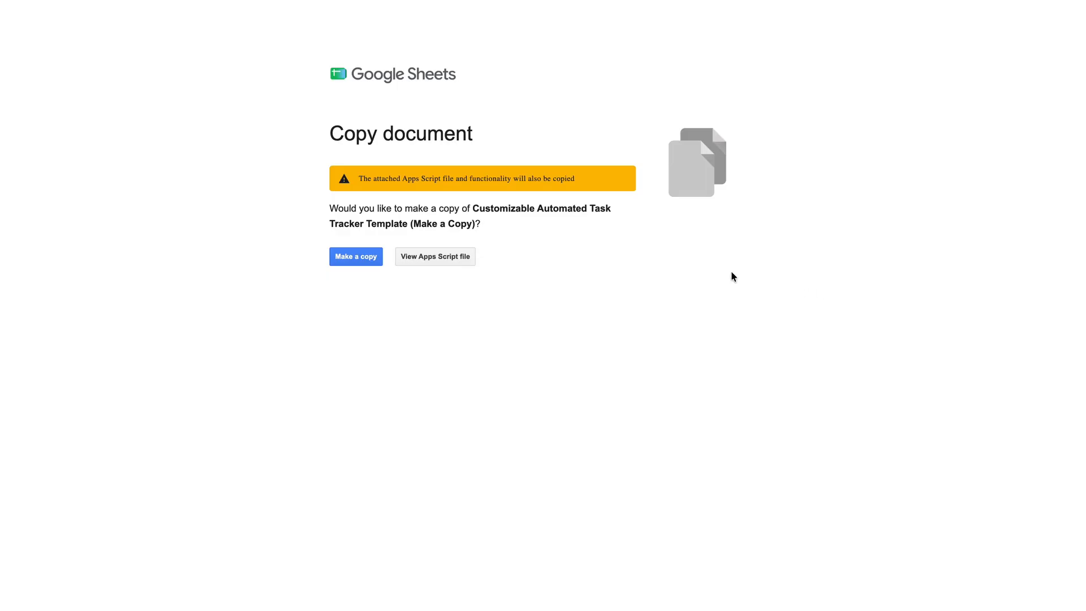
# - Make a copy of the task tracker template and rename it with the owner's first name in possessive form followed by "Task Tracker"
pyautogui.click(356, 258)
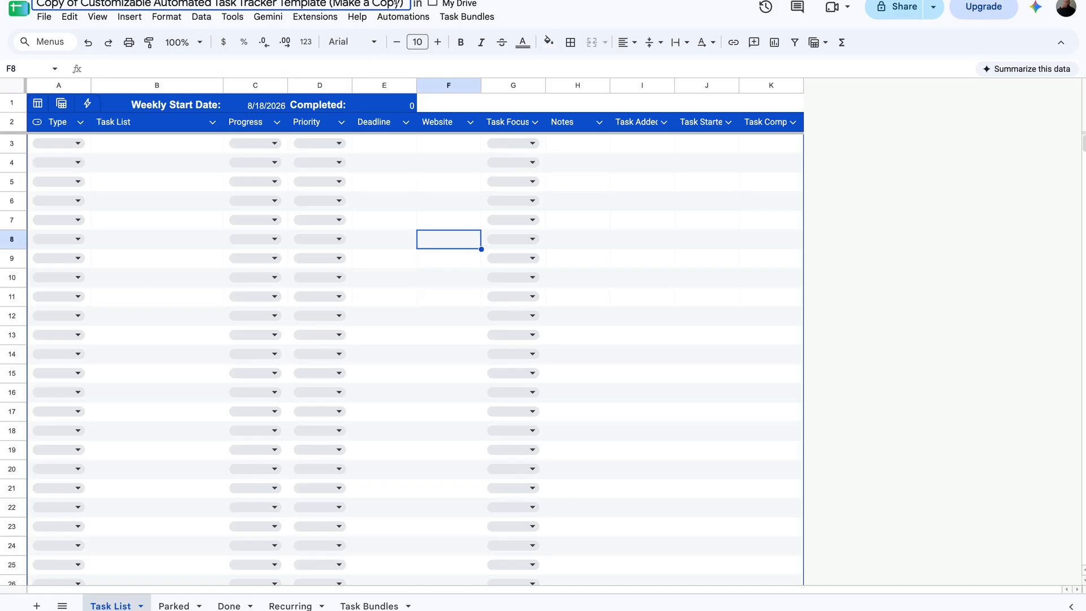
pyautogui.click(123, 4)
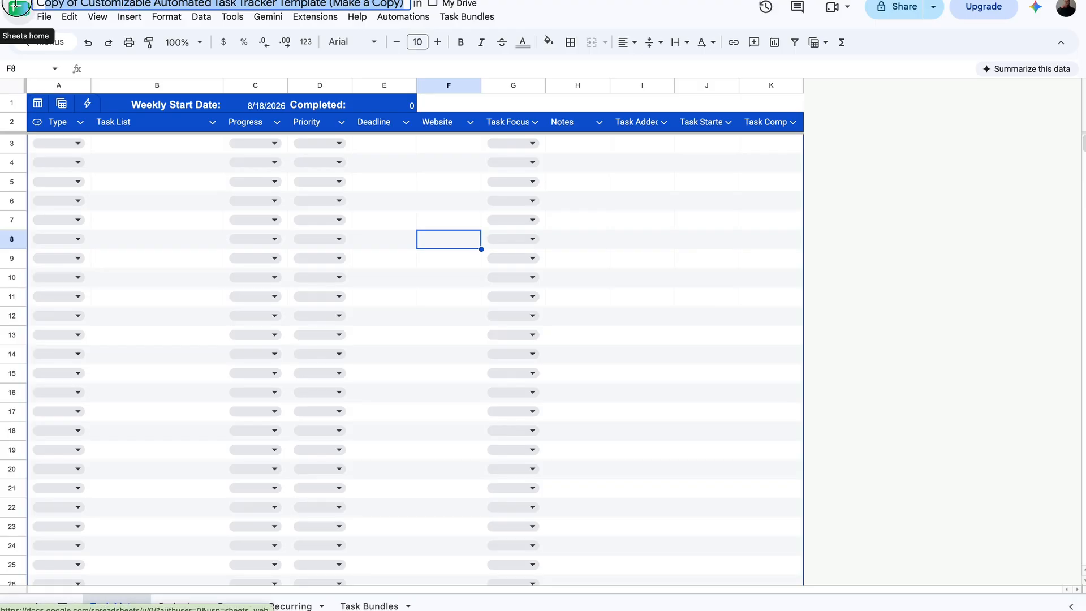
pyautogui.write("Clan's Ta")
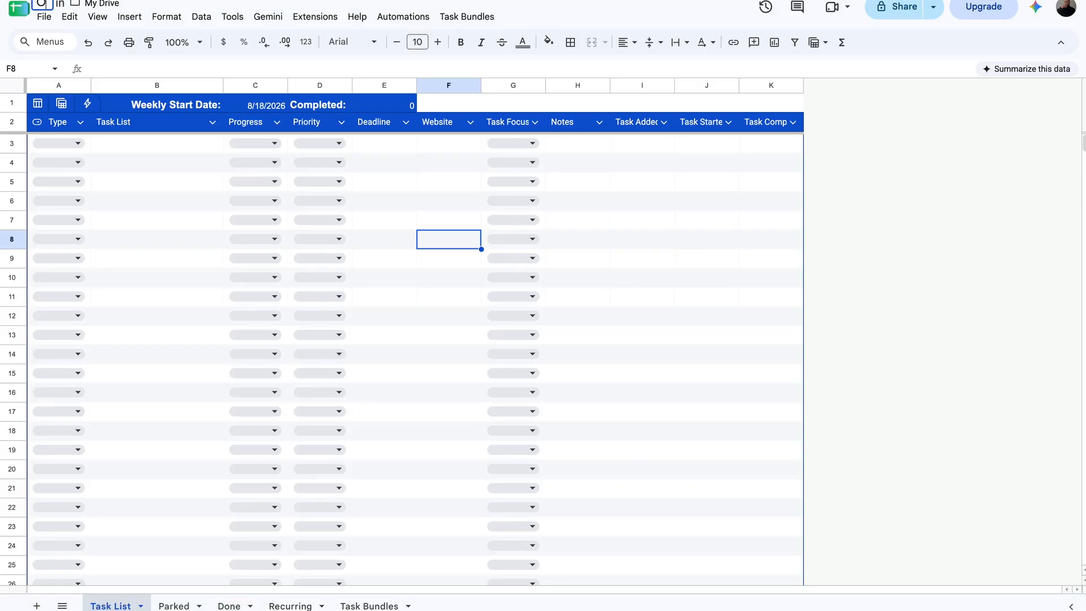
pyautogui.write('sk Tracker')
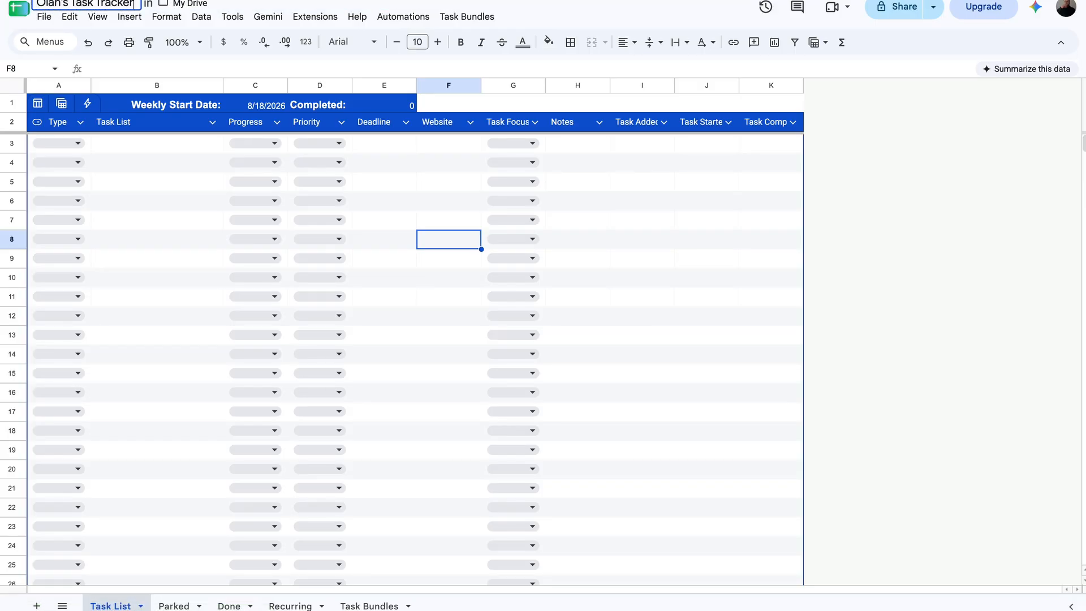
pyautogui.click(153, 142)
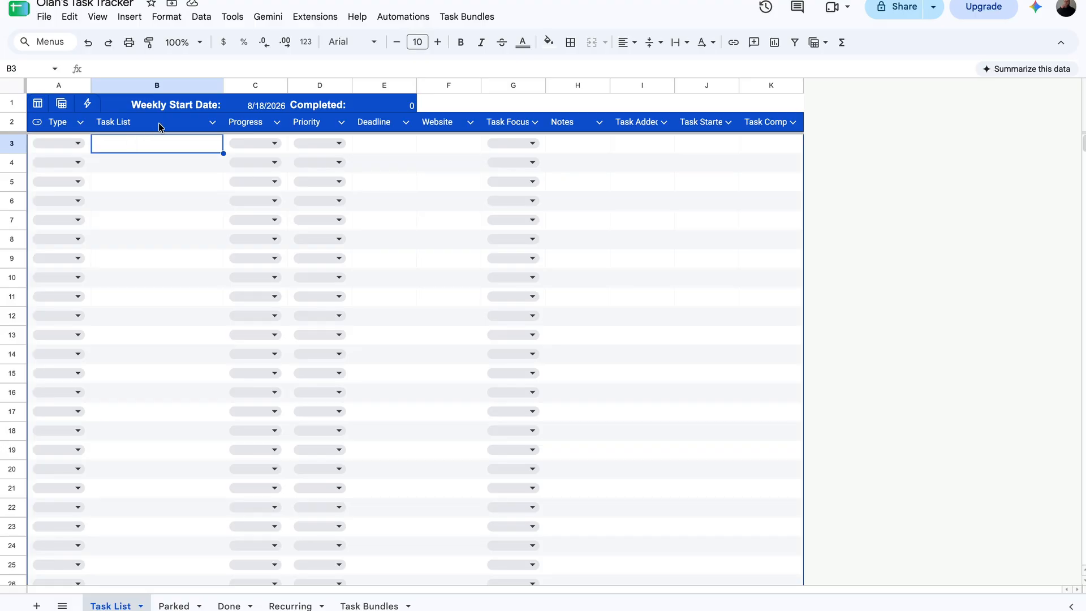
# - Open the Recurring sheet and bring its Add Trigger day and time table into view
pyautogui.click(159, 123)
pyautogui.click(157, 141)
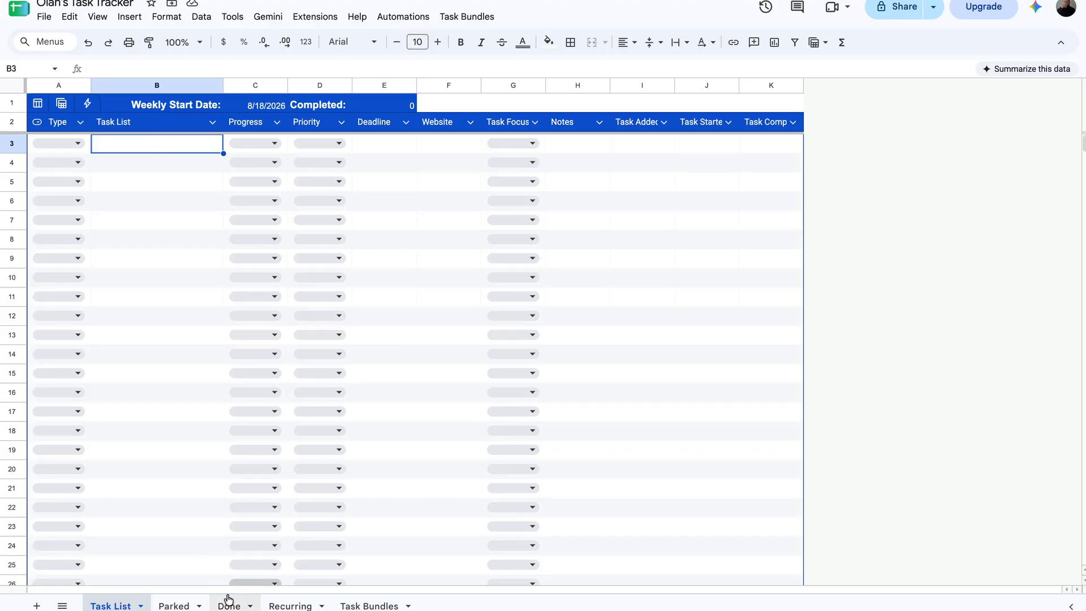
pyautogui.click(290, 604)
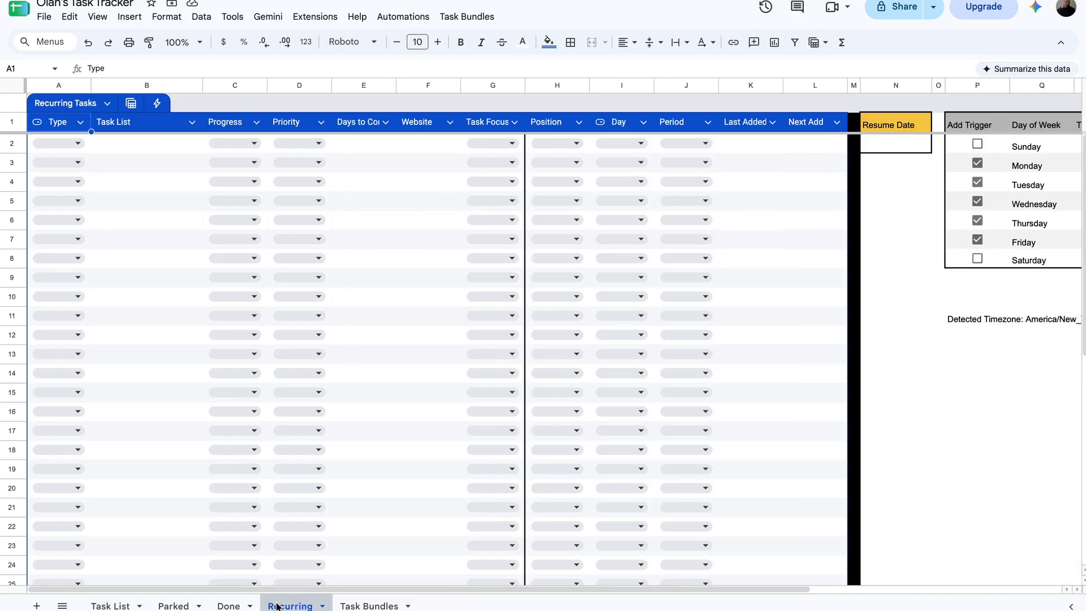
pyautogui.click(418, 183)
pyautogui.click(363, 150)
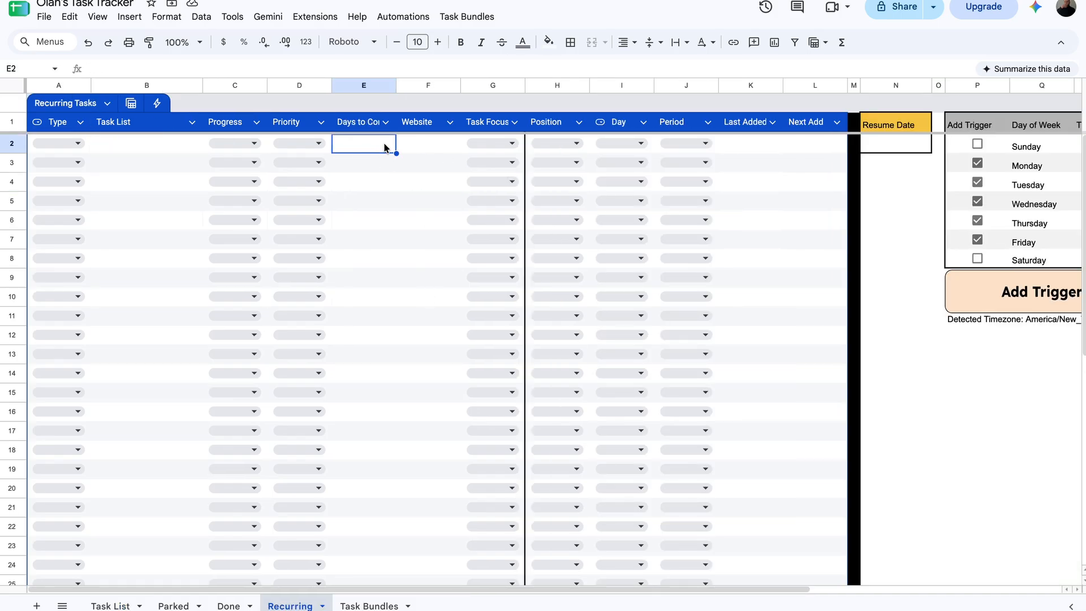
pyautogui.hscroll(5, 385, 147)
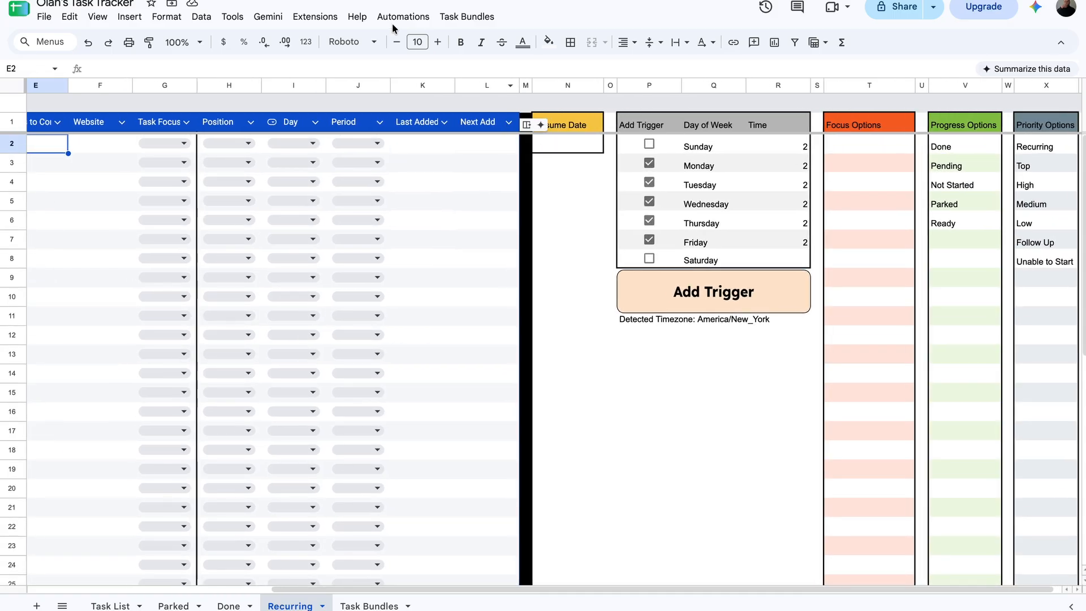
pyautogui.click(327, 23)
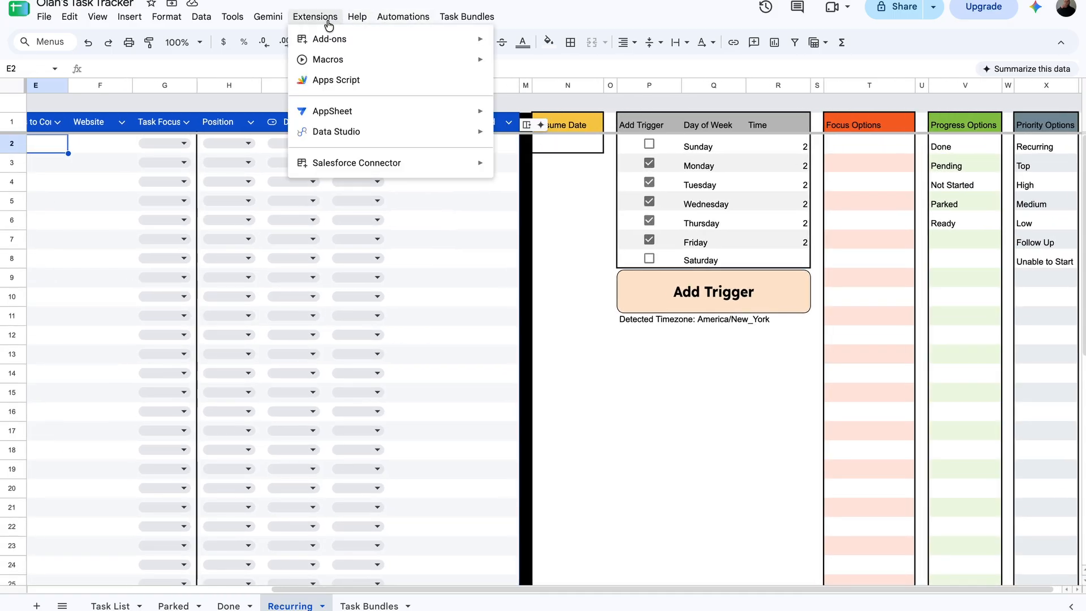
pyautogui.click(589, 216)
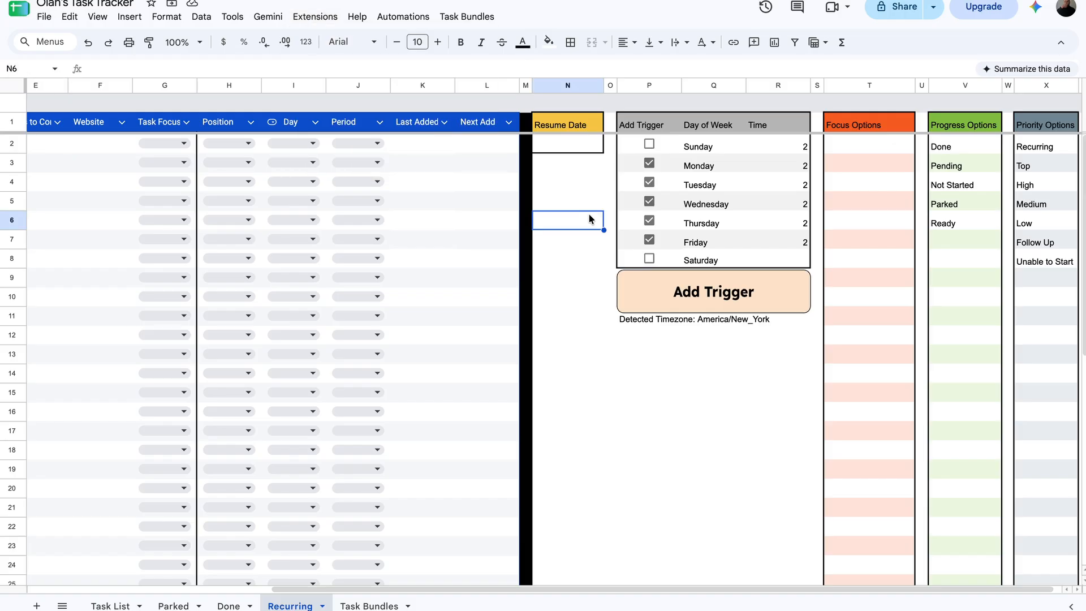
# - Run Add Trigger, grant Automation Code all requested account permissions, and close the timezone dialog without confirming a timezone
pyautogui.click(719, 303)
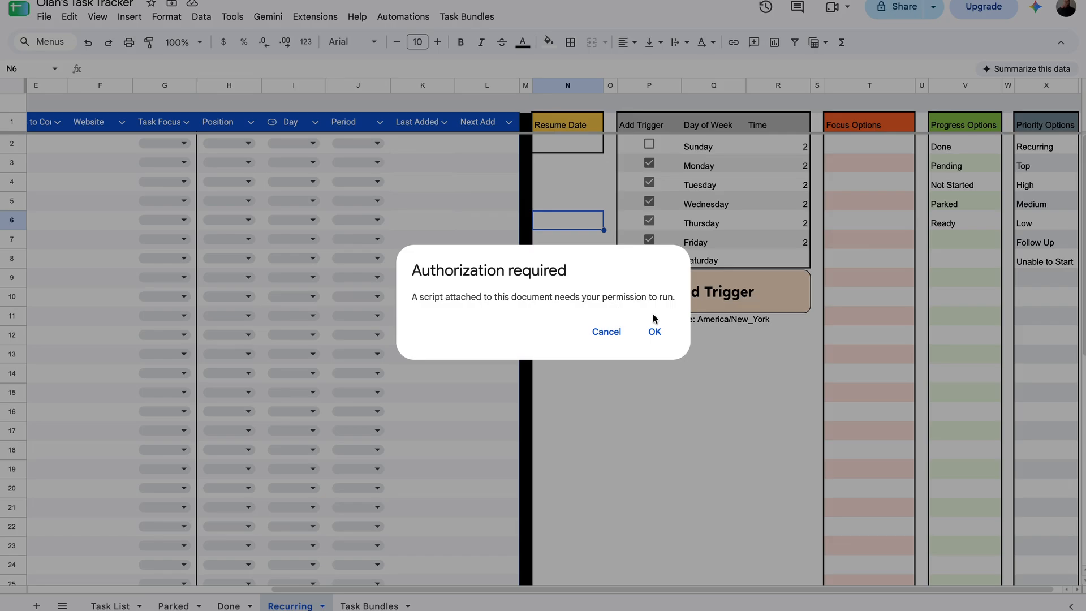
pyautogui.click(653, 333)
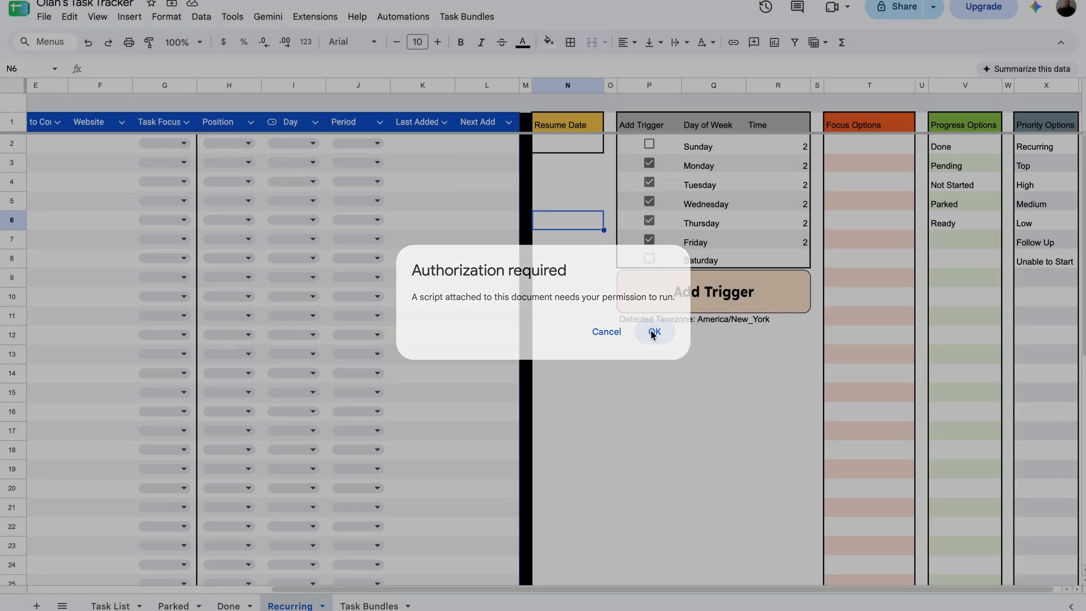
pyautogui.click(452, 338)
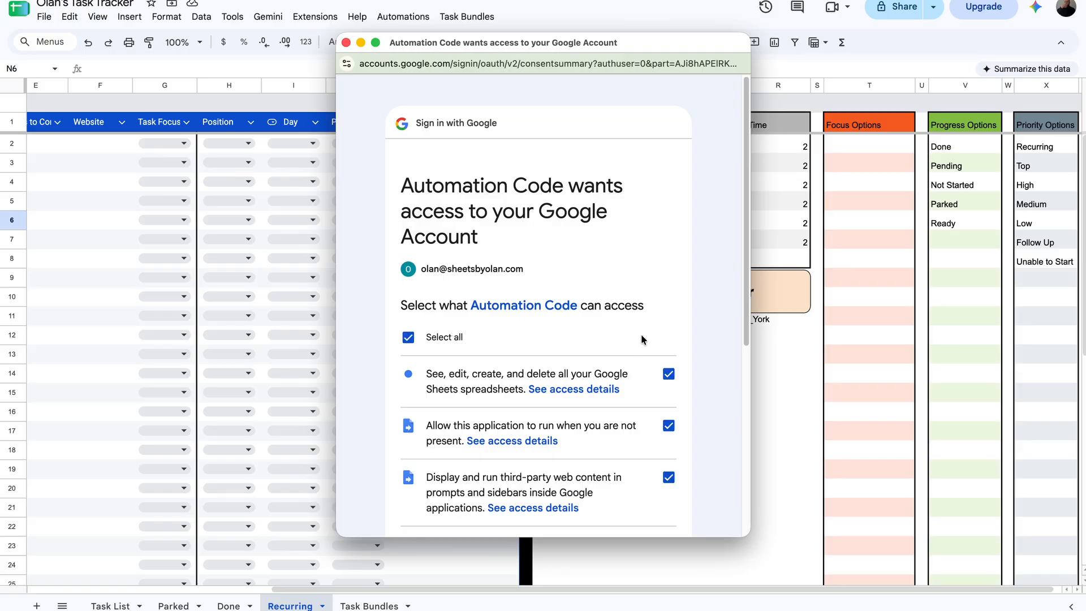
pyautogui.scroll(-3, 640, 334)
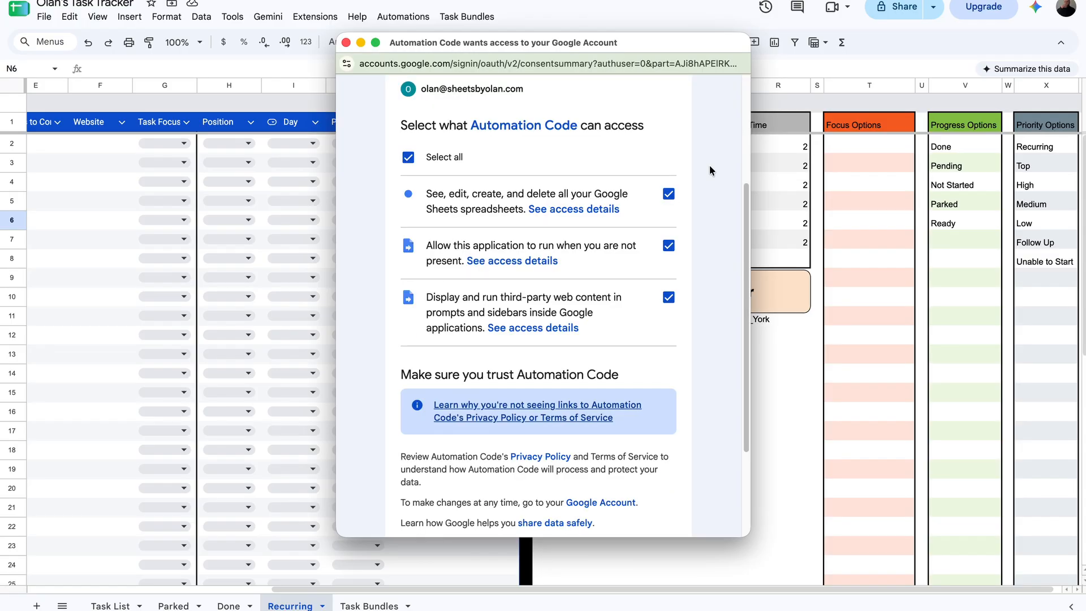
pyautogui.scroll(-3, 640, 170)
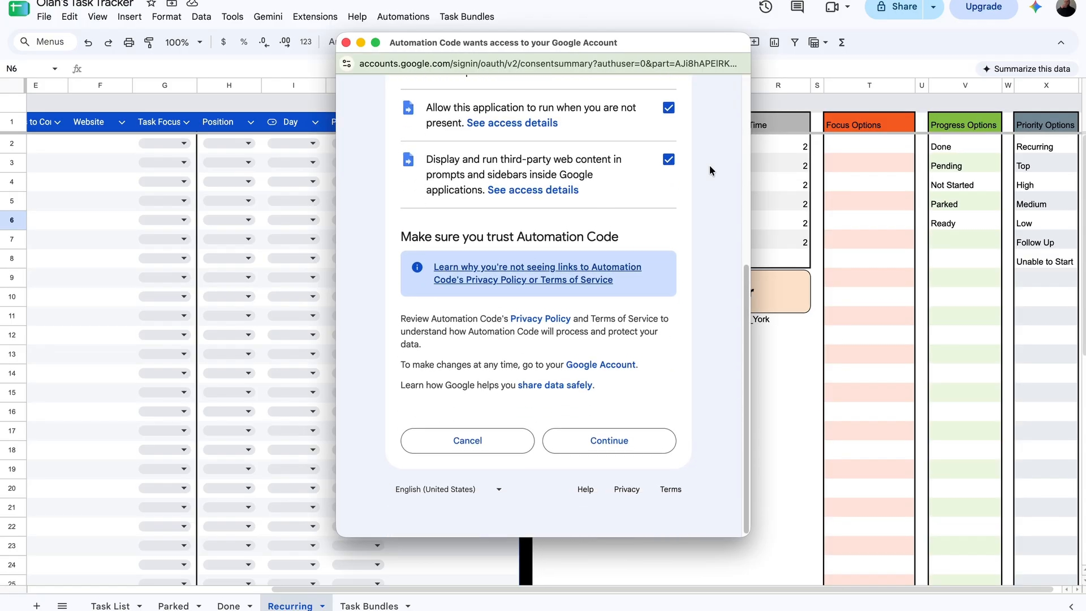
pyautogui.click(640, 442)
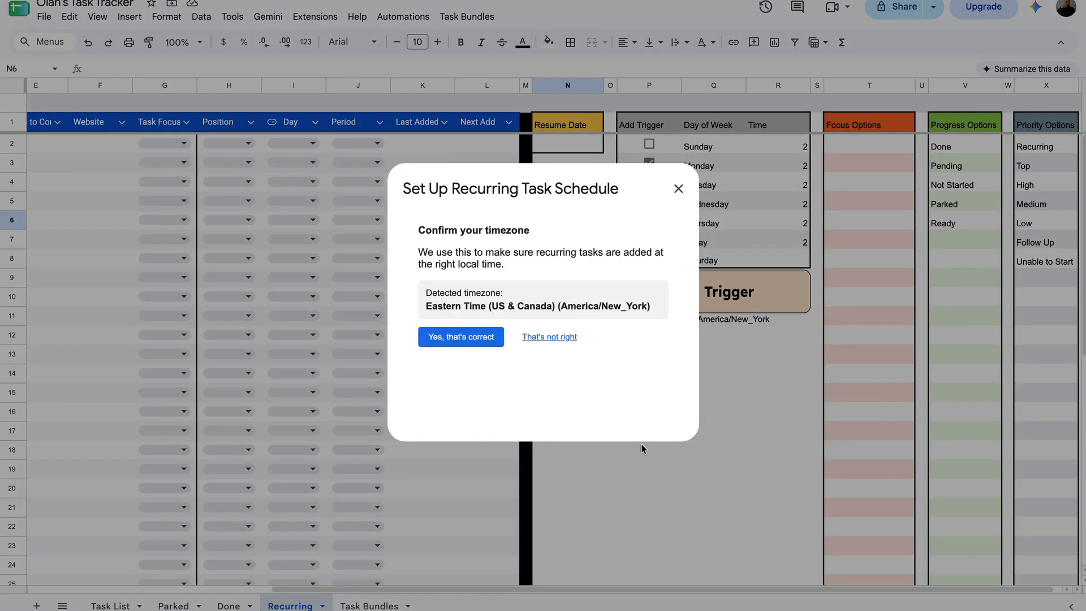
pyautogui.click(679, 190)
# - In the trigger schedule table, uncheck Monday and check Saturday for adding recurring tasks
pyautogui.click(728, 186)
pyautogui.press('Down')
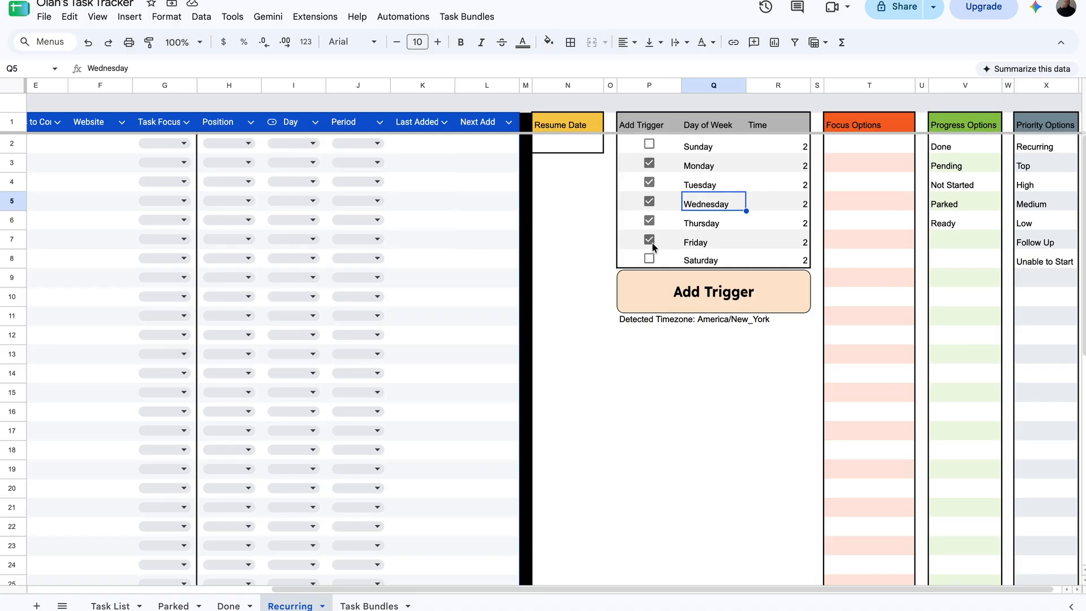
pyautogui.click(795, 148)
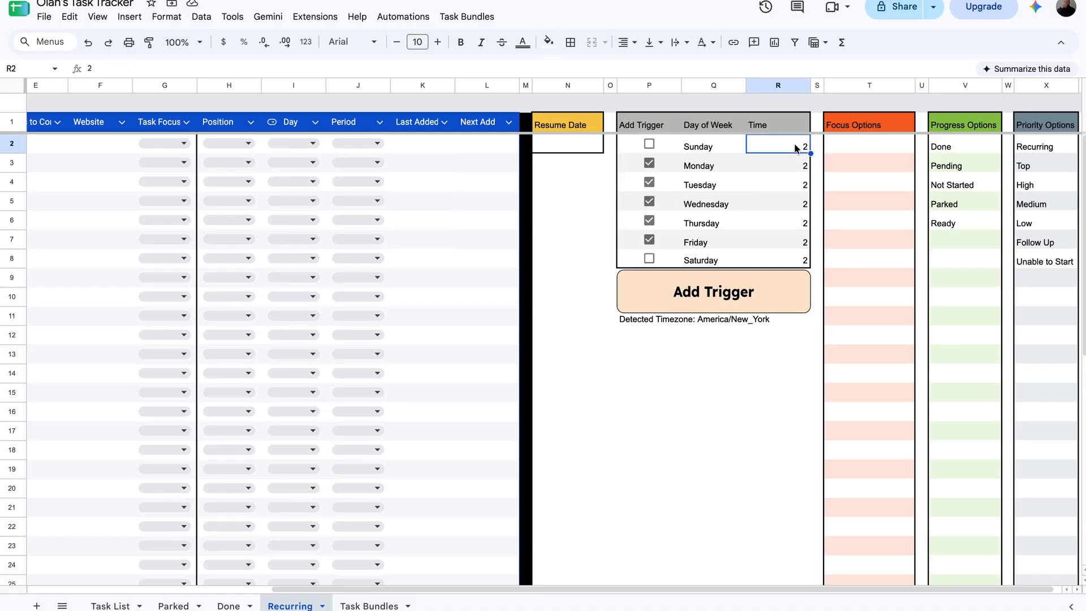
pyautogui.click(795, 182)
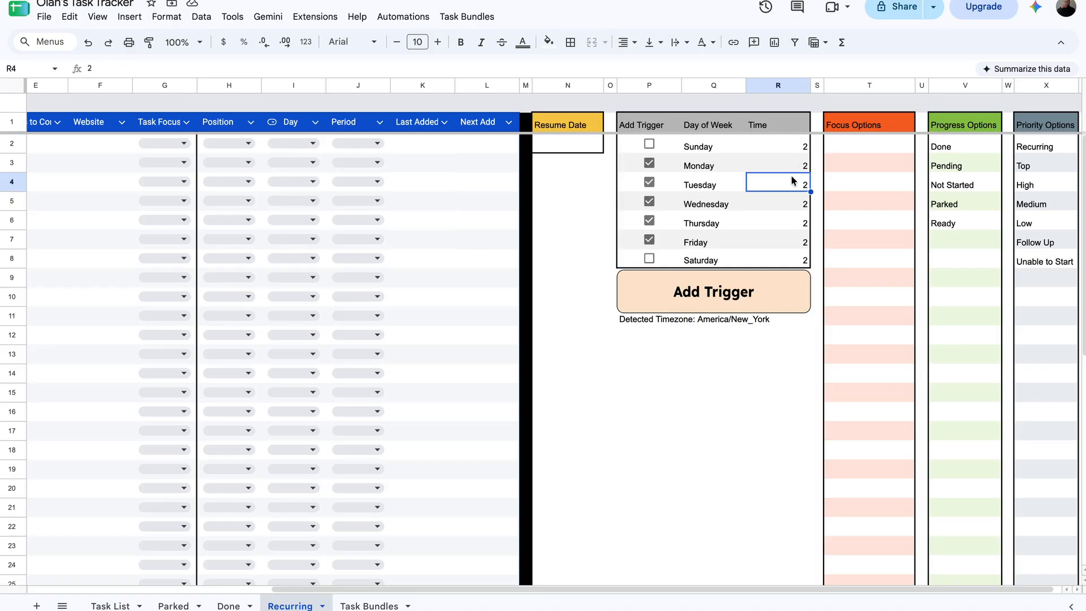
pyautogui.click(793, 167)
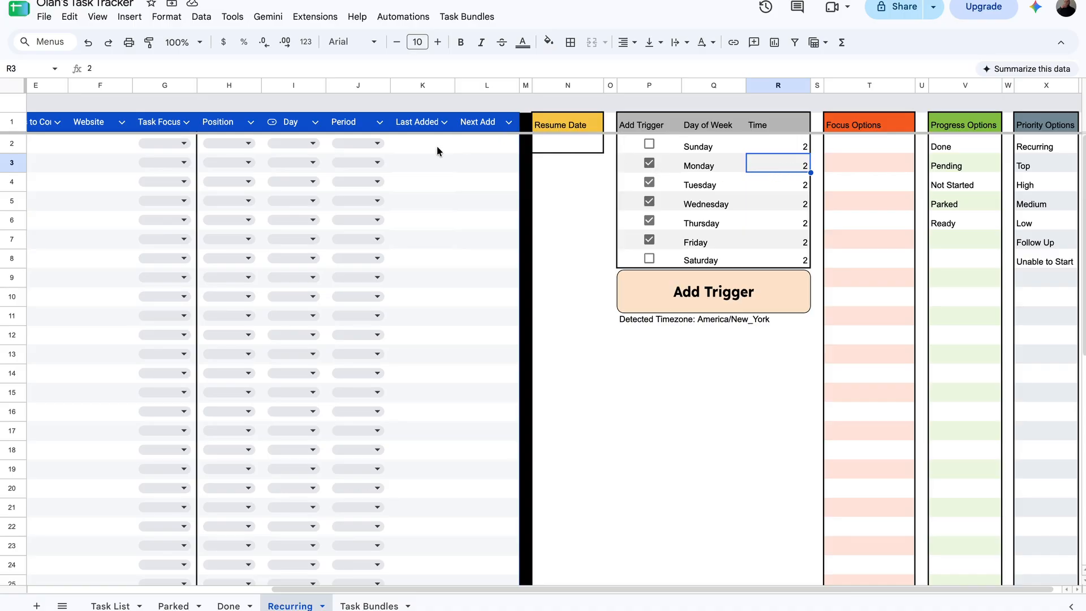
pyautogui.click(720, 157)
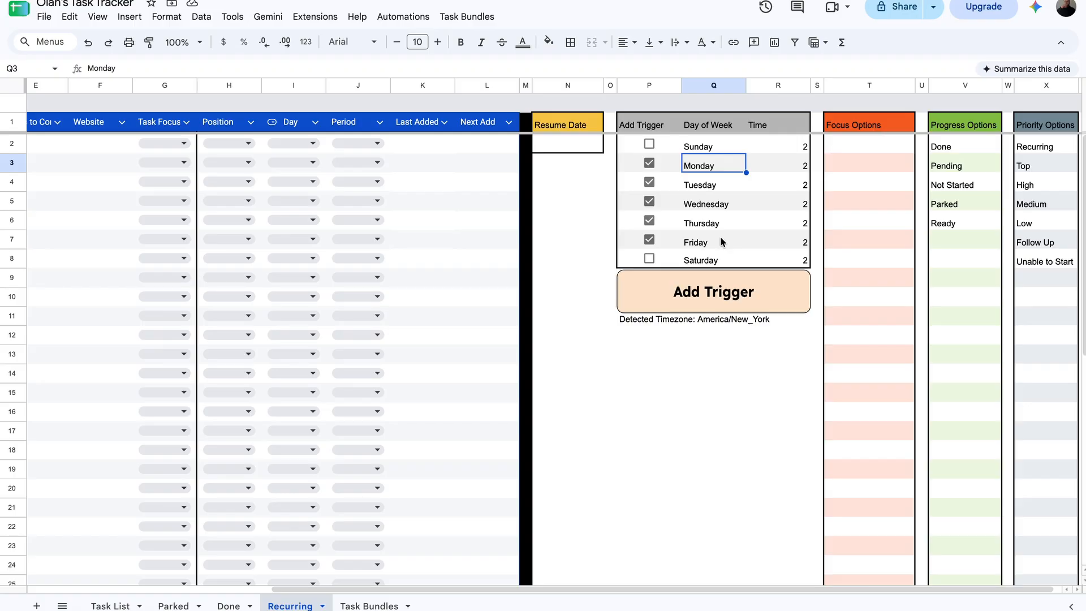
pyautogui.click(649, 163)
pyautogui.click(649, 259)
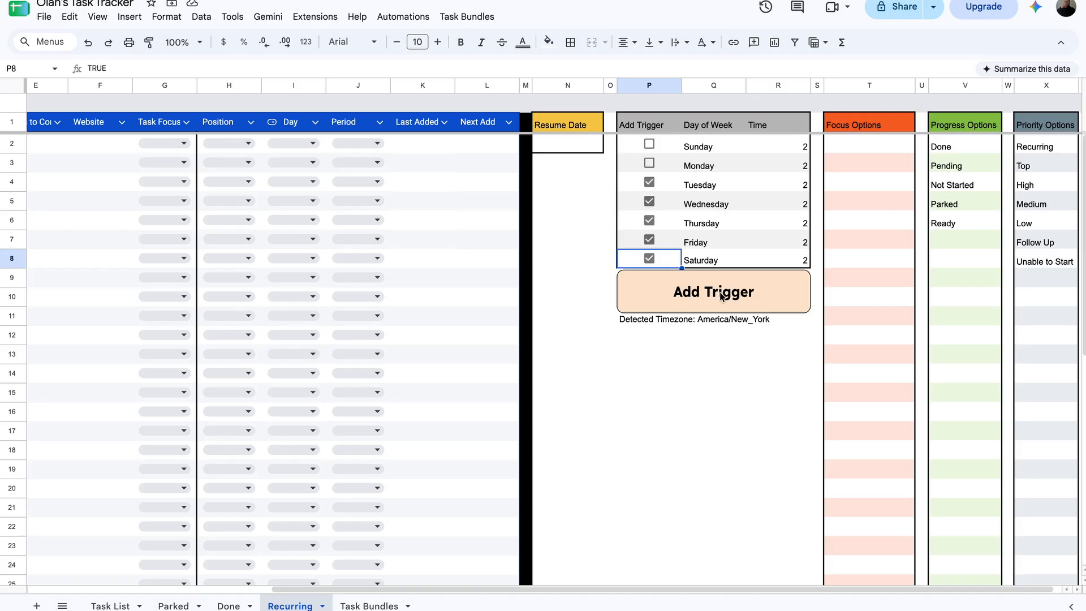
# - Check the detected timezone cell and the time zone in the spreadsheet settings, leaving the settings unsaved
pyautogui.click(679, 324)
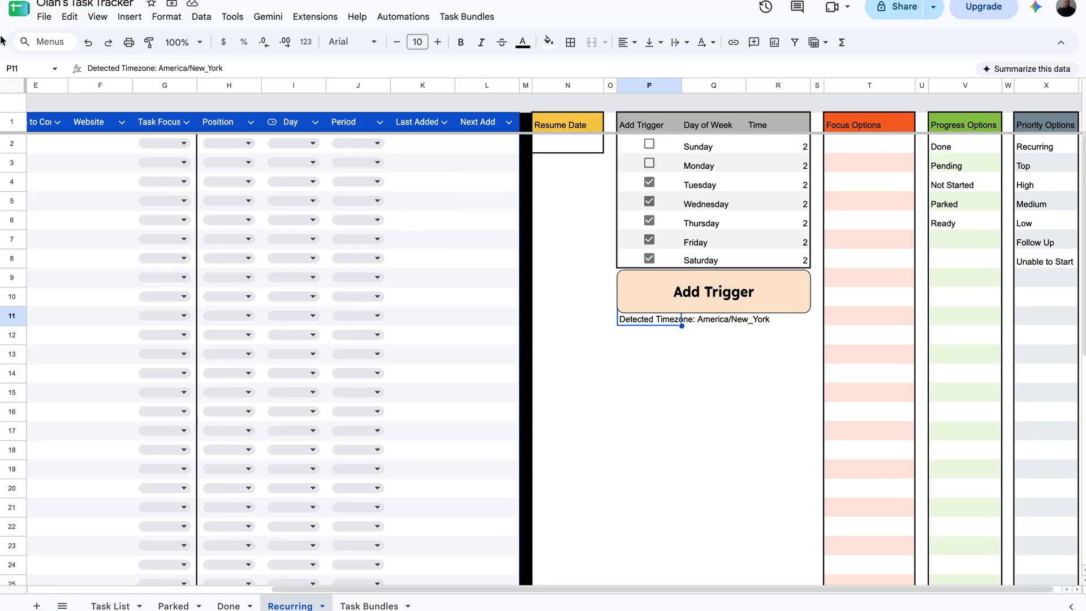
pyautogui.click(49, 17)
pyautogui.click(73, 410)
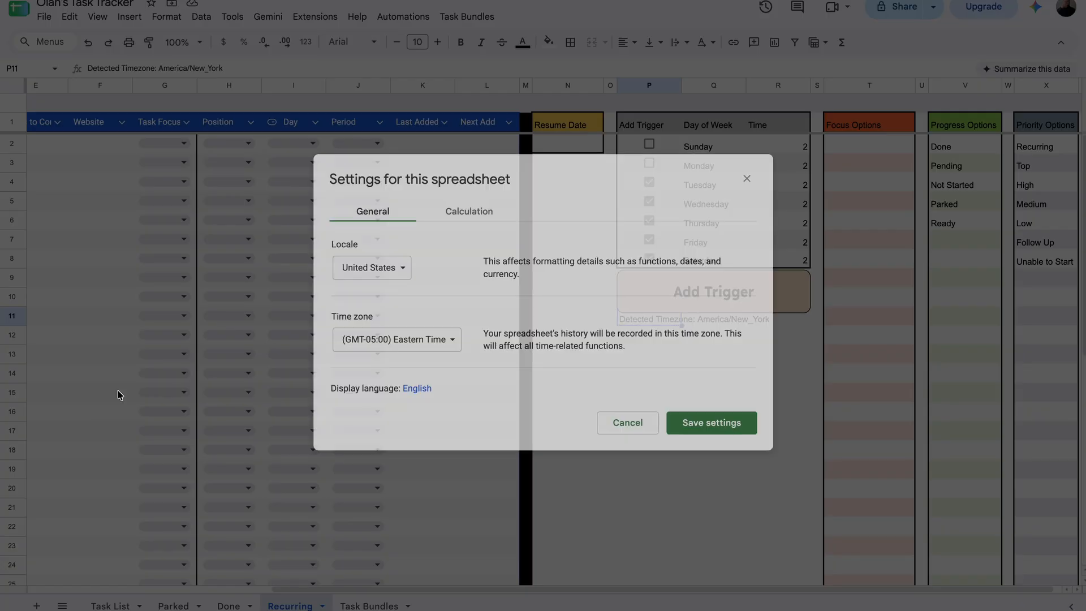
pyautogui.click(626, 424)
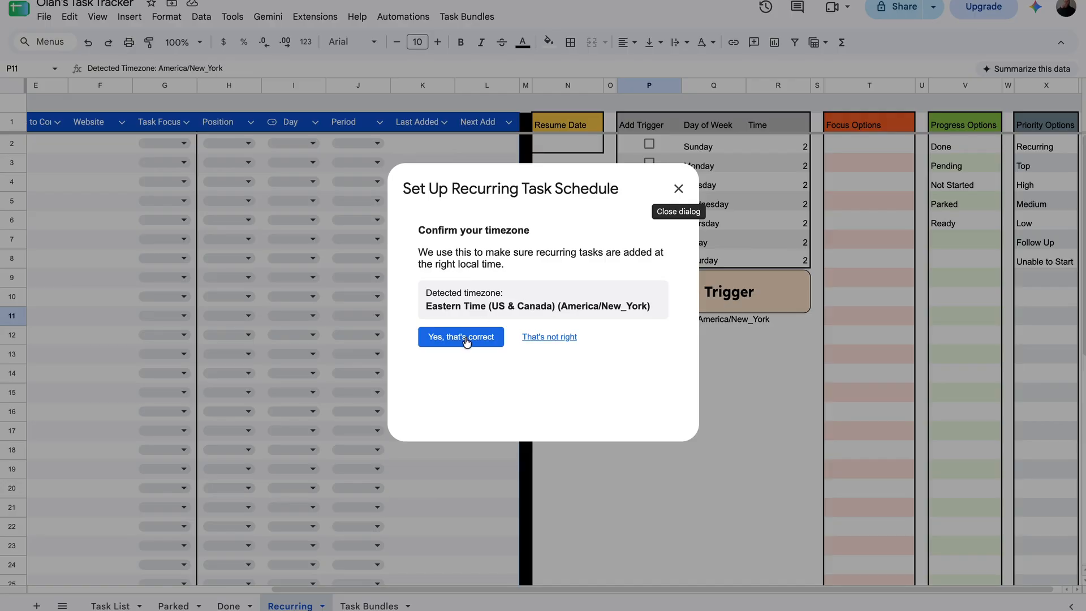
# - Run Add Trigger, reject the detected timezone, and set the recurring schedule to Central Europe (Paris, Berlin, Madrid, Rome)
pyautogui.click(564, 340)
pyautogui.click(626, 267)
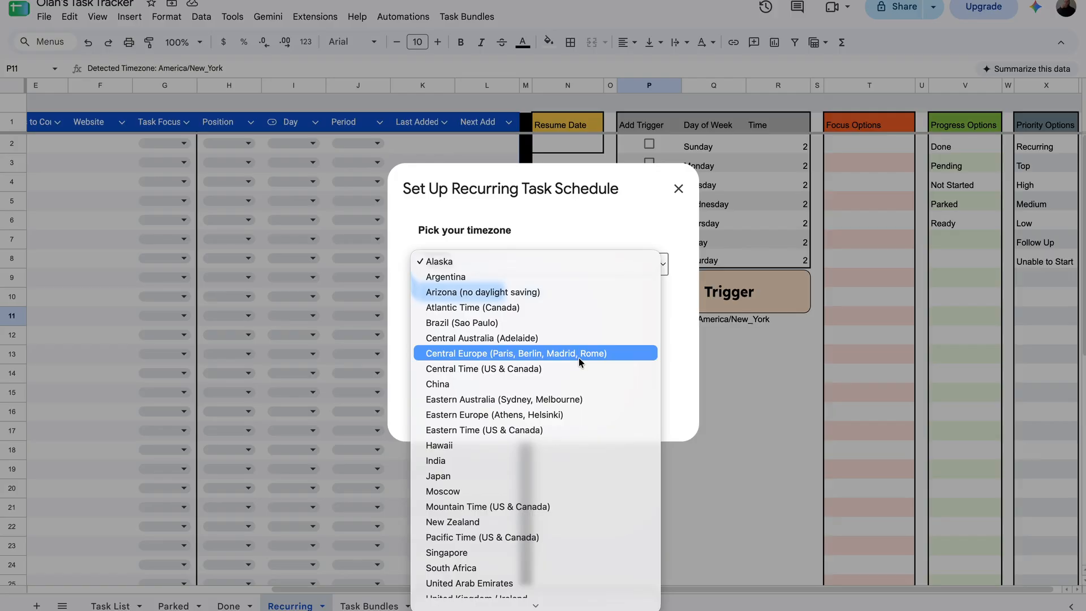
pyautogui.click(605, 356)
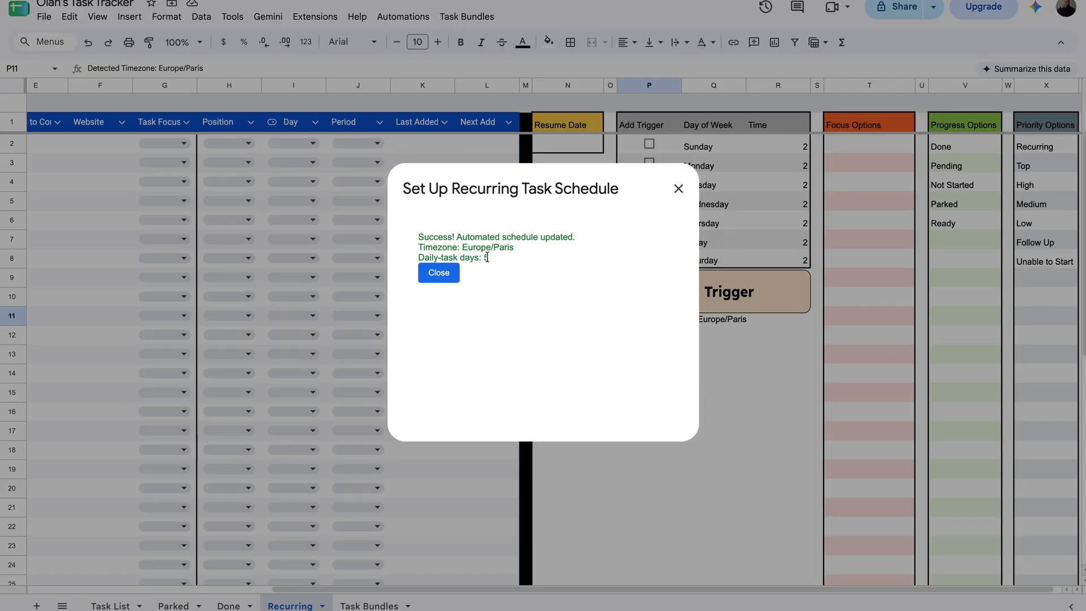
pyautogui.click(440, 273)
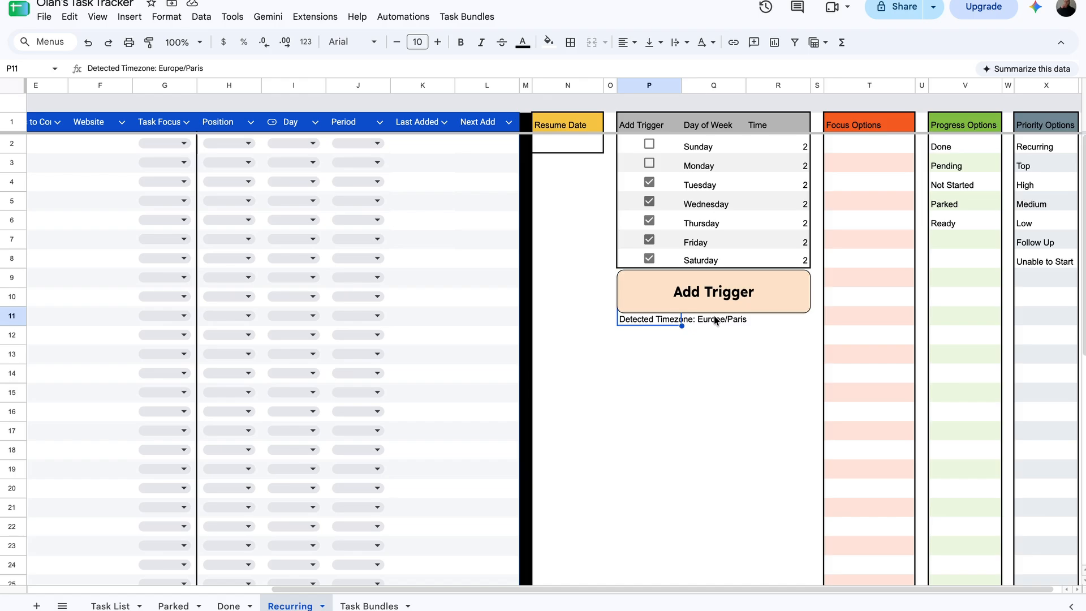
# - Verify in the spreadsheet settings that the time zone matches the newly chosen schedule timezone, and cancel out
pyautogui.click(44, 17)
pyautogui.click(99, 410)
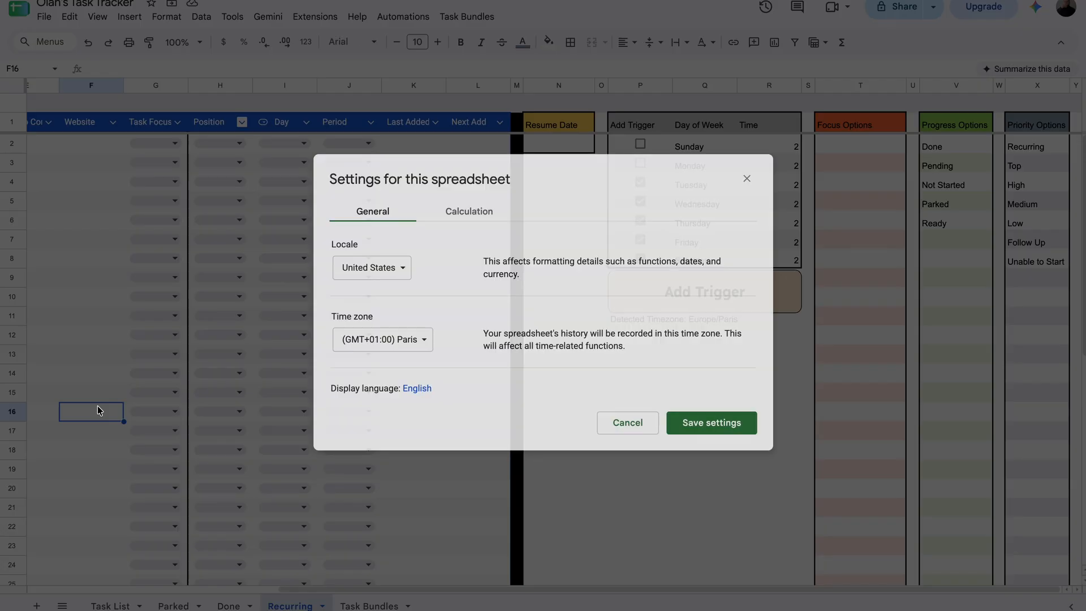
pyautogui.click(627, 424)
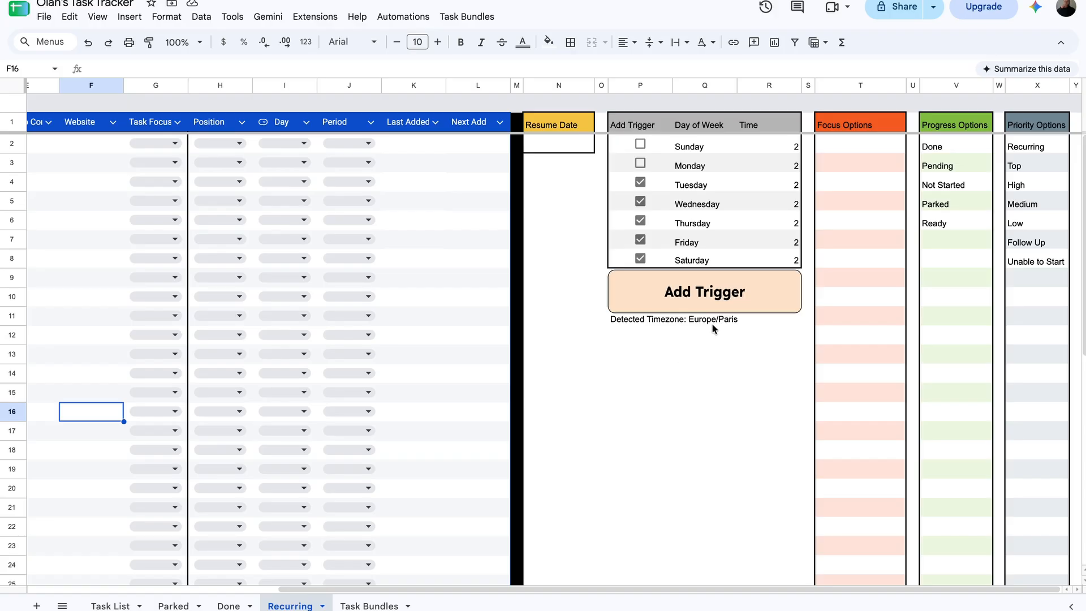
# - Run Add Trigger again and confirm the detected Eastern Time (US & Canada) (America/New_York) timezone for the schedule
pyautogui.click(751, 291)
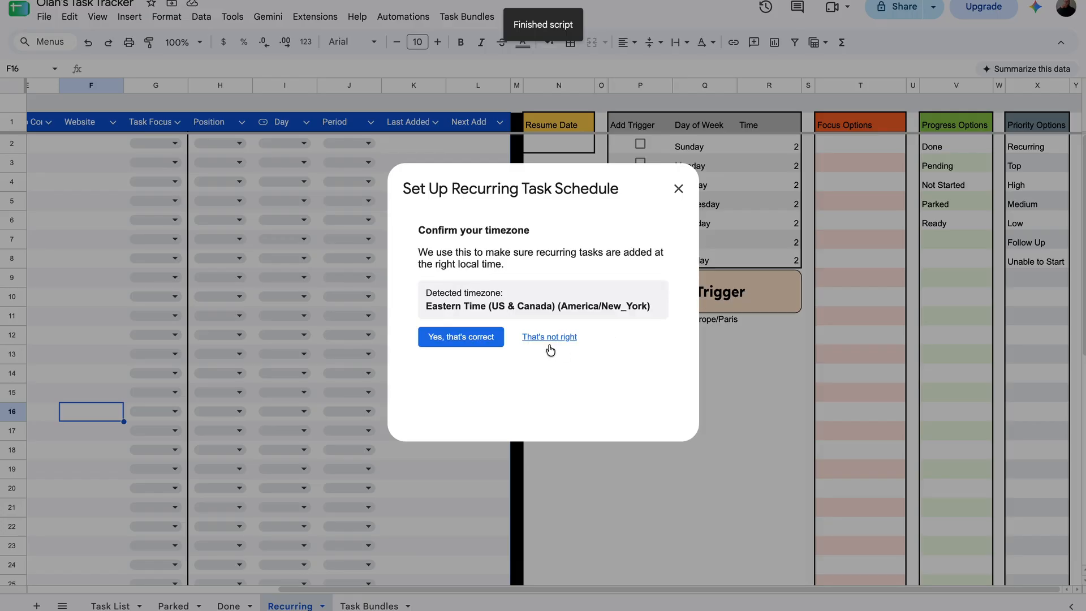
pyautogui.click(486, 340)
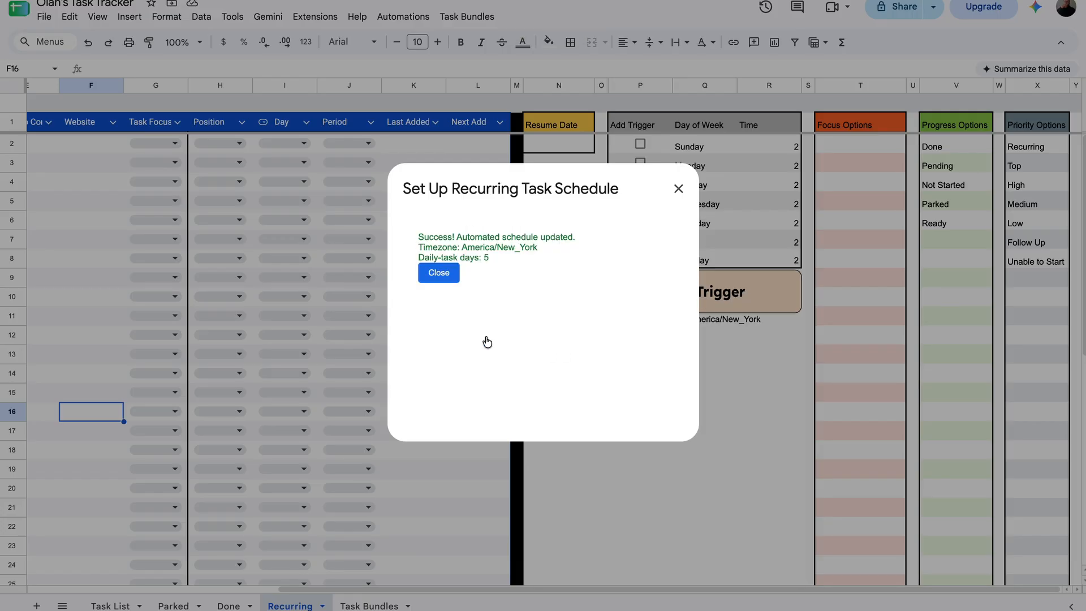
pyautogui.click(452, 276)
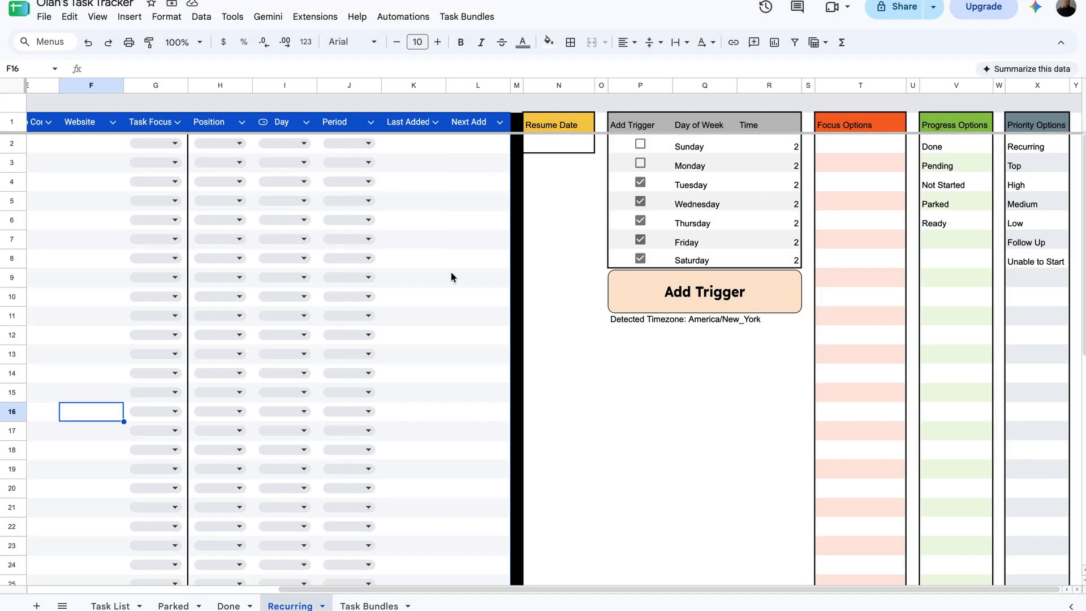
pyautogui.click(451, 274)
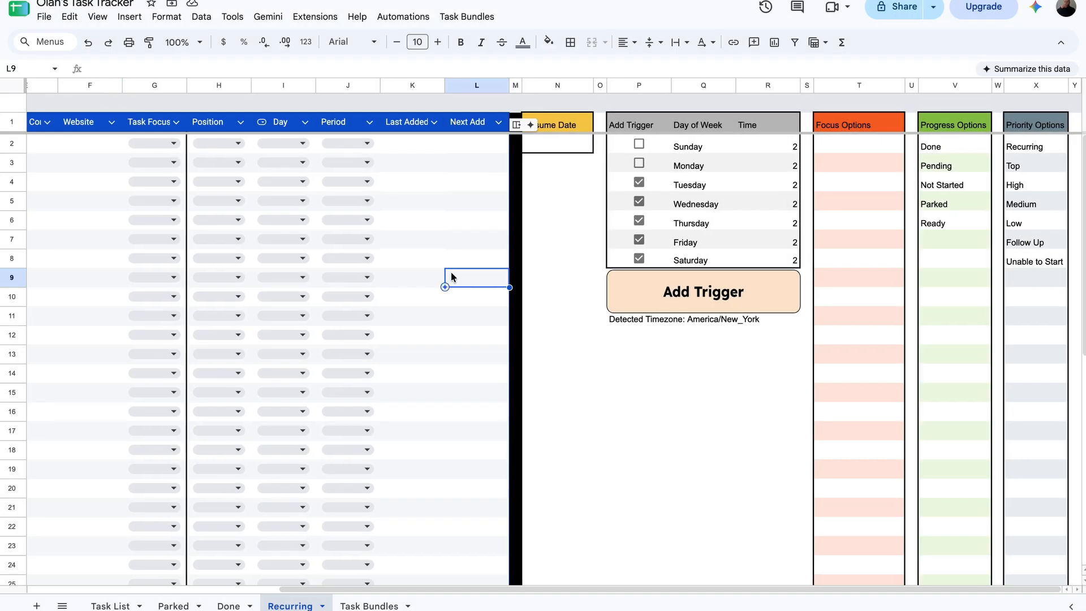
# - Fill the Focus Options list on the Recurring sheet with Enablement, Tool Configuration and Increased Profitability
pyautogui.click(865, 142)
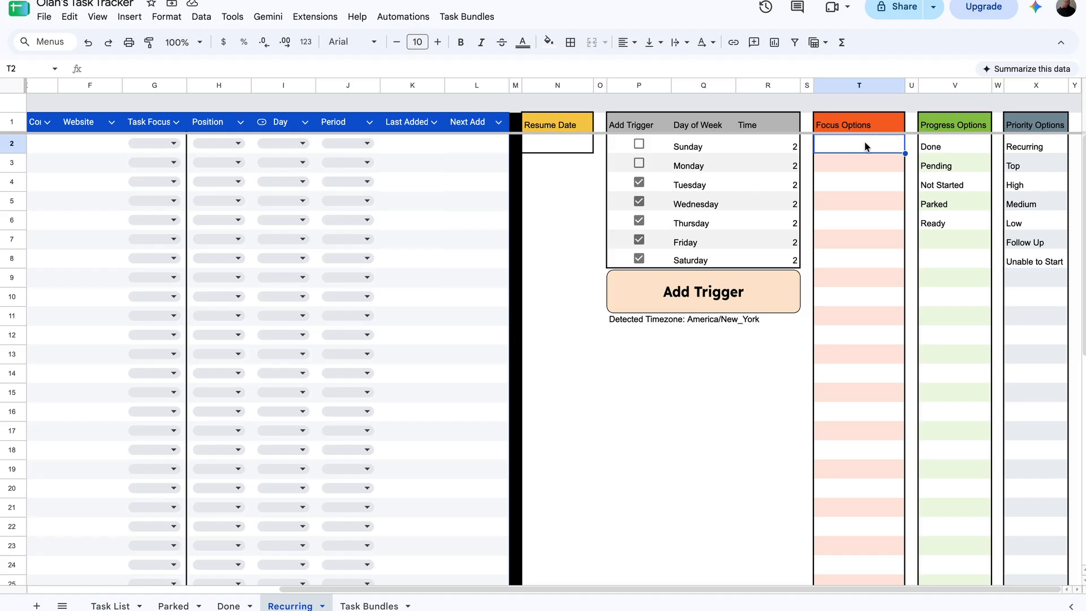
pyautogui.click(157, 142)
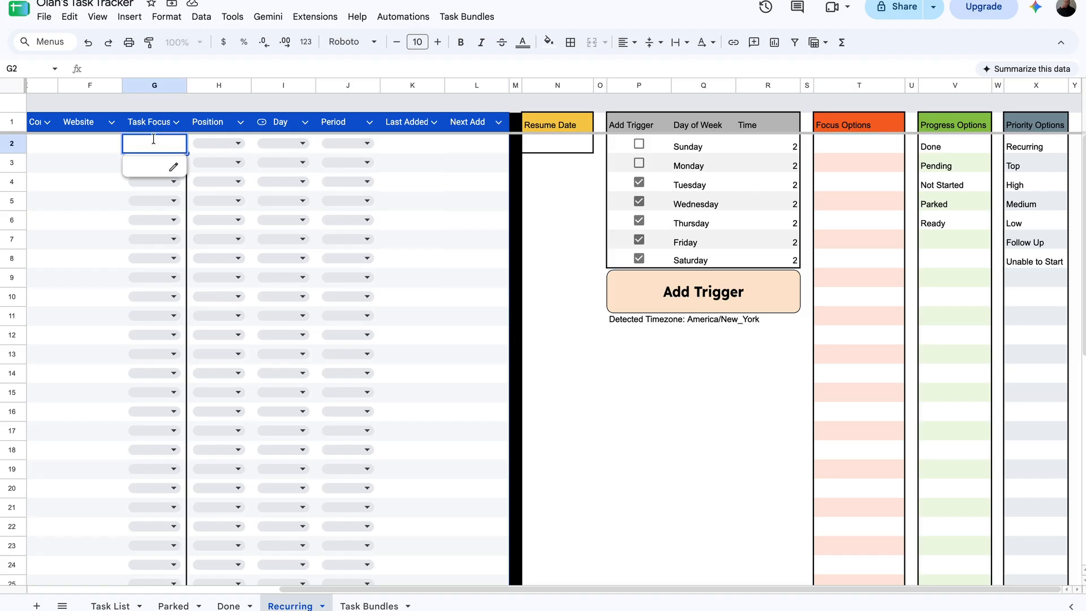
pyautogui.click(864, 146)
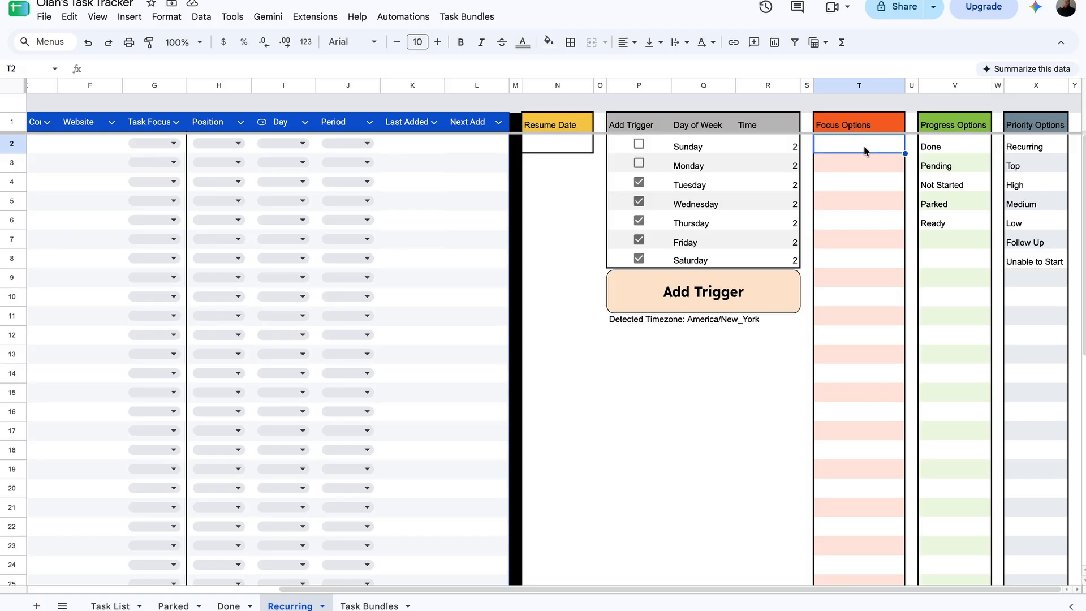
pyautogui.write('Enablement')
pyautogui.press('Return')
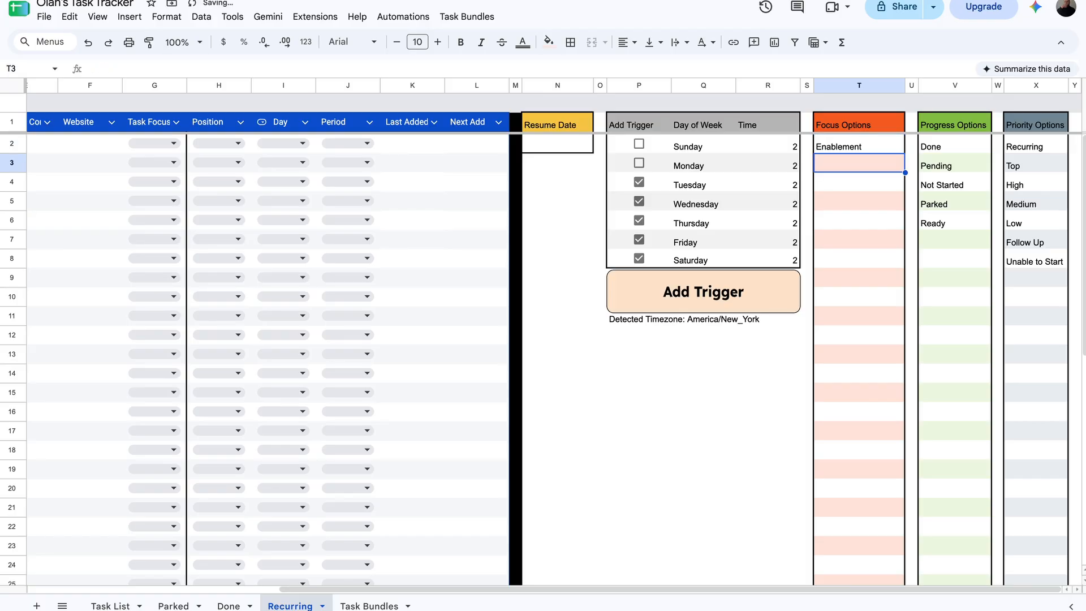
pyautogui.write('Tool Configuration')
pyautogui.press('Return')
pyautogui.write('Increased Profitability')
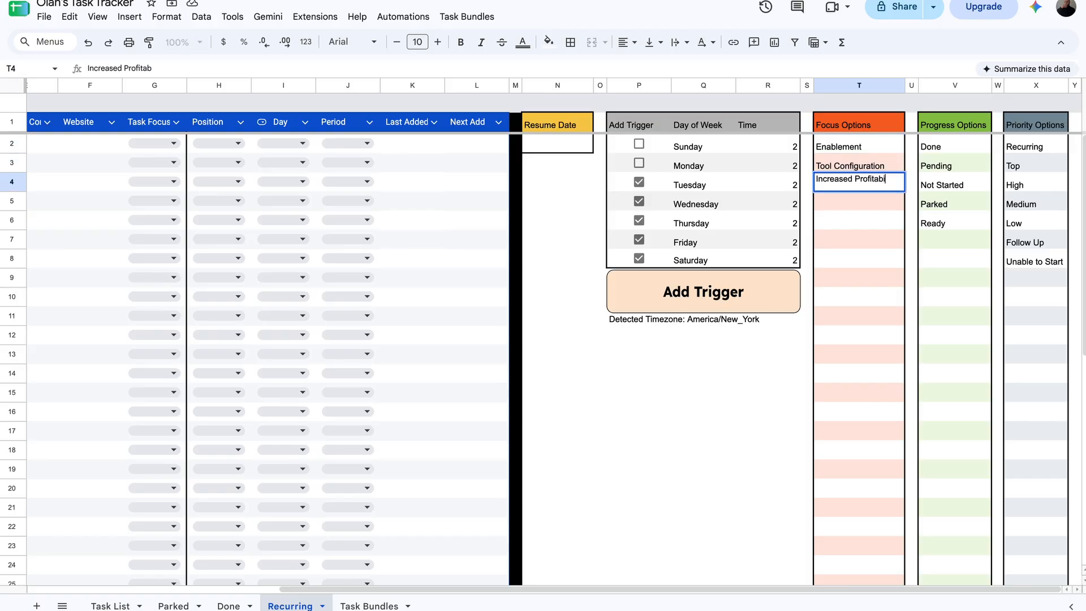
pyautogui.press('Return')
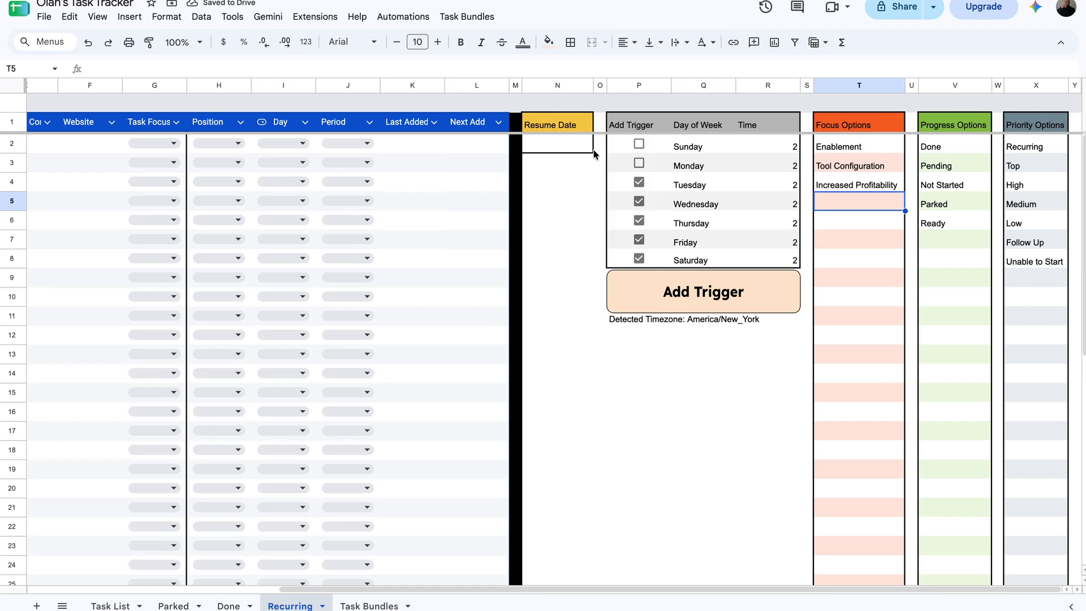
# - Check the Task Focus dropdown choices and the color options in its validation rule, leaving the colors unchanged
pyautogui.click(159, 144)
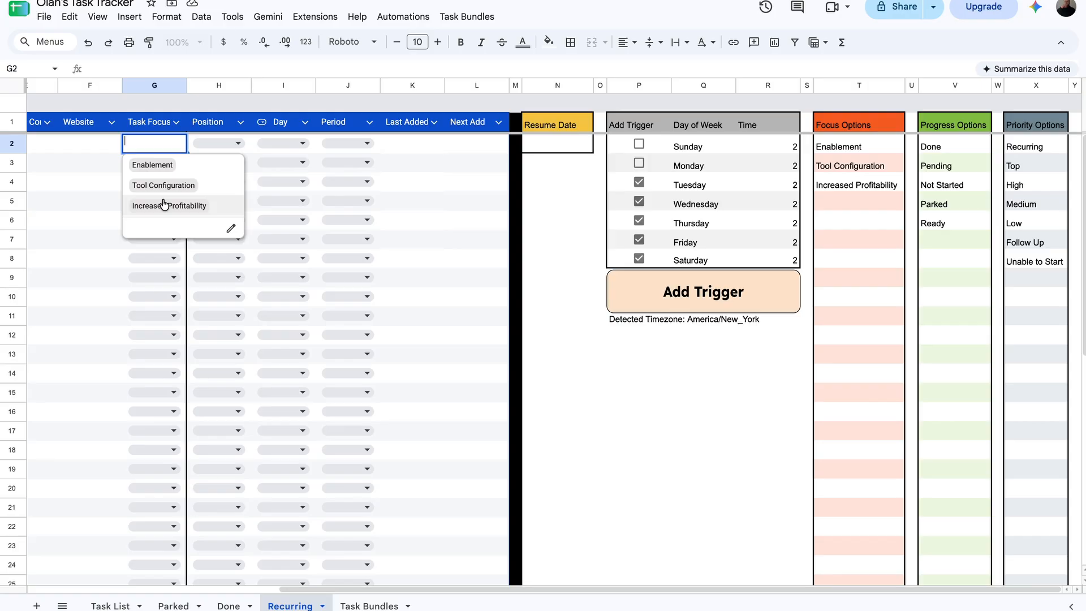
pyautogui.click(230, 228)
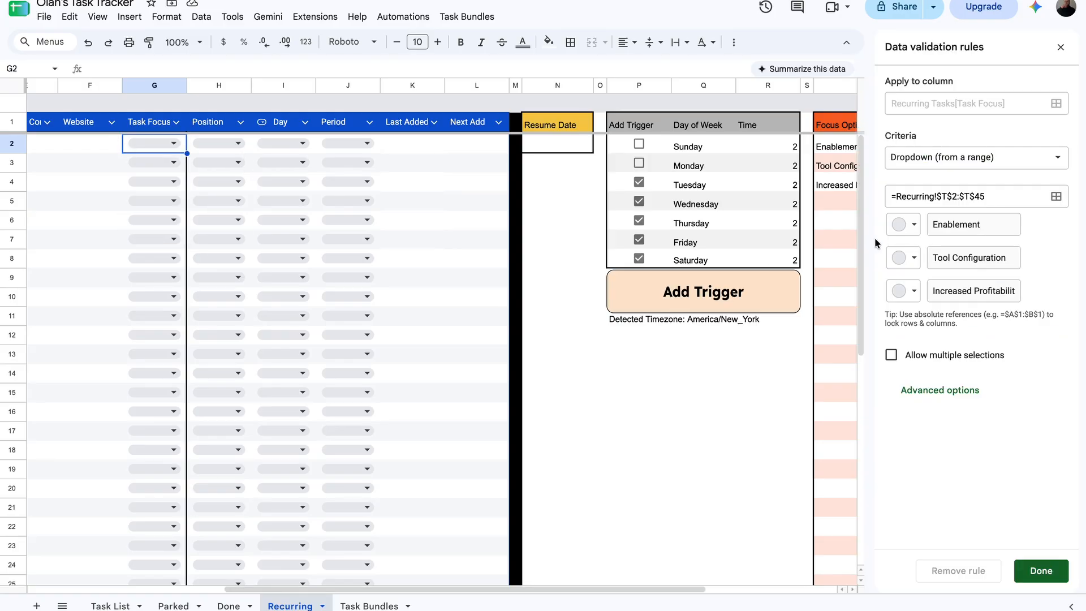
pyautogui.click(903, 224)
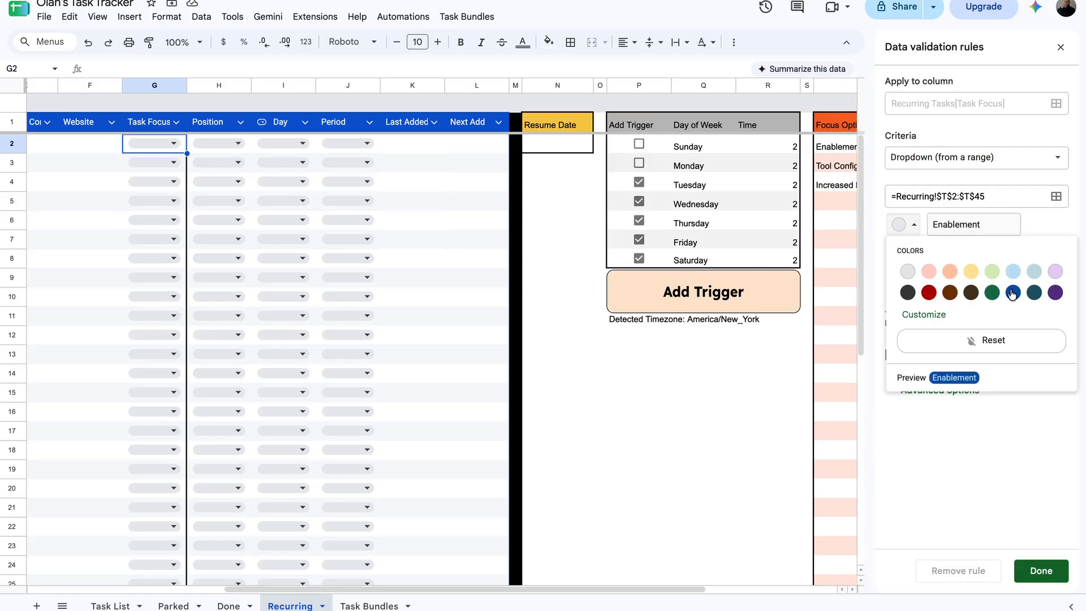
pyautogui.click(1062, 226)
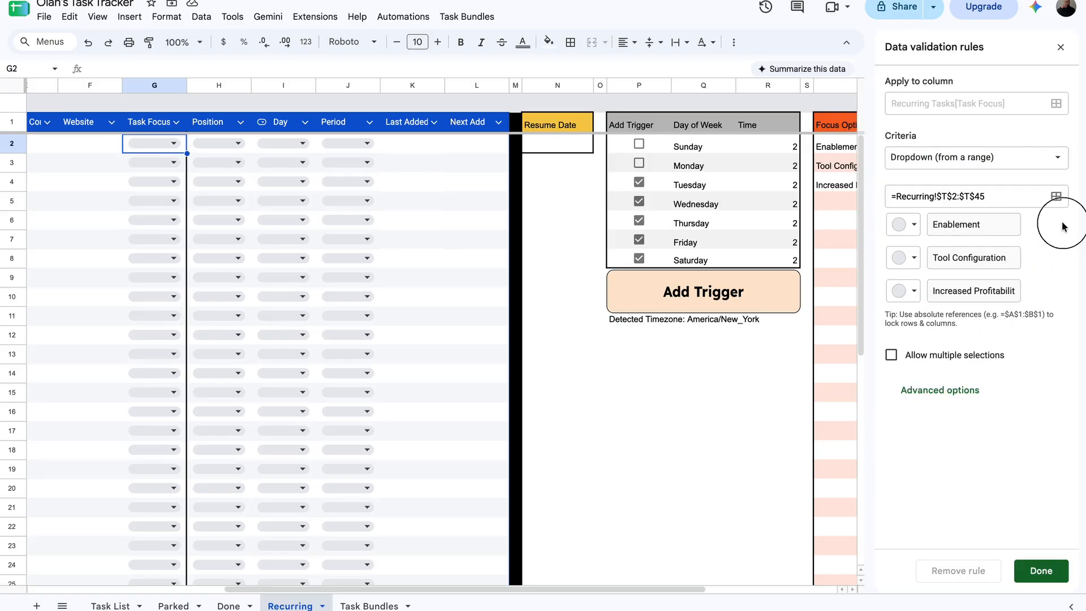
pyautogui.click(1045, 571)
# - Examine the Progress Options list and read through Code.gs in the spreadsheet's Apps Script project
pyautogui.click(957, 152)
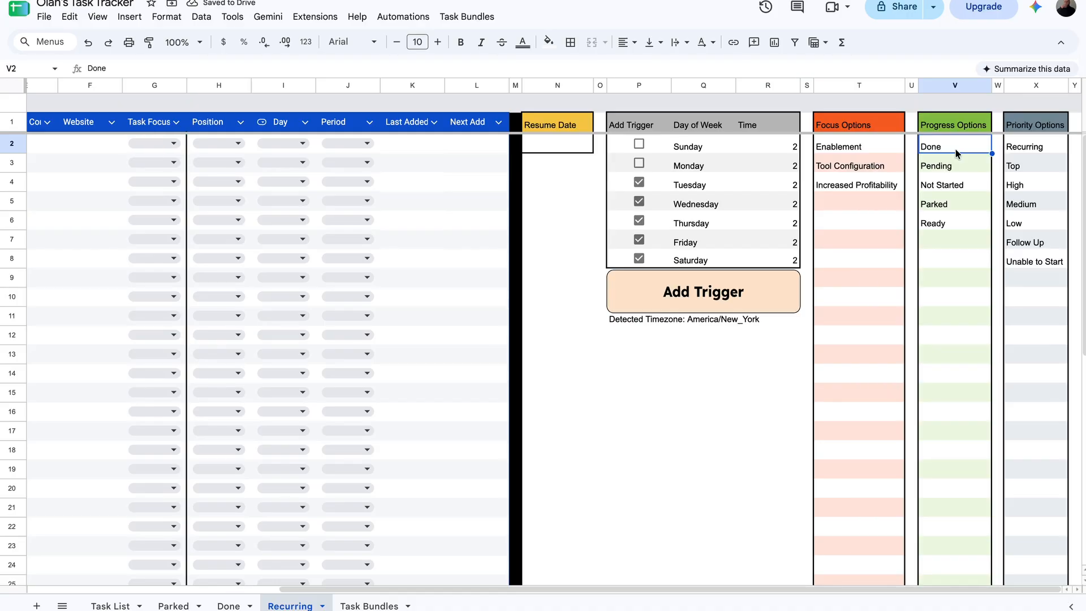
pyautogui.click(955, 169)
pyautogui.click(961, 137)
pyautogui.click(328, 16)
pyautogui.click(358, 80)
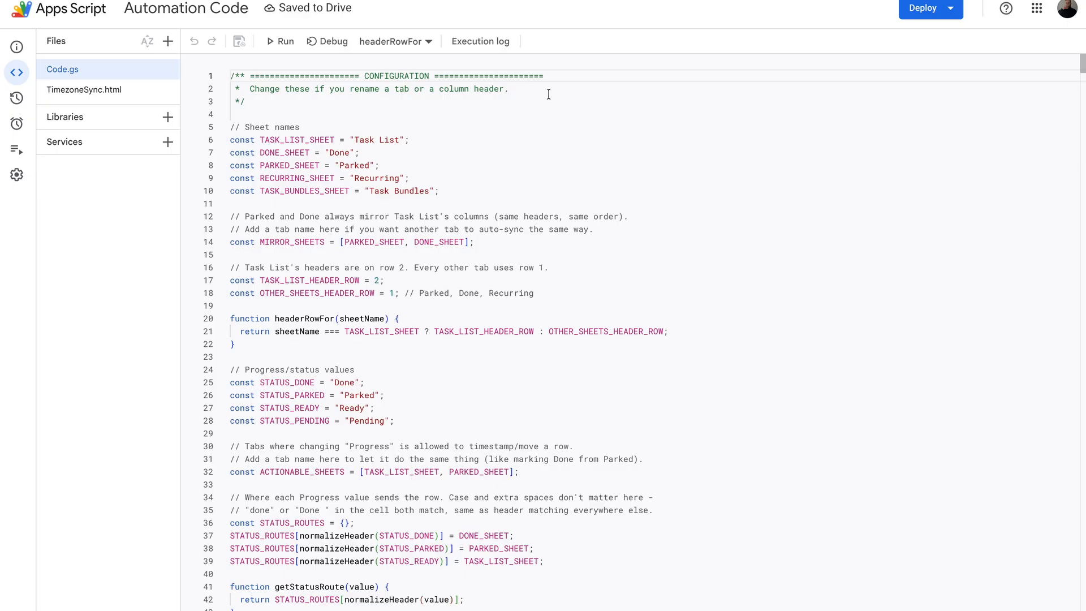
pyautogui.scroll(-12, 548, 97)
pyautogui.scroll(-20, 548, 96)
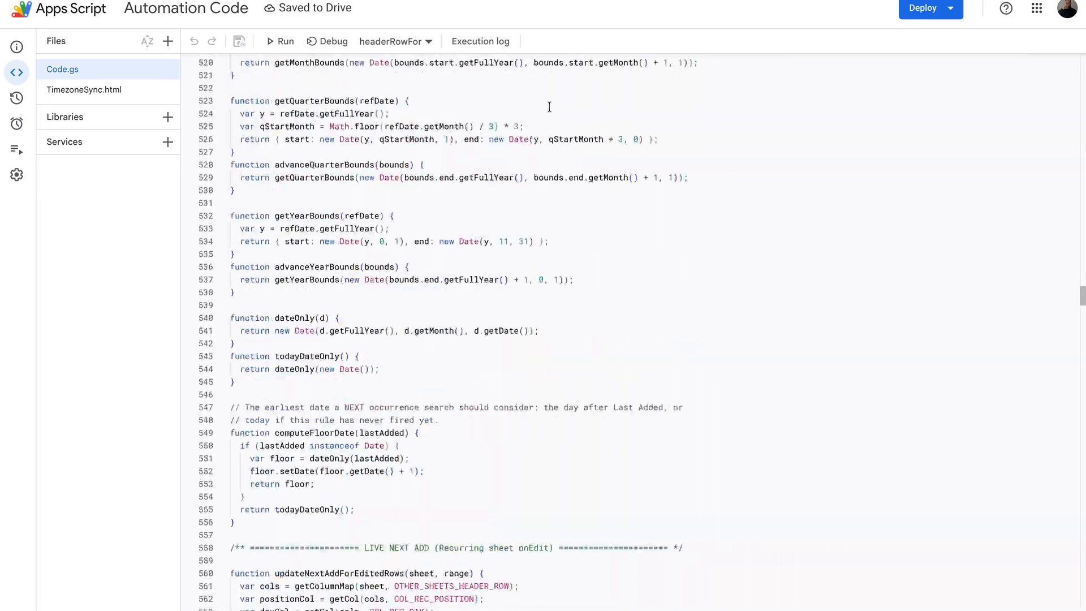
pyautogui.scroll(-20, 549, 106)
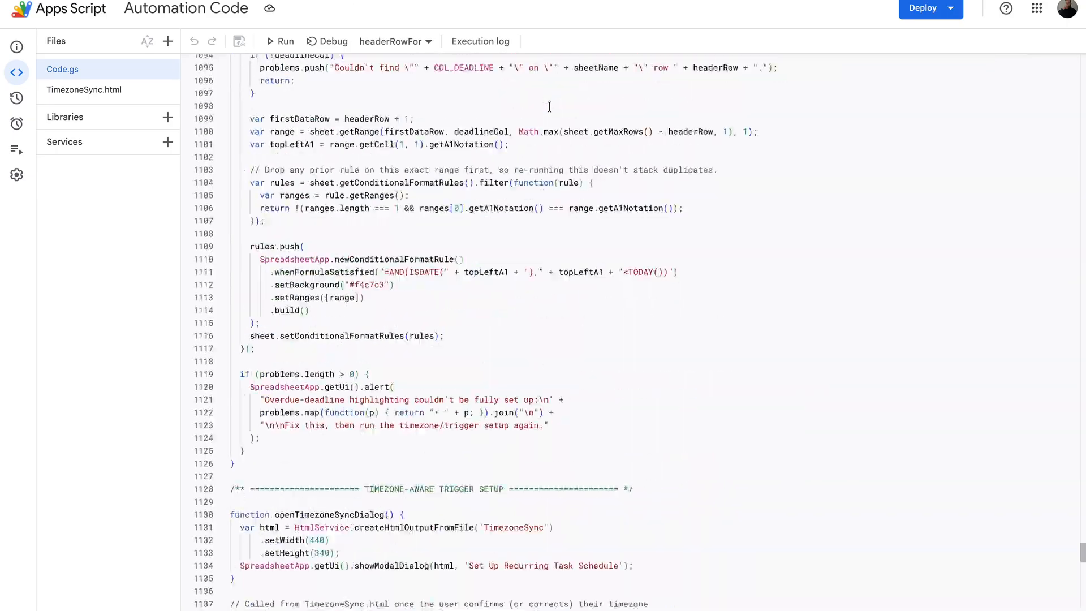
pyautogui.scroll(20, 548, 106)
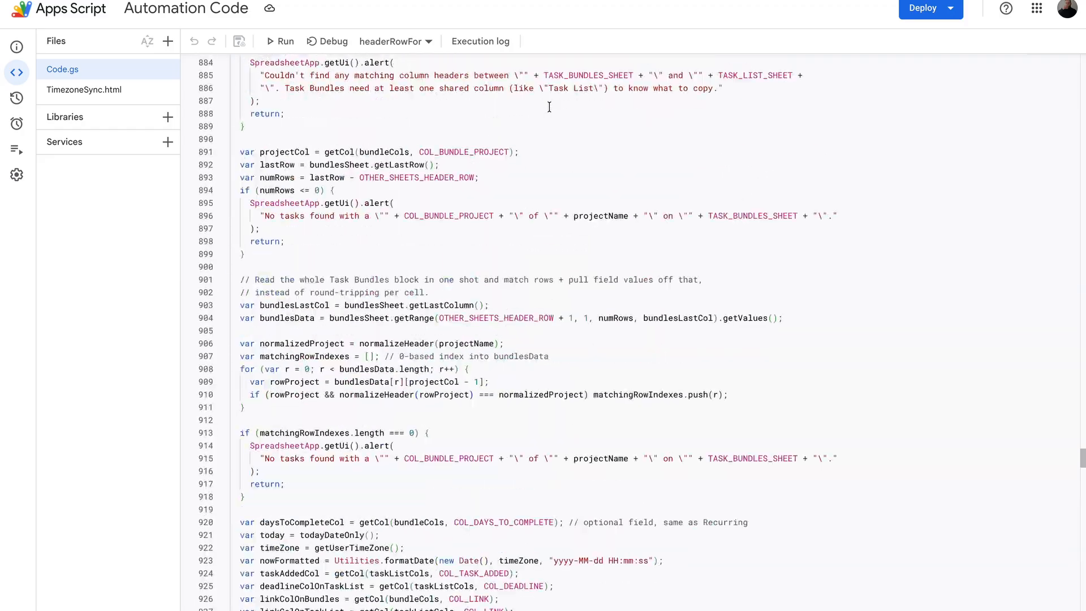
pyautogui.scroll(20, 548, 106)
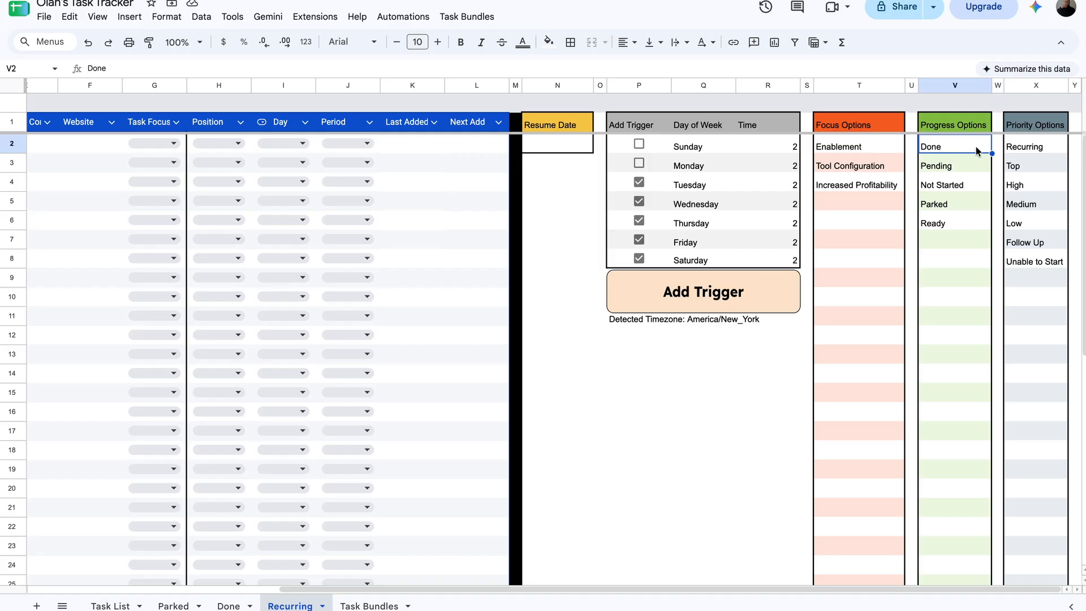
# - Review the Priority Options list, and inspect the Priority dropdown and Deadline column on the Task List sheet
pyautogui.click(1039, 160)
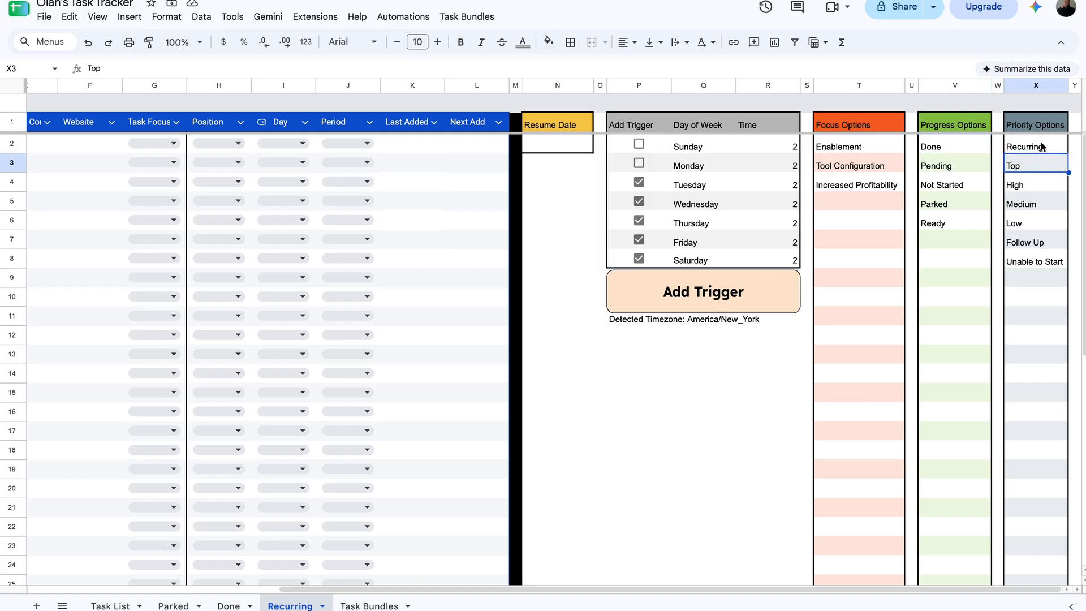
pyautogui.click(1050, 148)
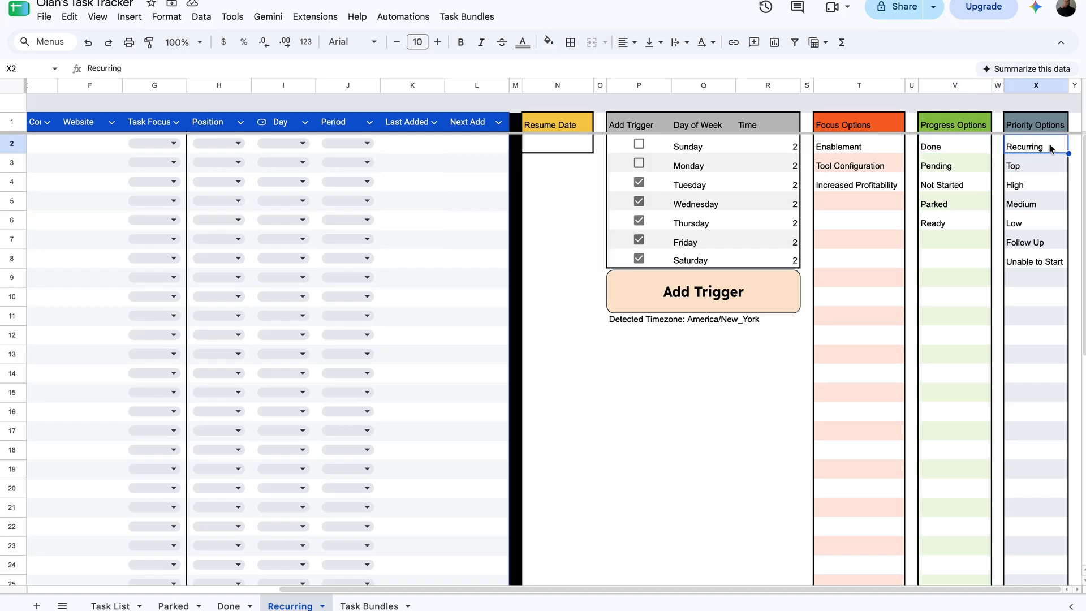
pyautogui.click(1046, 163)
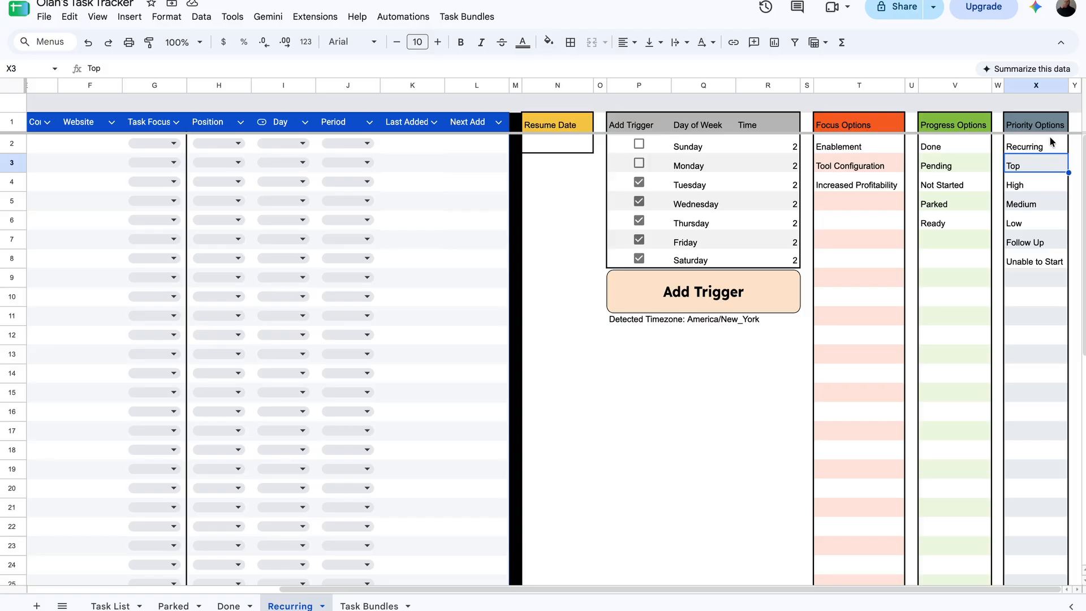
pyautogui.click(1050, 148)
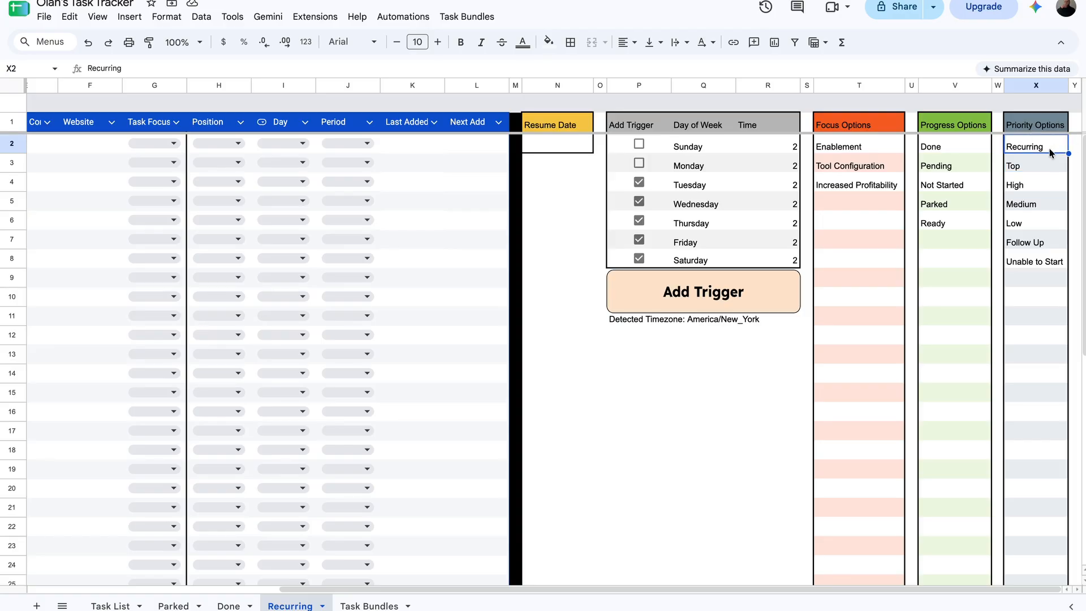
pyautogui.click(107, 604)
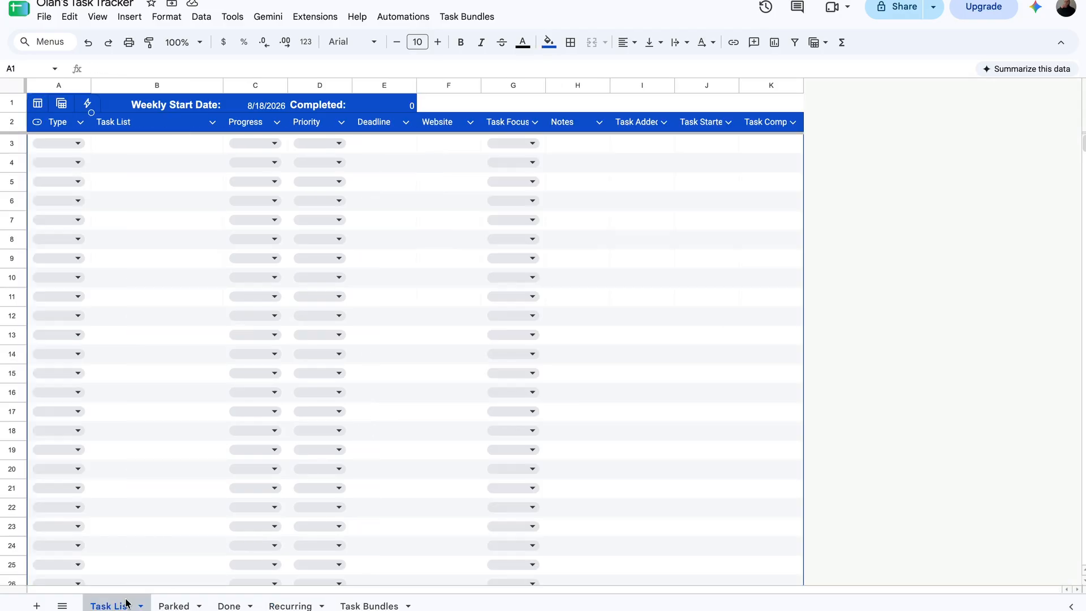
pyautogui.click(373, 145)
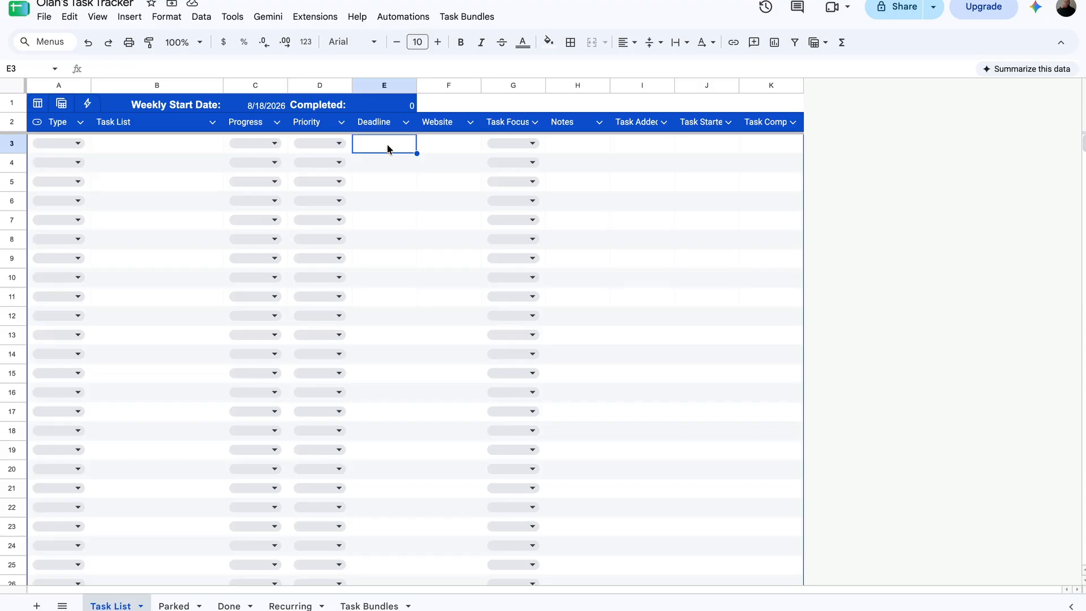
pyautogui.click(335, 143)
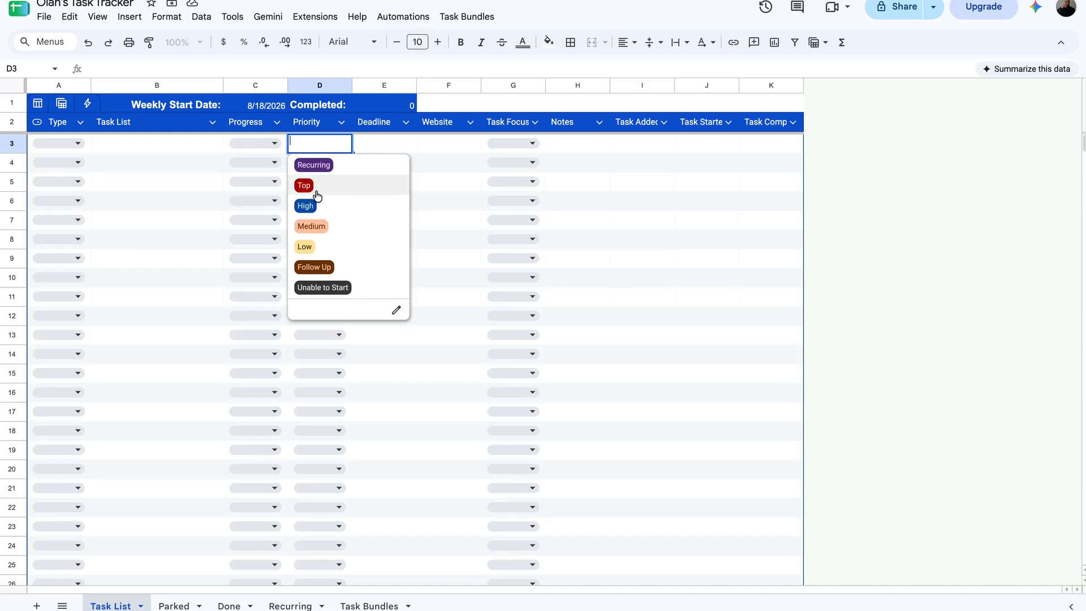
pyautogui.click(370, 147)
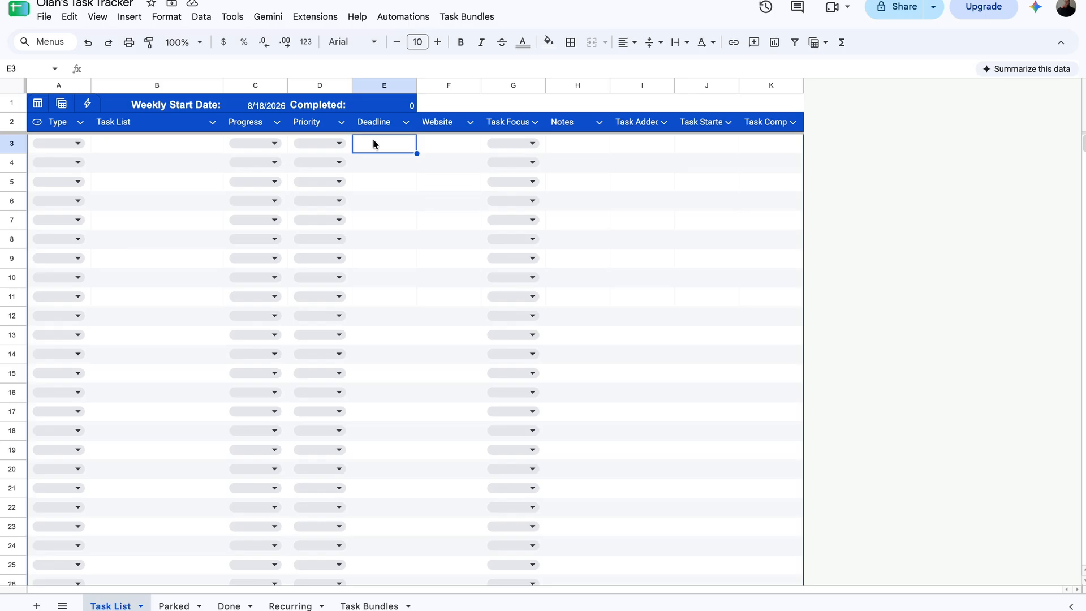
pyautogui.click(374, 258)
pyautogui.click(378, 148)
# - Set the Type to Recurring for rows 2 to 5 of the Recurring Tasks table
pyautogui.click(289, 605)
pyautogui.hscroll(-5, 887, 204)
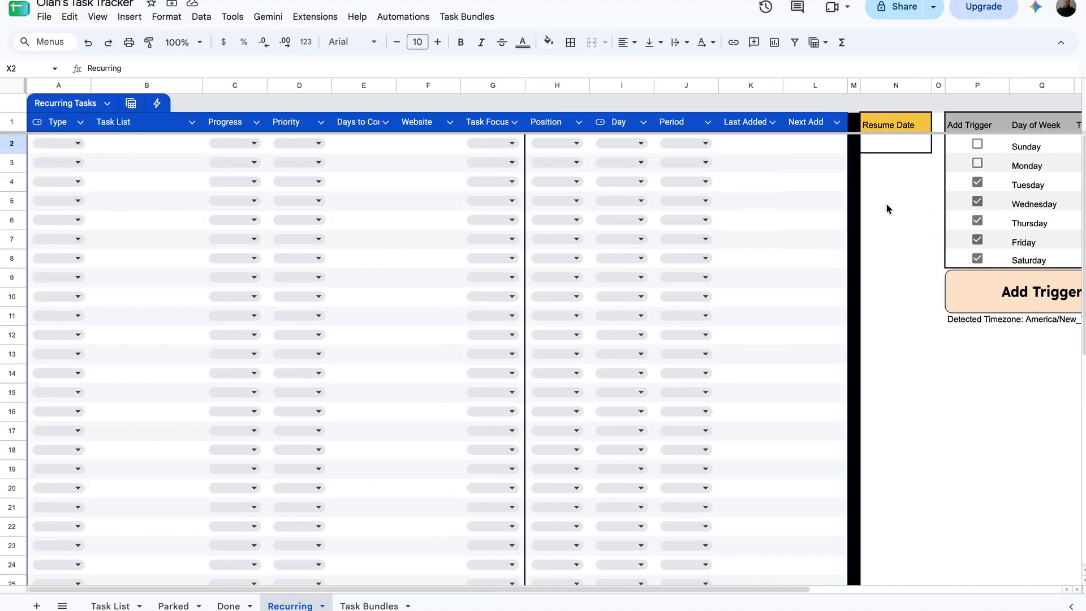
pyautogui.click(74, 145)
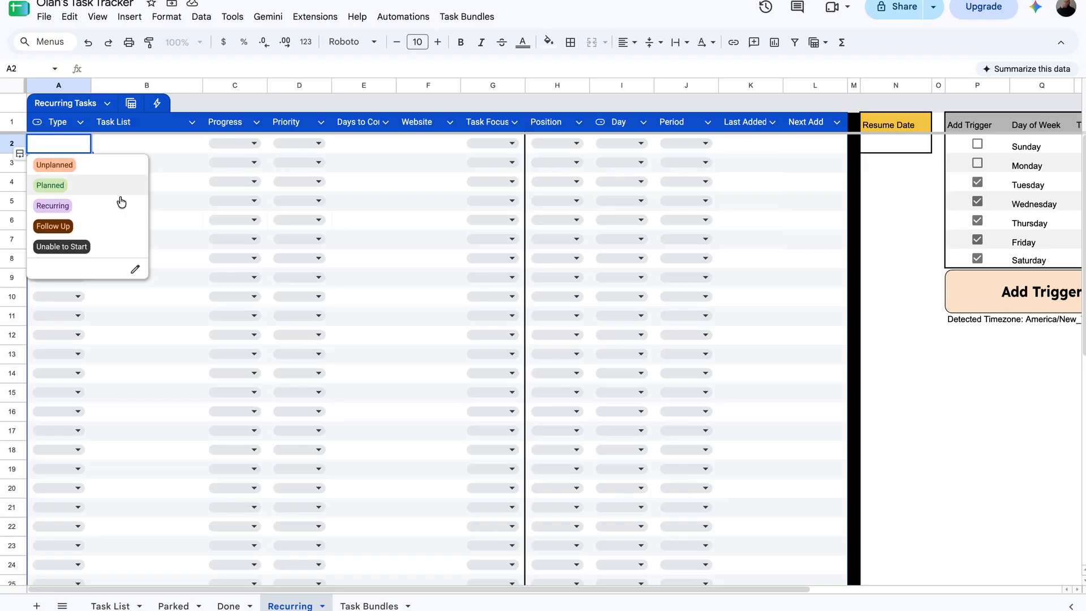
pyautogui.click(81, 212)
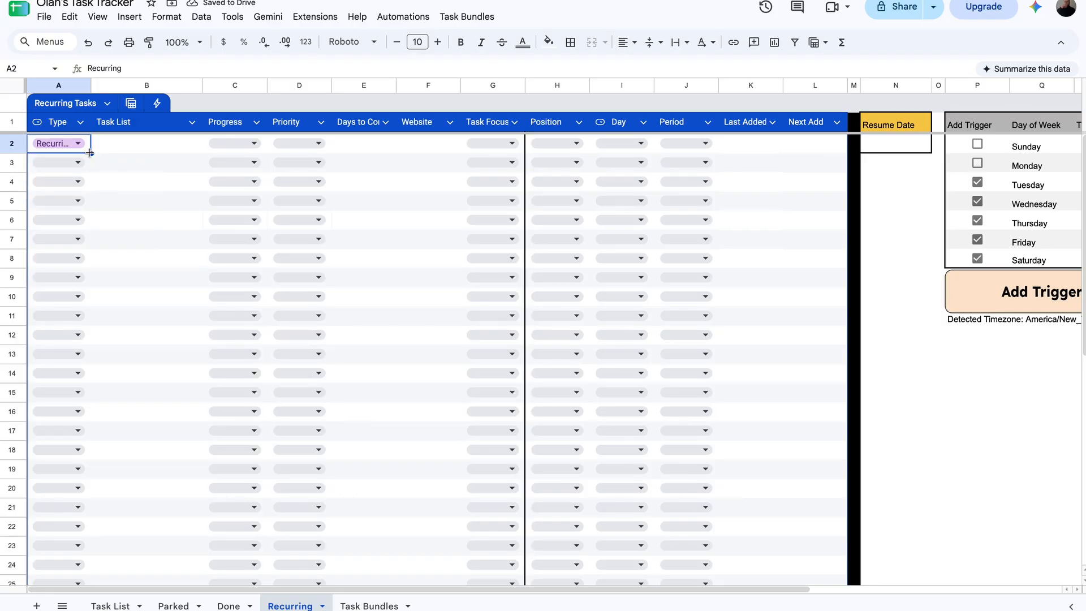
pyautogui.moveTo(89, 152); pyautogui.dragTo(83, 210)
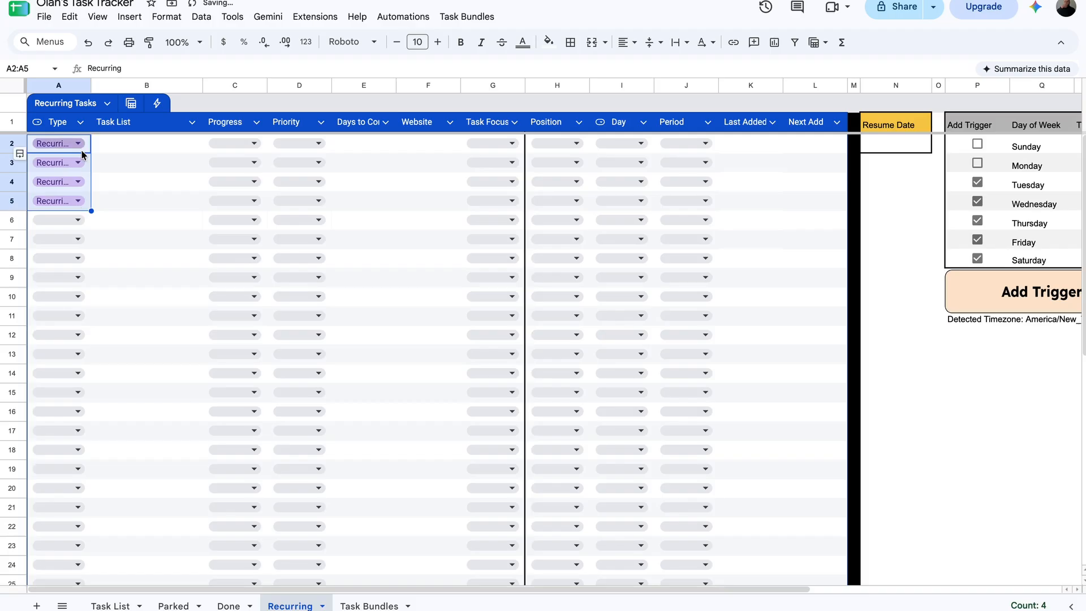
# - Set Progress to Not Started and Priority to Recurring for rows 2 to 5 of the Recurring Tasks table
pyautogui.click(256, 144)
pyautogui.click(231, 206)
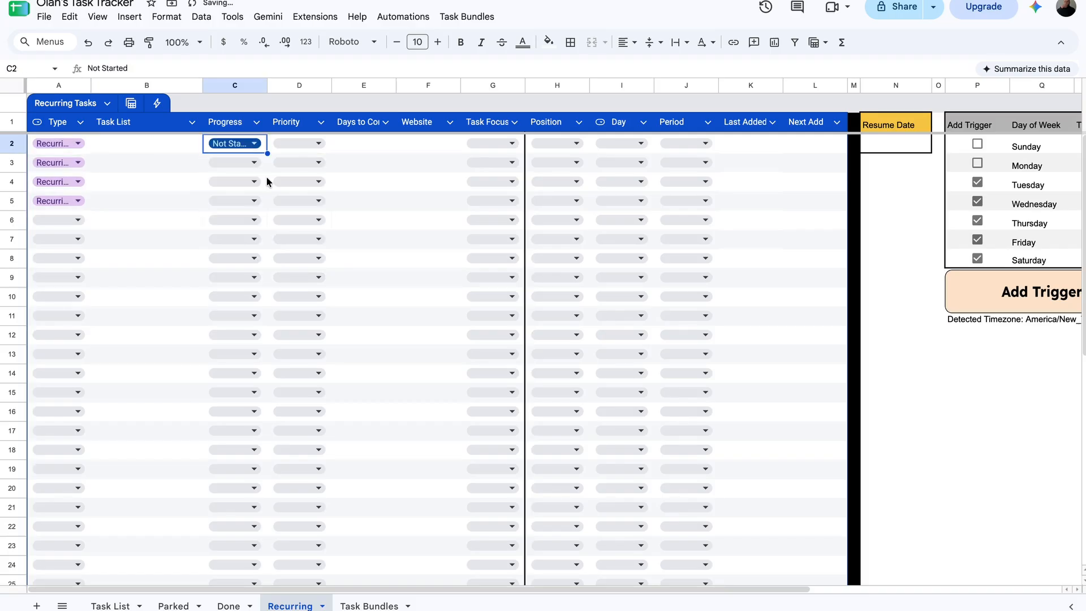
pyautogui.moveTo(267, 153); pyautogui.dragTo(264, 203)
pyautogui.click(319, 143)
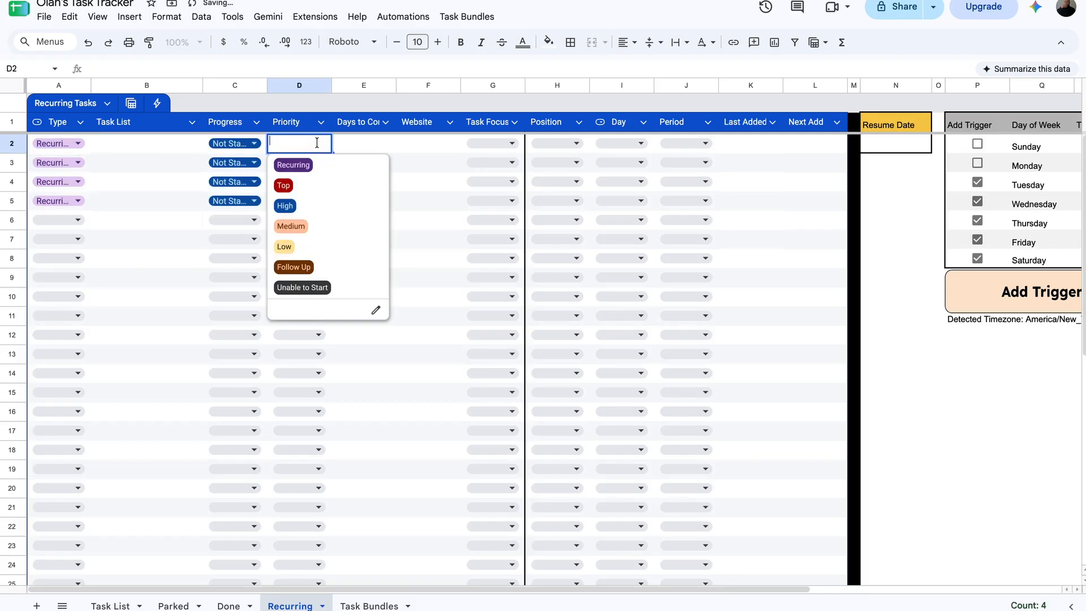
pyautogui.click(294, 163)
pyautogui.moveTo(332, 153); pyautogui.dragTo(323, 202)
# - Name the four recurring tasks Task 1 through Task 4 in rows 2 to 5 of the Task List column
pyautogui.click(126, 148)
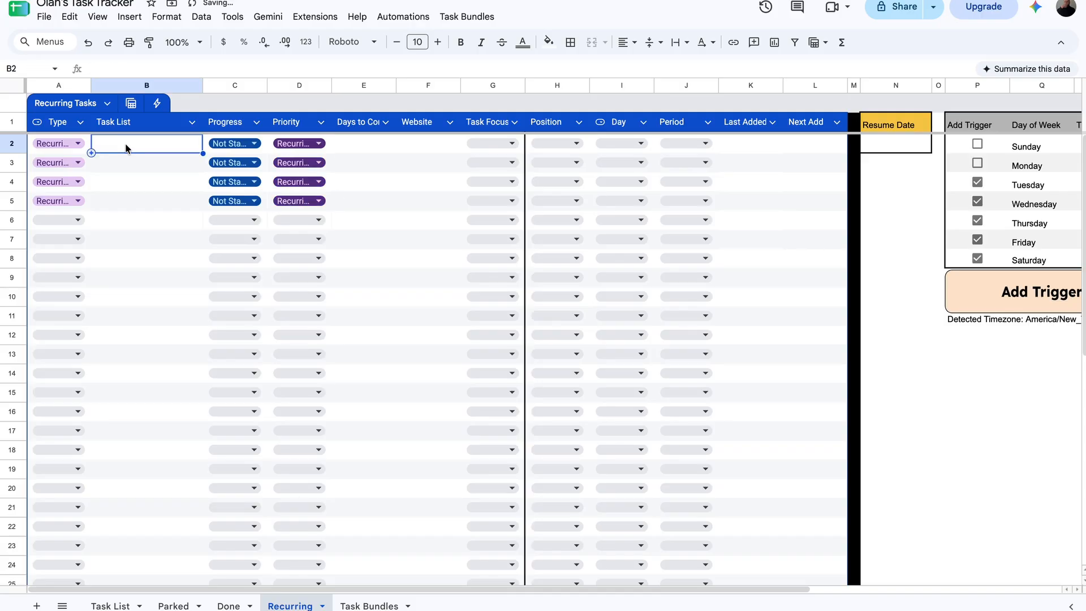
pyautogui.write('Task 1')
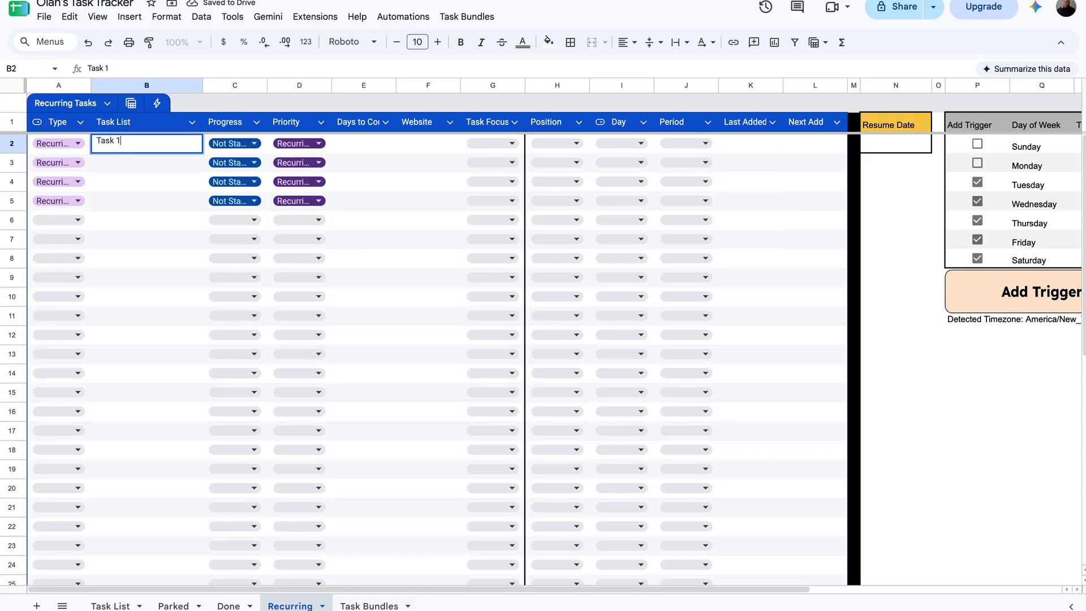
pyautogui.press('Return')
pyautogui.click(148, 144)
pyautogui.moveTo(202, 153); pyautogui.dragTo(189, 204)
pyautogui.click(188, 203)
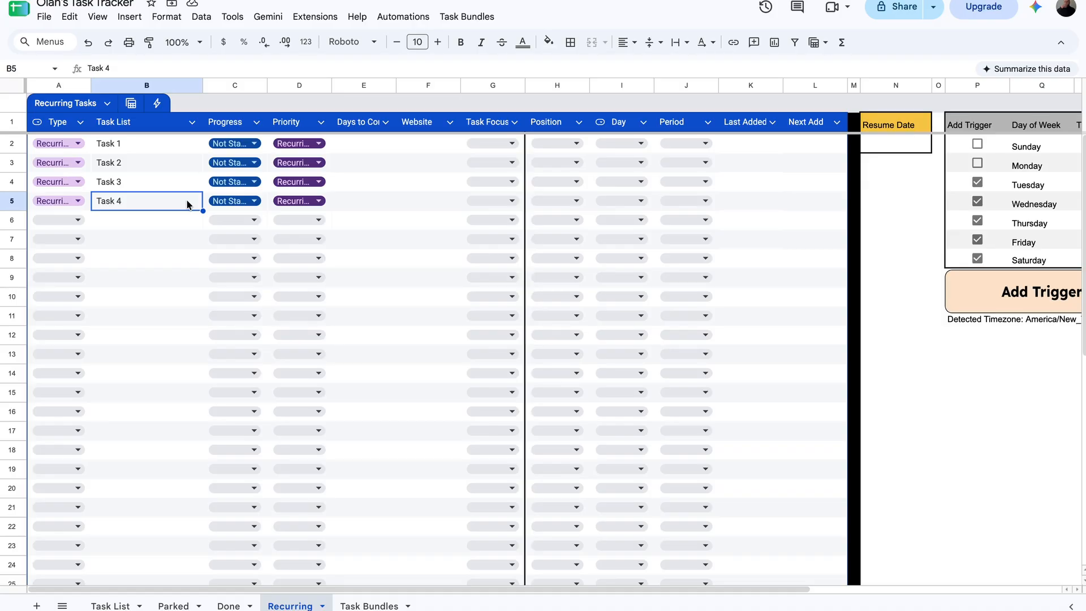
# - Enter the Days to Complete values 1, 1, 2 and 5 for Task 1 through Task 4
pyautogui.click(365, 125)
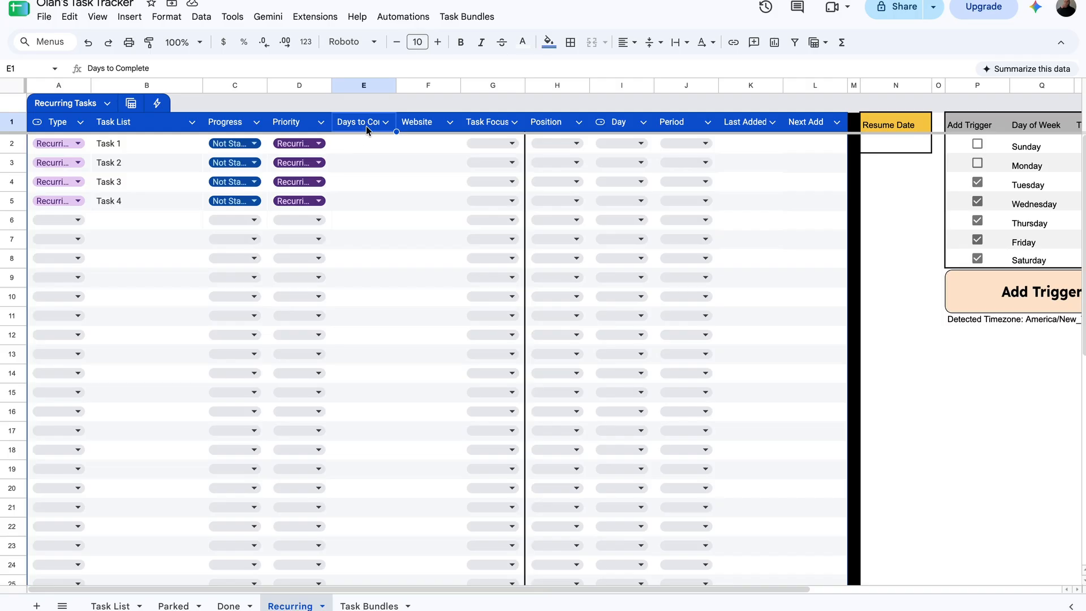
pyautogui.click(366, 145)
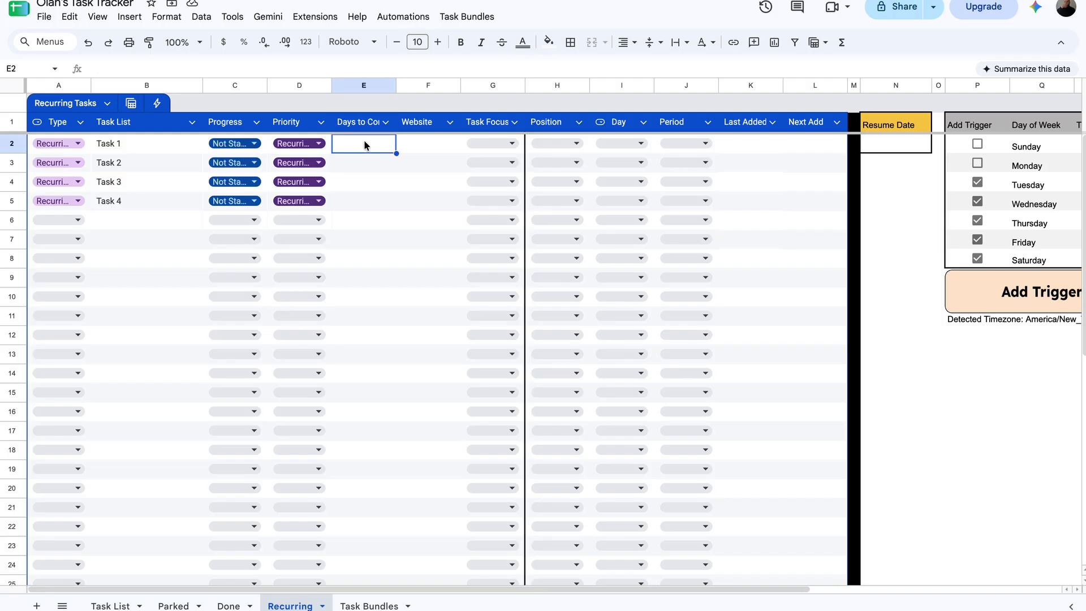
pyautogui.write('1')
pyautogui.press('Return')
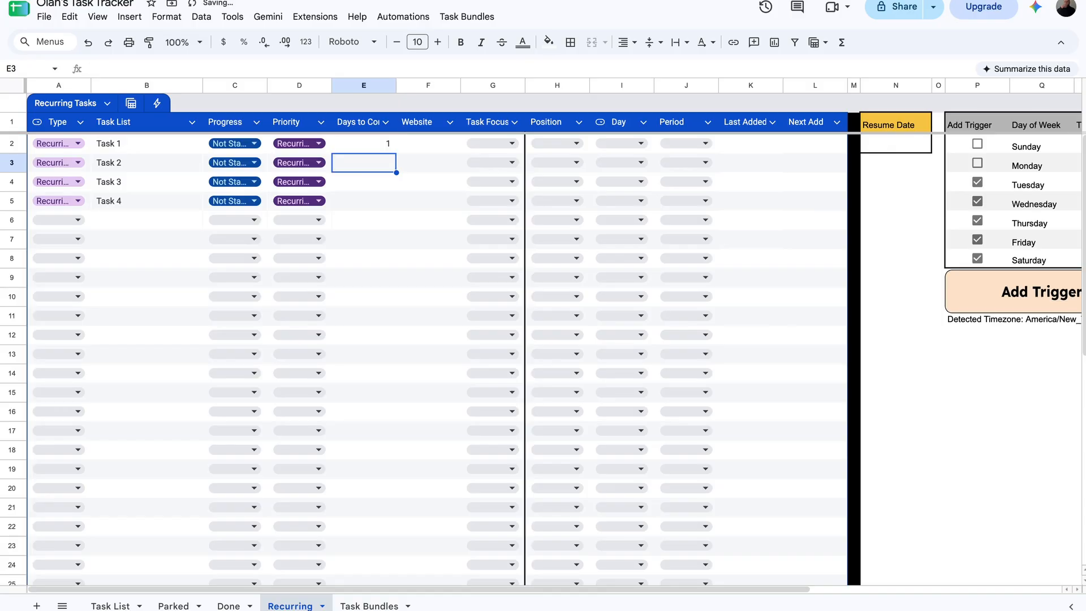
pyautogui.write('1')
pyautogui.press('Return')
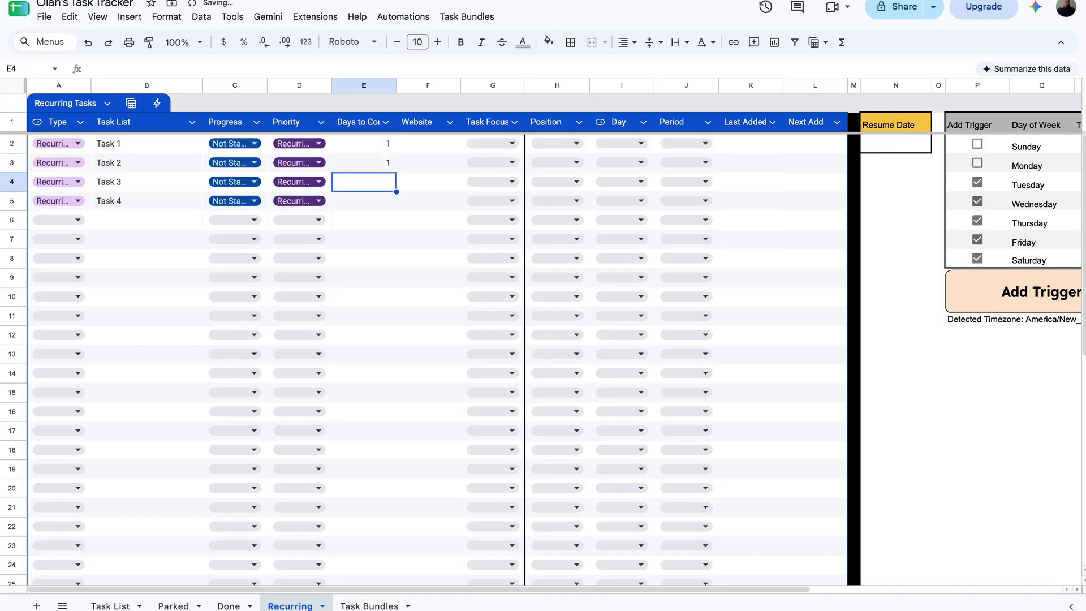
pyautogui.write('2')
pyautogui.press('Return')
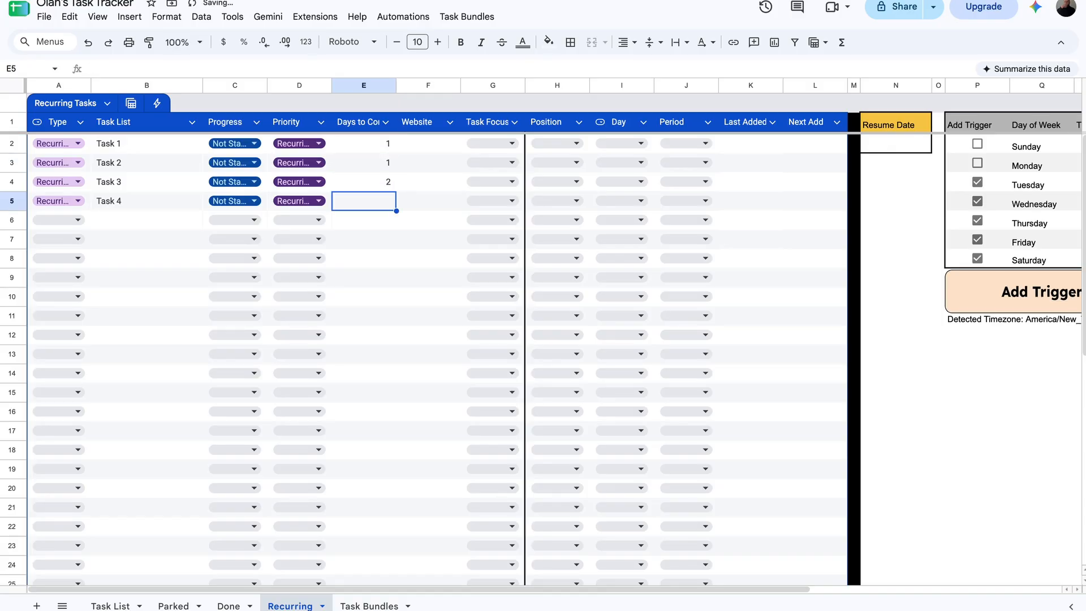
pyautogui.write('5')
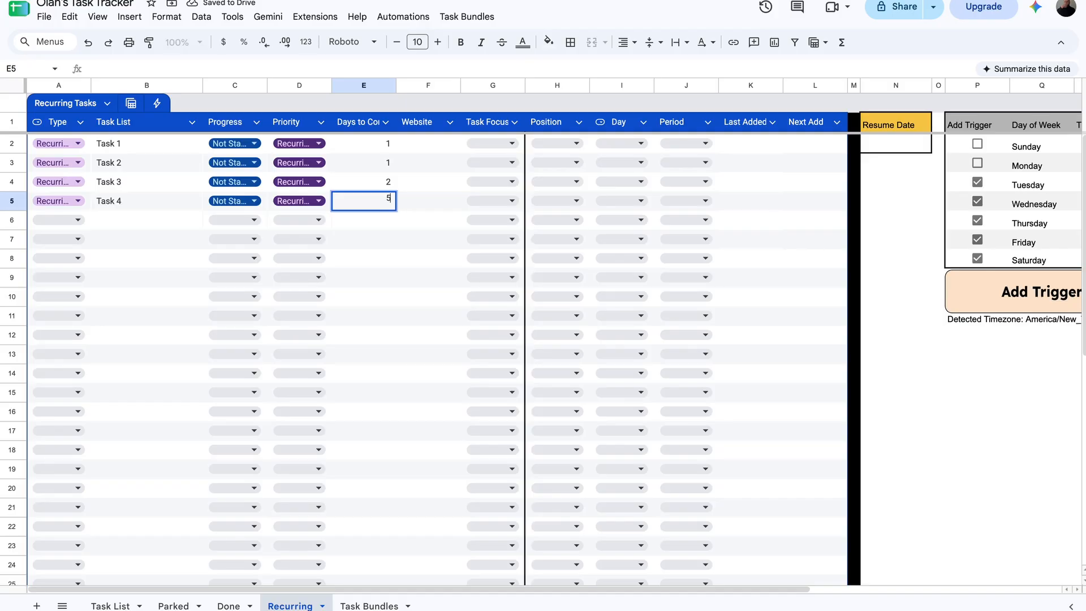
pyautogui.press('Return')
pyautogui.click(425, 164)
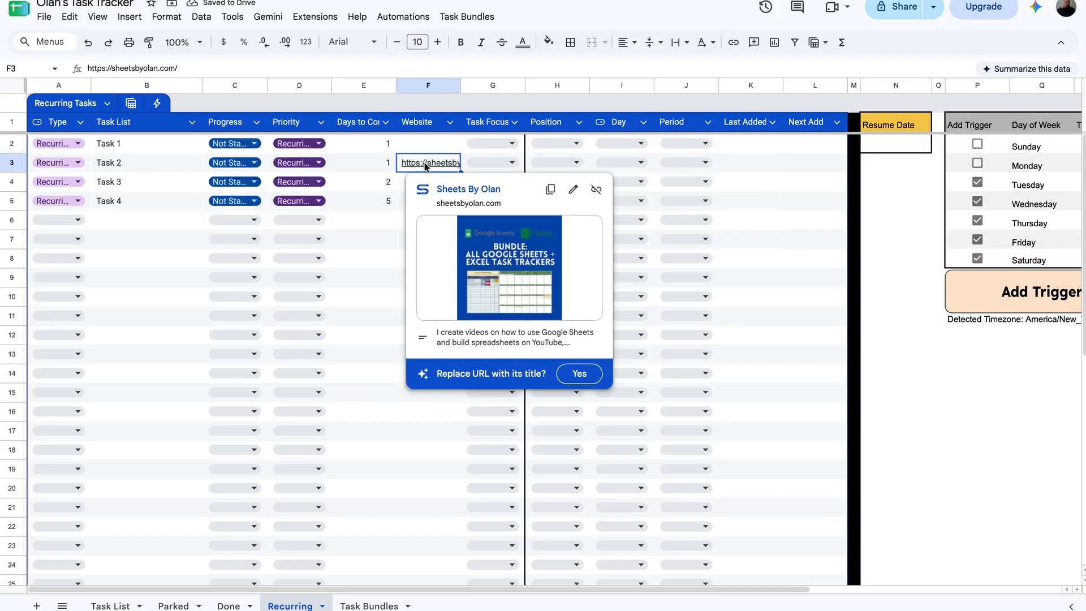
pyautogui.click(433, 142)
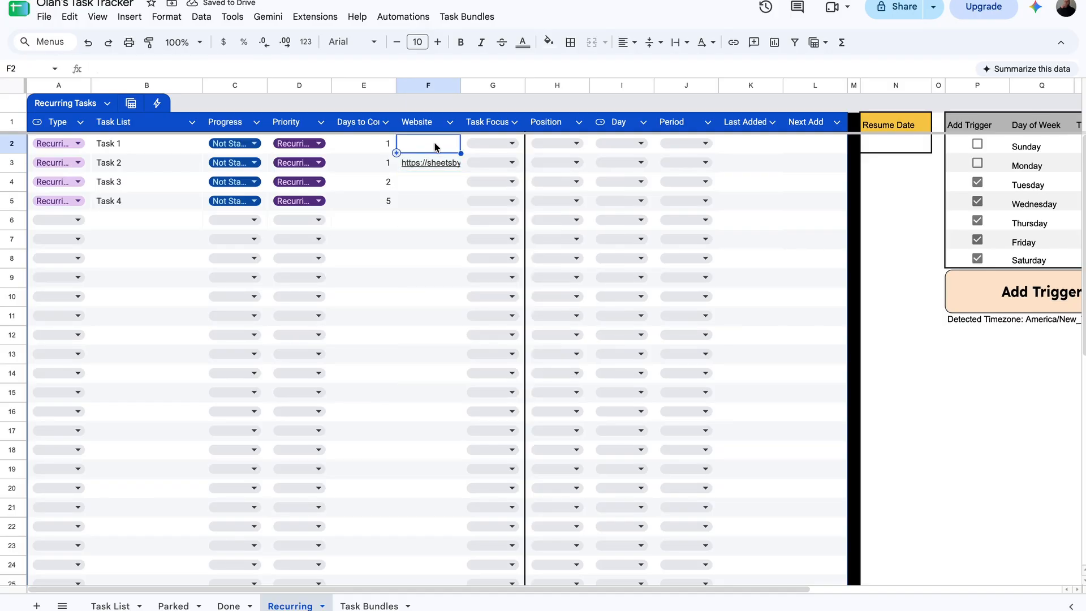
pyautogui.moveTo(436, 182)
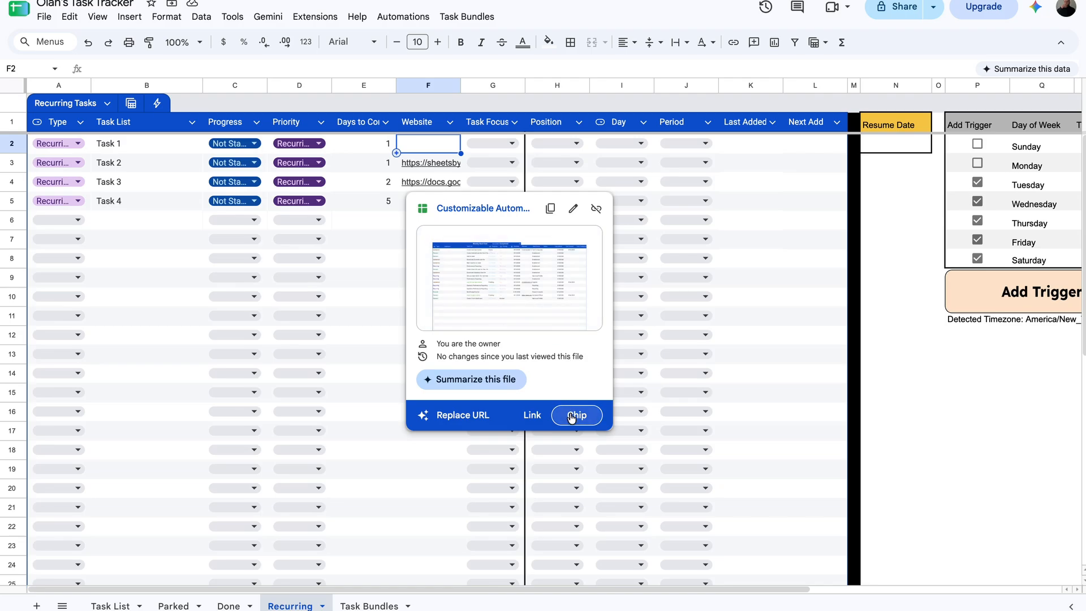
pyautogui.click(576, 415)
pyautogui.click(448, 205)
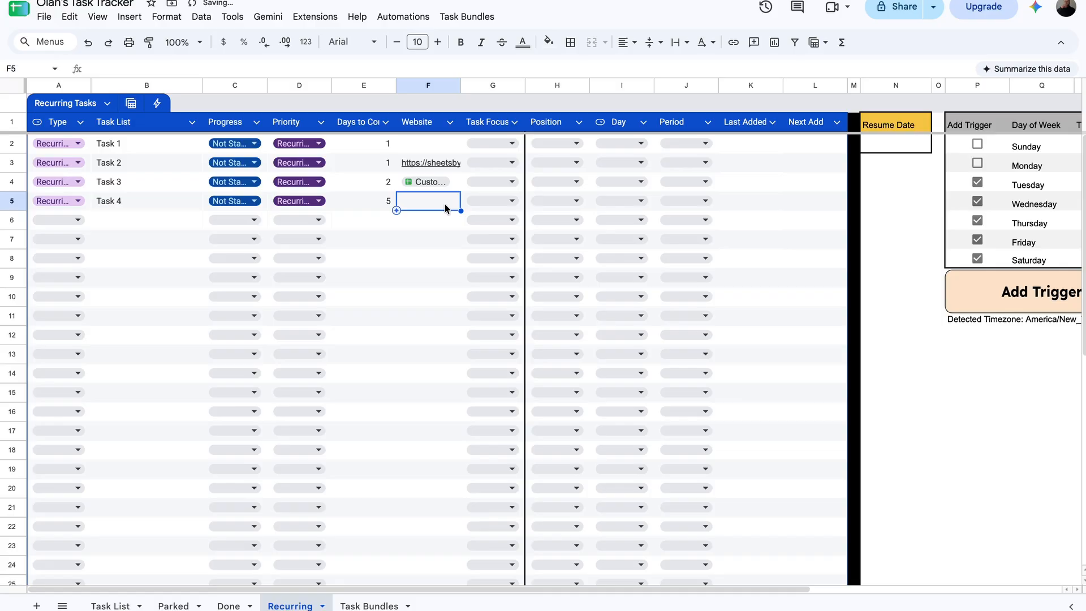
pyautogui.click(440, 152)
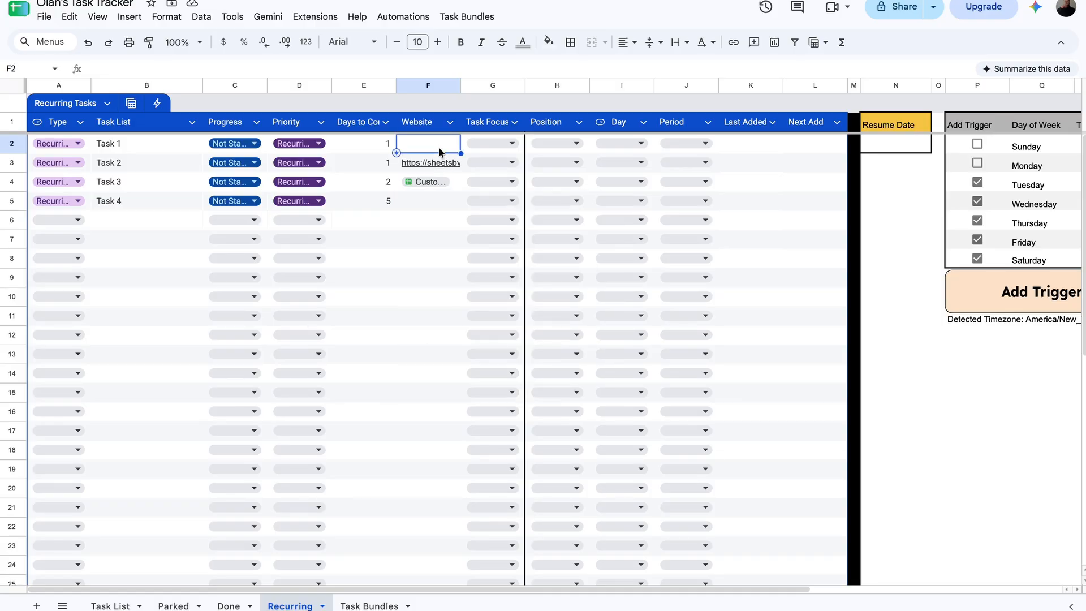
# - Set Task Focus to Tool Configuration for Task 2 and to Enablement for Tasks 1, 3 and 4
pyautogui.click(511, 146)
pyautogui.click(503, 165)
pyautogui.click(507, 163)
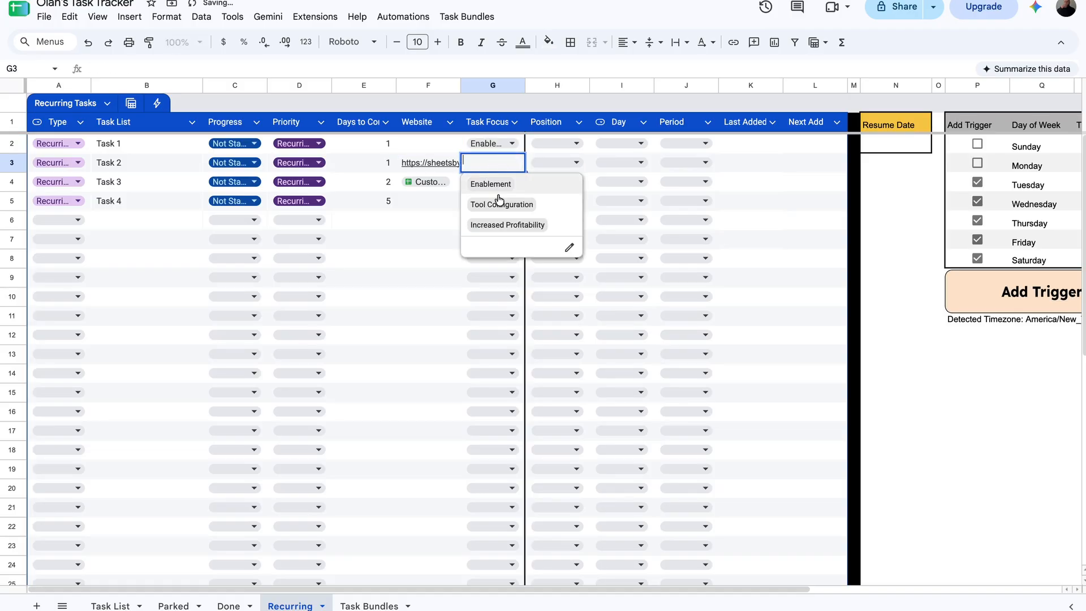
pyautogui.click(497, 204)
pyautogui.click(501, 183)
pyautogui.click(493, 199)
pyautogui.click(490, 202)
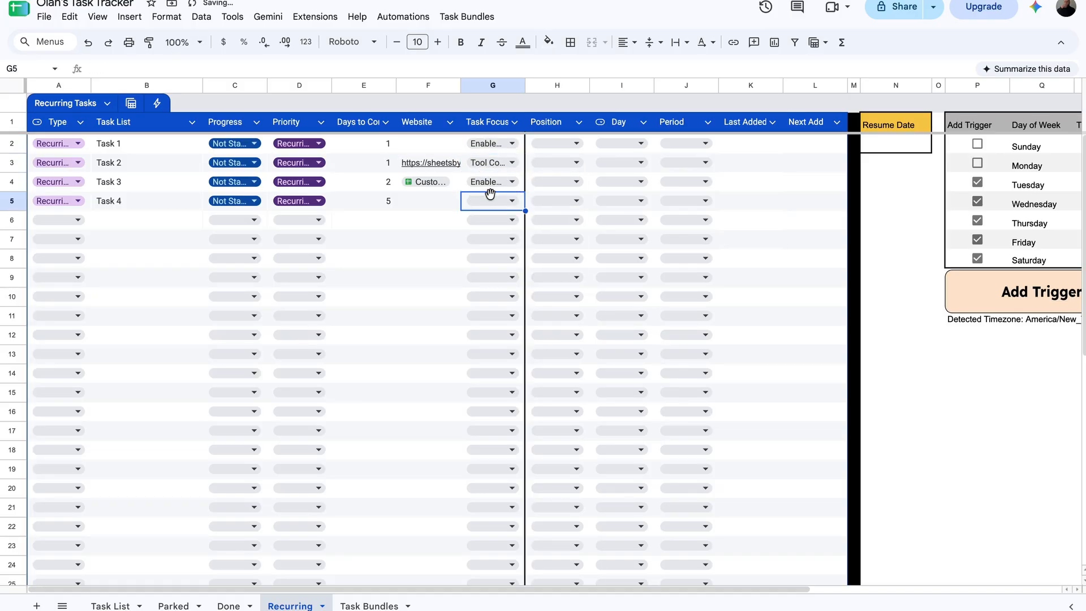
pyautogui.click(488, 214)
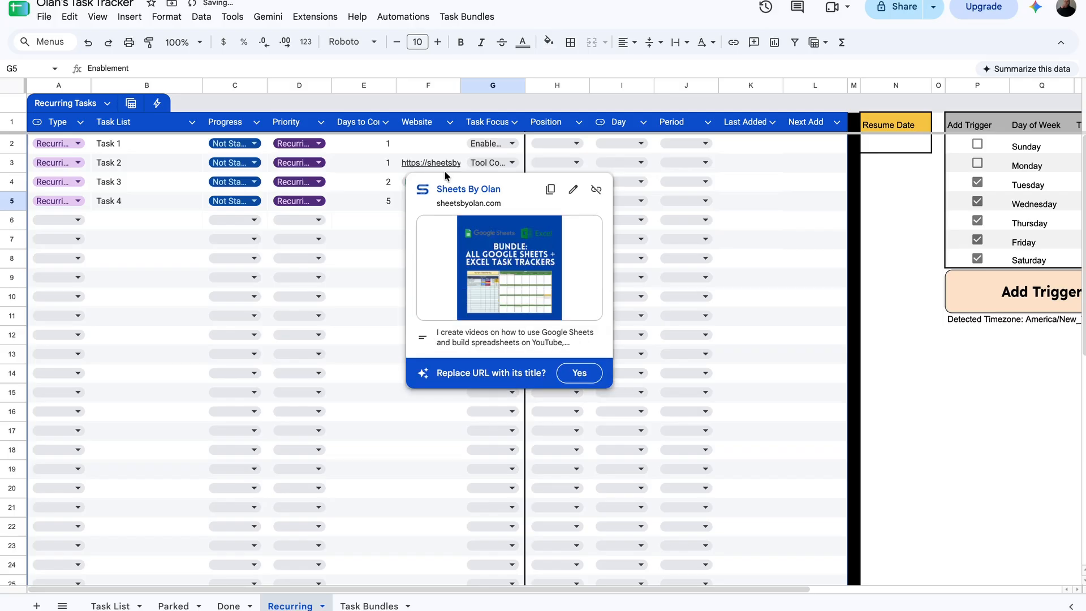
pyautogui.click(431, 138)
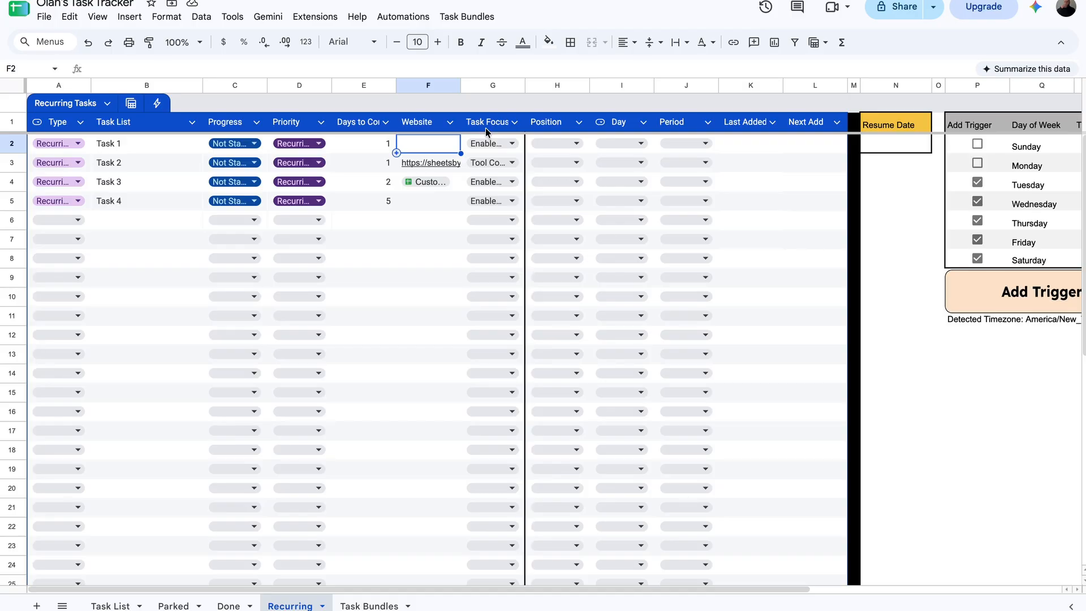
# - Review the scheduling columns Position, Day, Period, Last Added and Next Add of the Recurring Tasks table
pyautogui.hscroll(2, 670, 151)
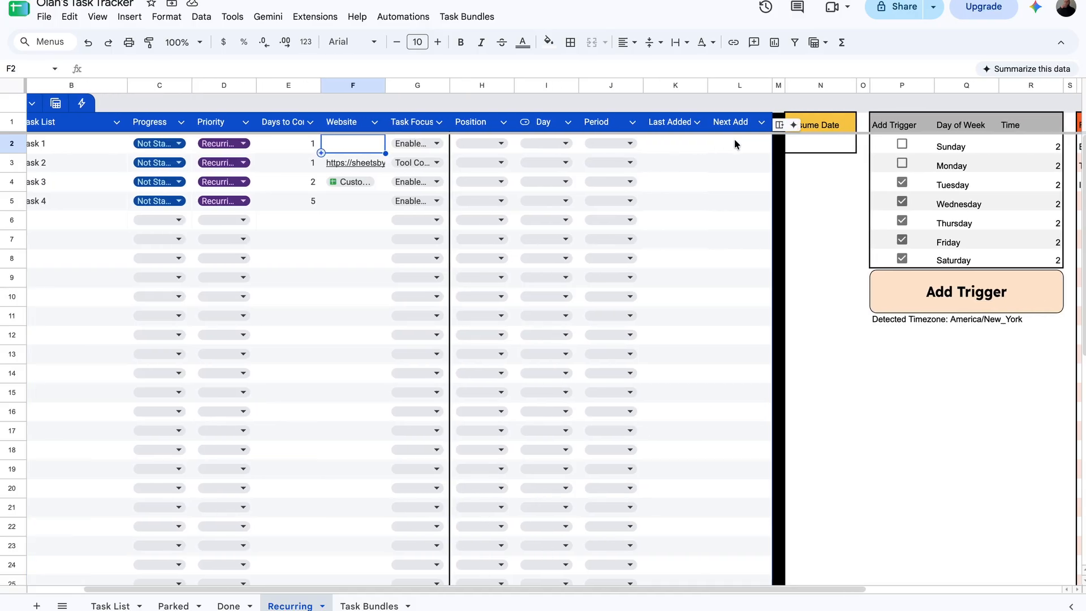
pyautogui.click(652, 148)
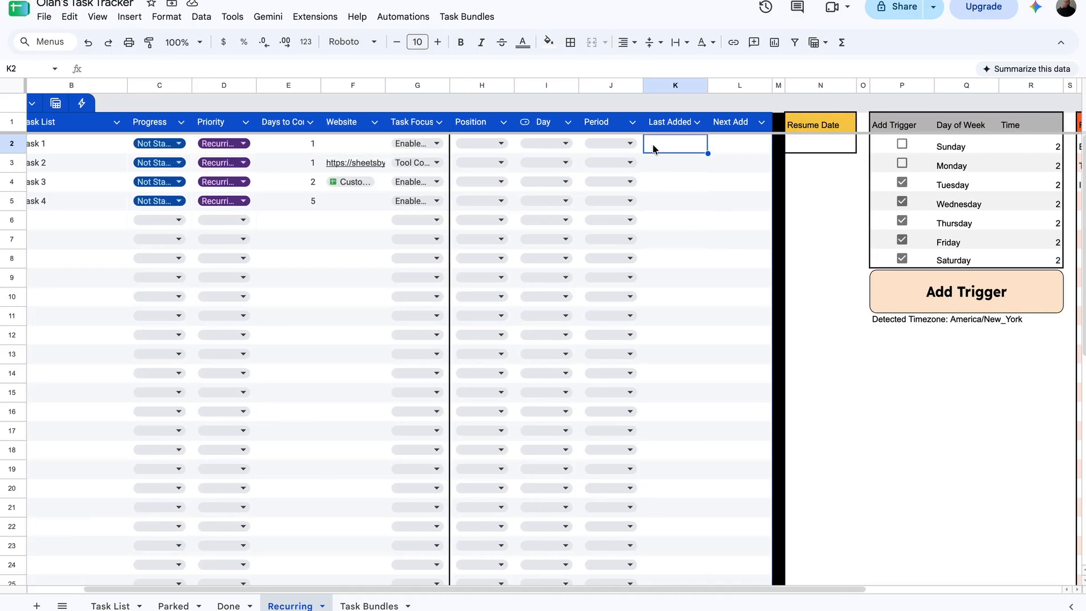
pyautogui.click(488, 126)
pyautogui.click(543, 124)
pyautogui.click(595, 124)
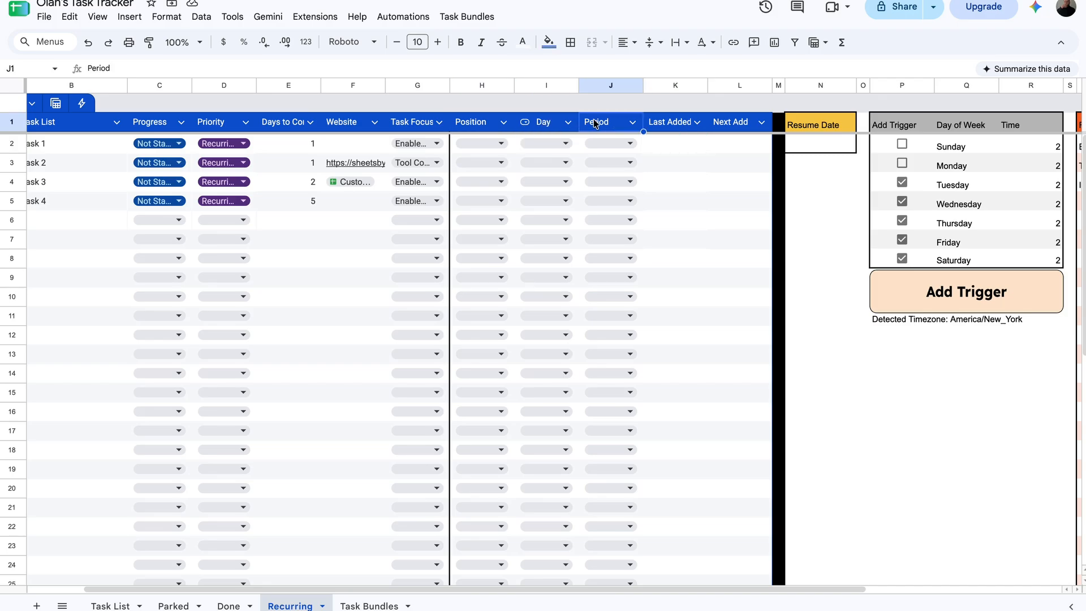
pyautogui.click(669, 126)
pyautogui.click(720, 125)
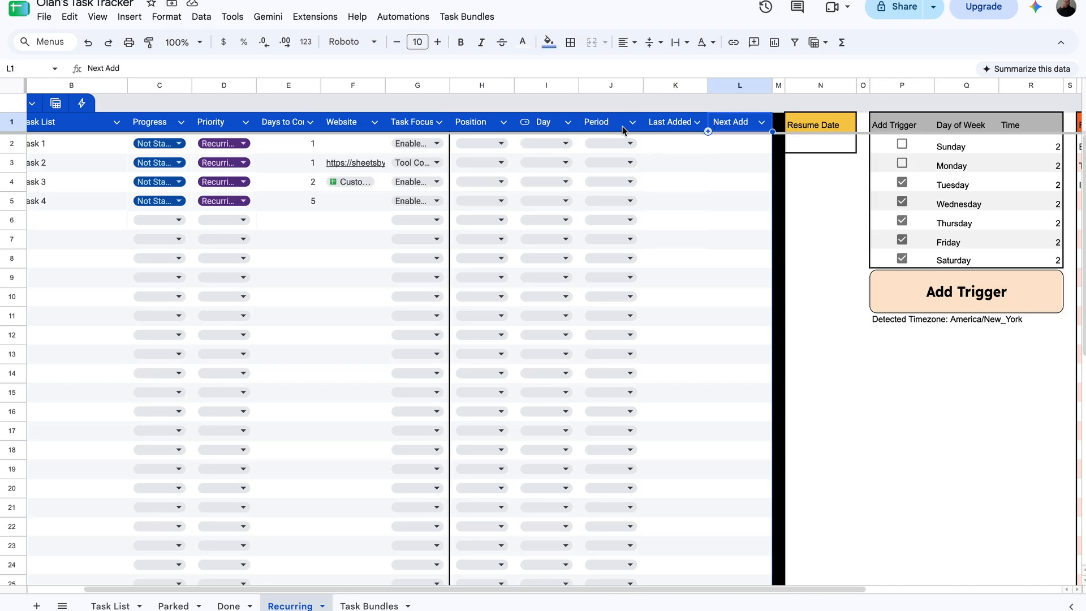
# - Set Task 1's Period to Day, and check its Next Add entry against the weekdays in the trigger schedule
pyautogui.click(619, 143)
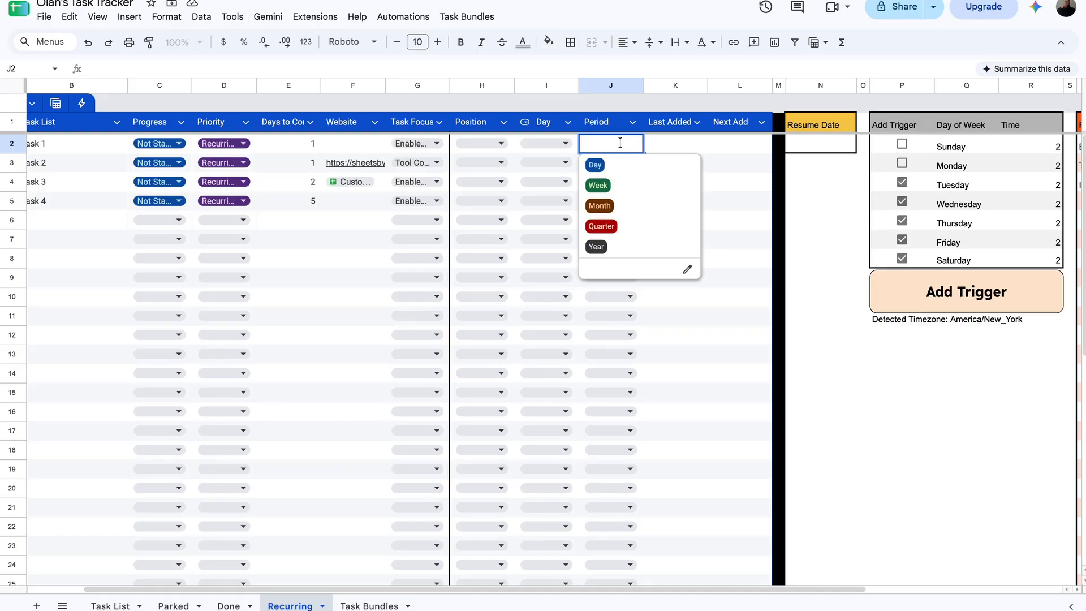
pyautogui.click(609, 164)
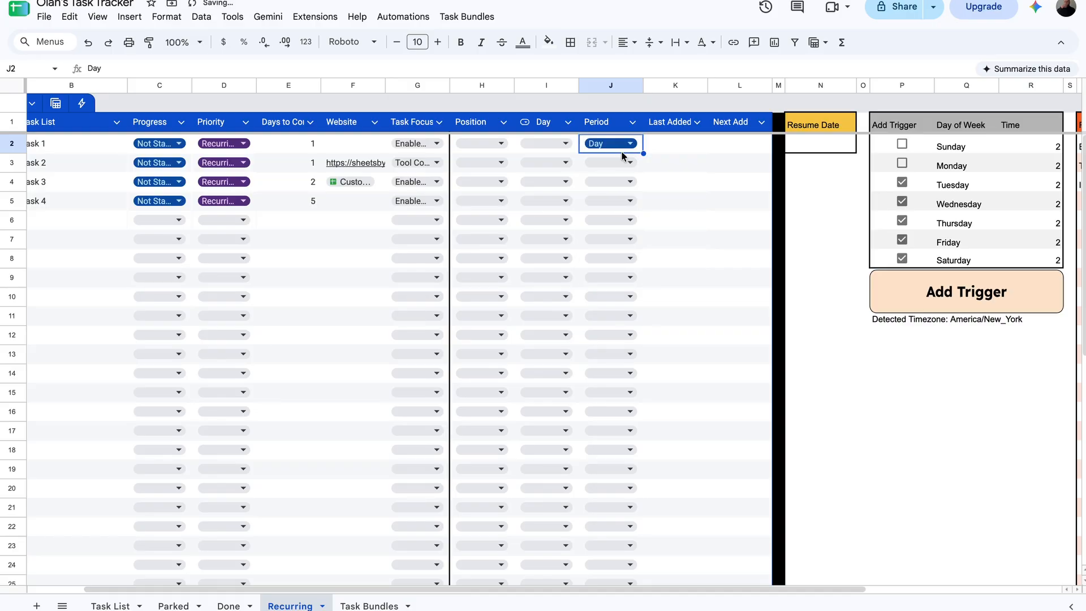
pyautogui.click(733, 145)
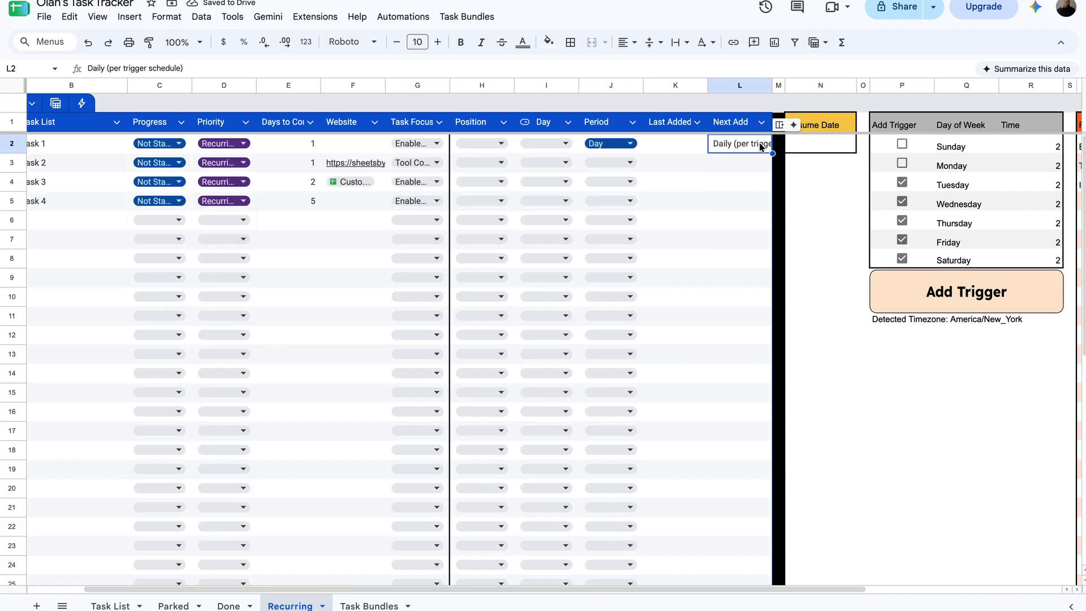
pyautogui.click(973, 185)
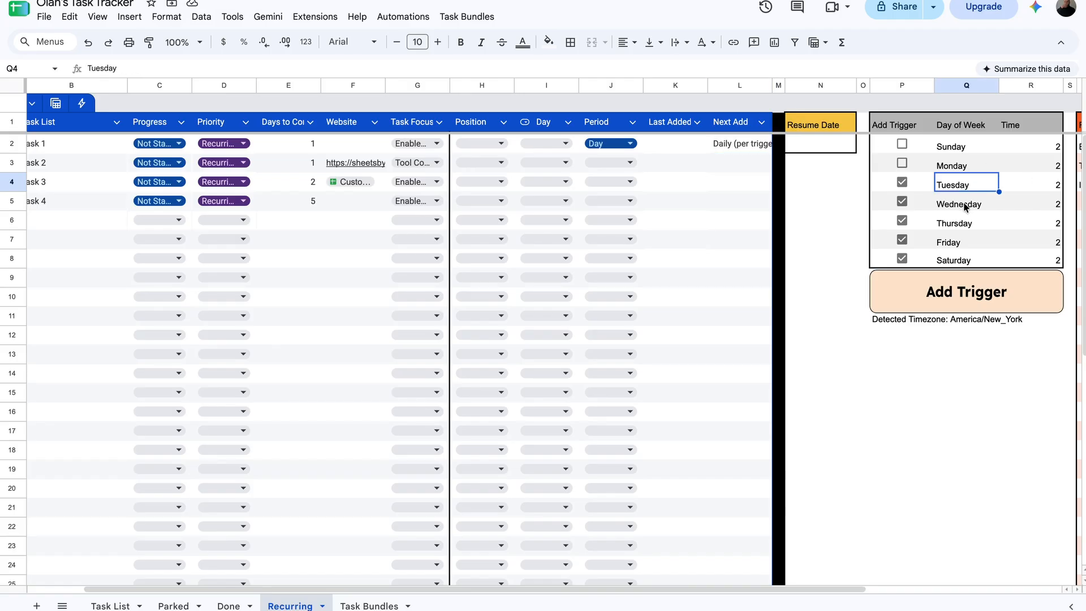
pyautogui.click(950, 262)
pyautogui.click(950, 166)
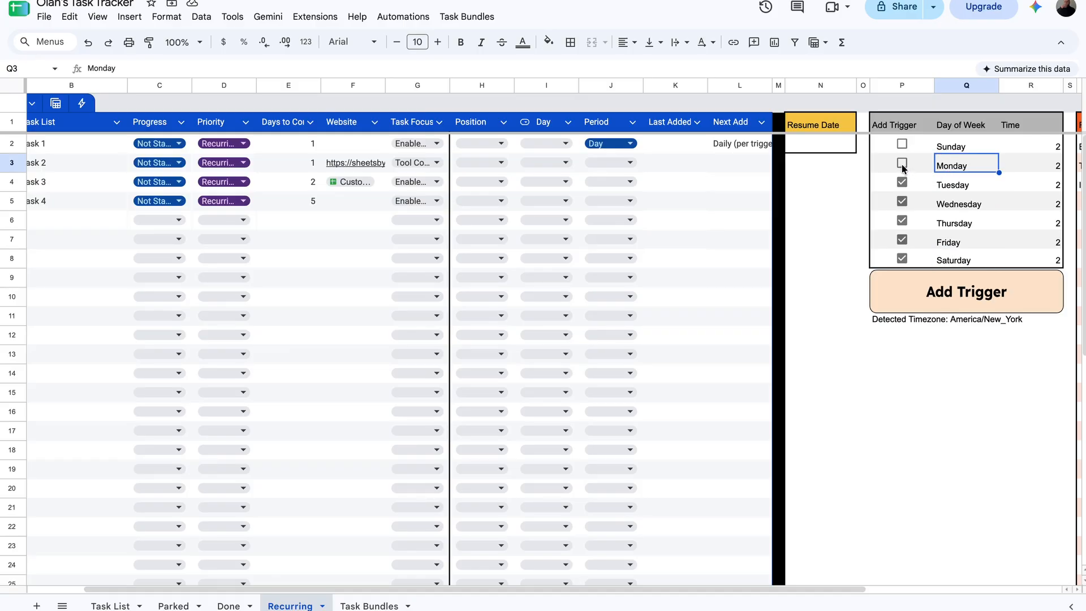
# - Schedule Task 2 weekly with Period Week and Day Monday, and check its Next Add date
pyautogui.click(611, 163)
pyautogui.click(612, 204)
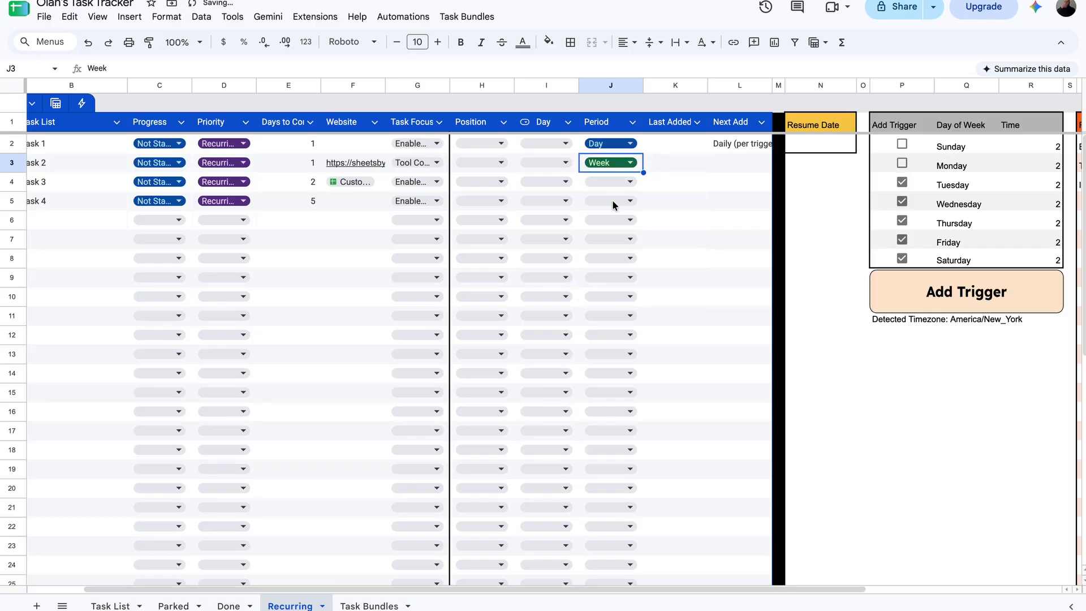
pyautogui.click(551, 162)
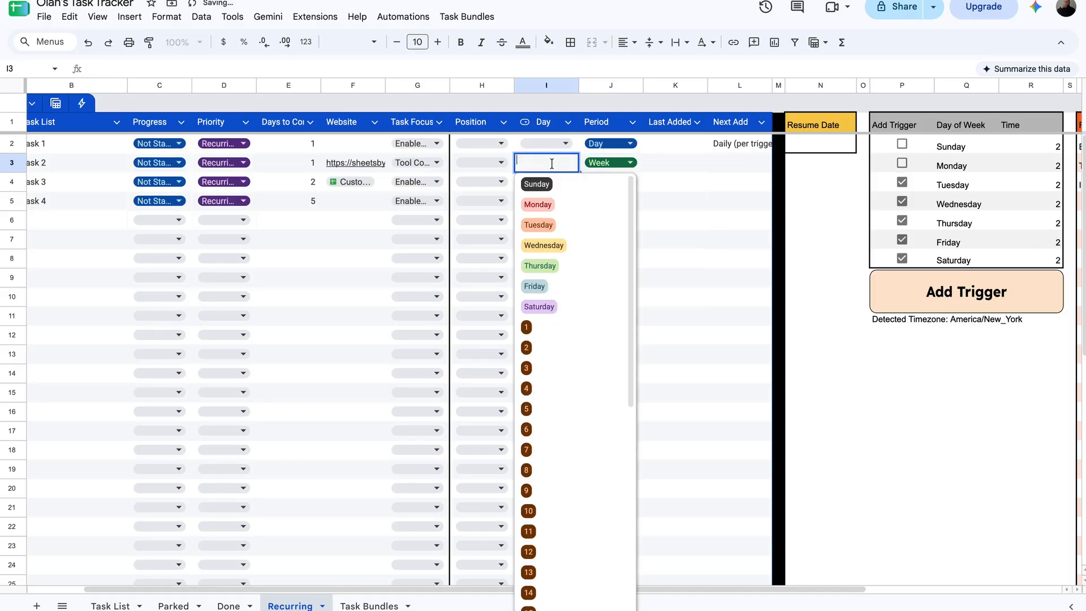
pyautogui.click(544, 206)
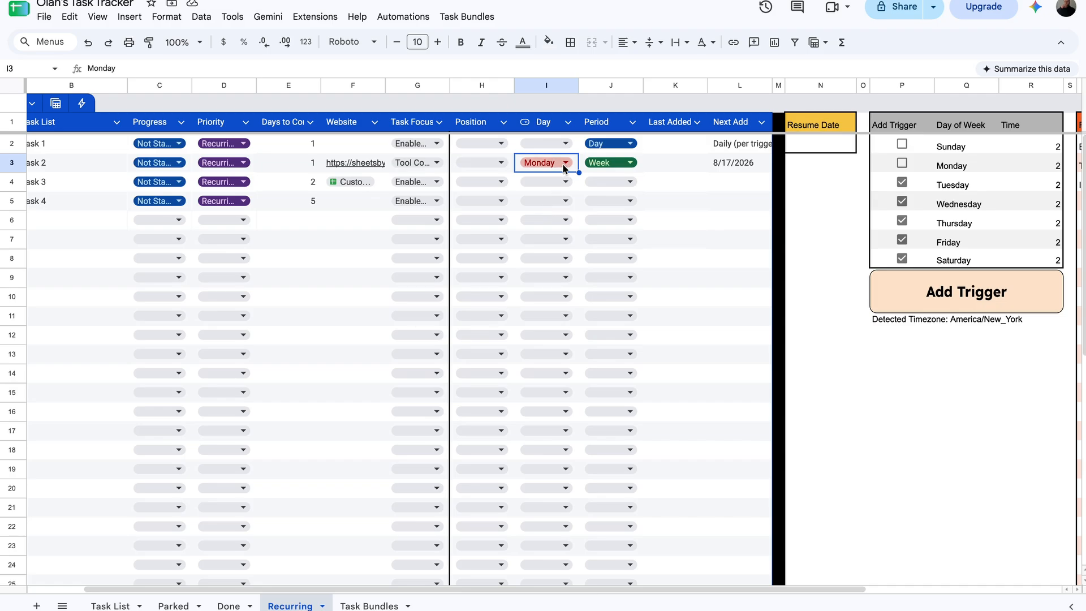
pyautogui.click(743, 168)
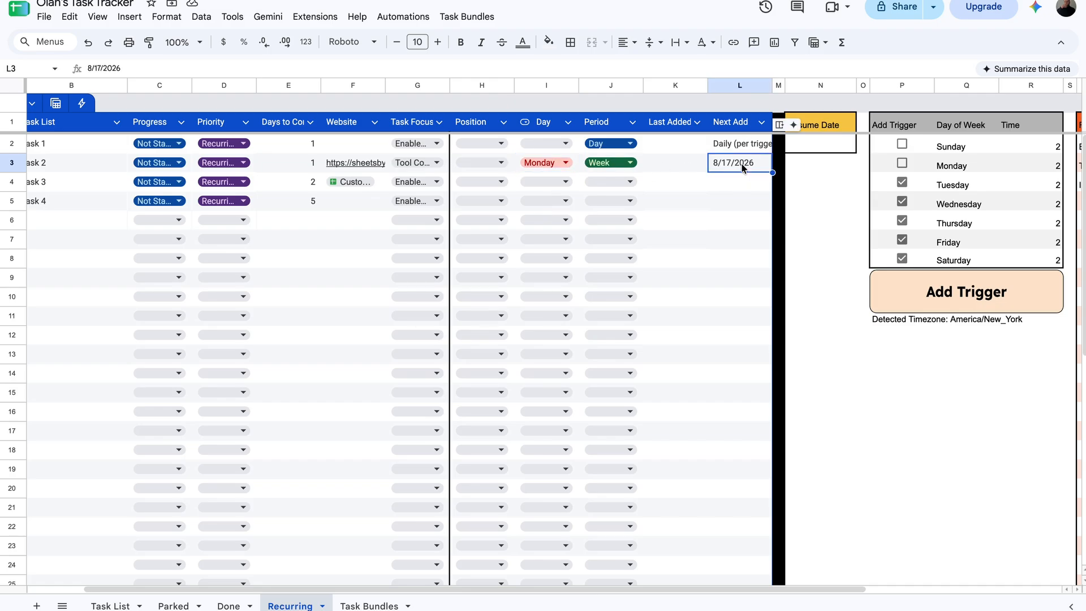
# - Schedule Task 2 monthly with Day 15 and Period Month, and check its Next Add date
pyautogui.click(569, 164)
pyautogui.scroll(-3, 545, 496)
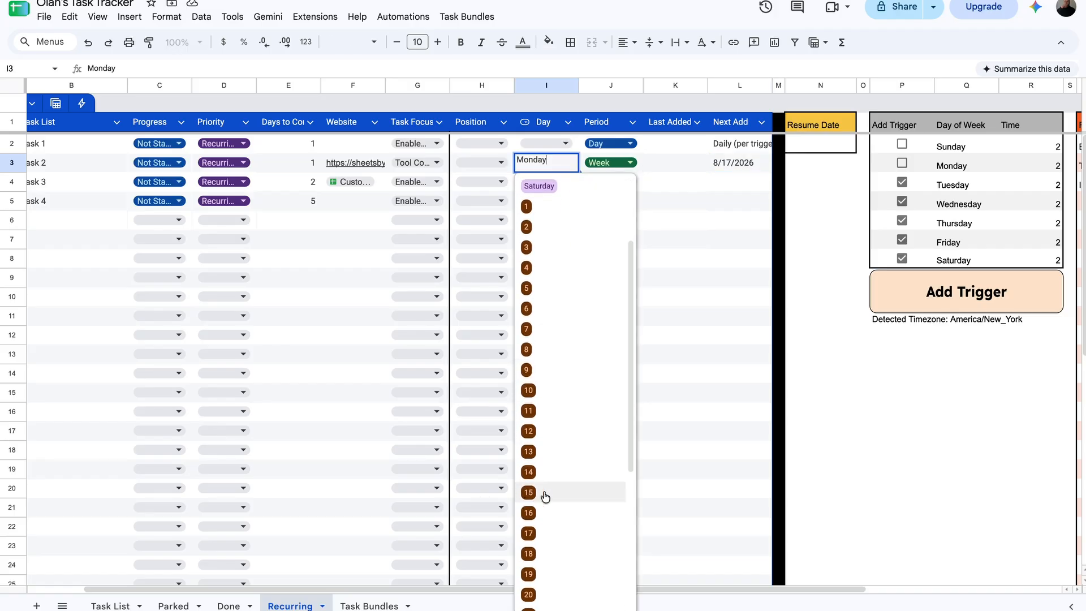
pyautogui.click(529, 493)
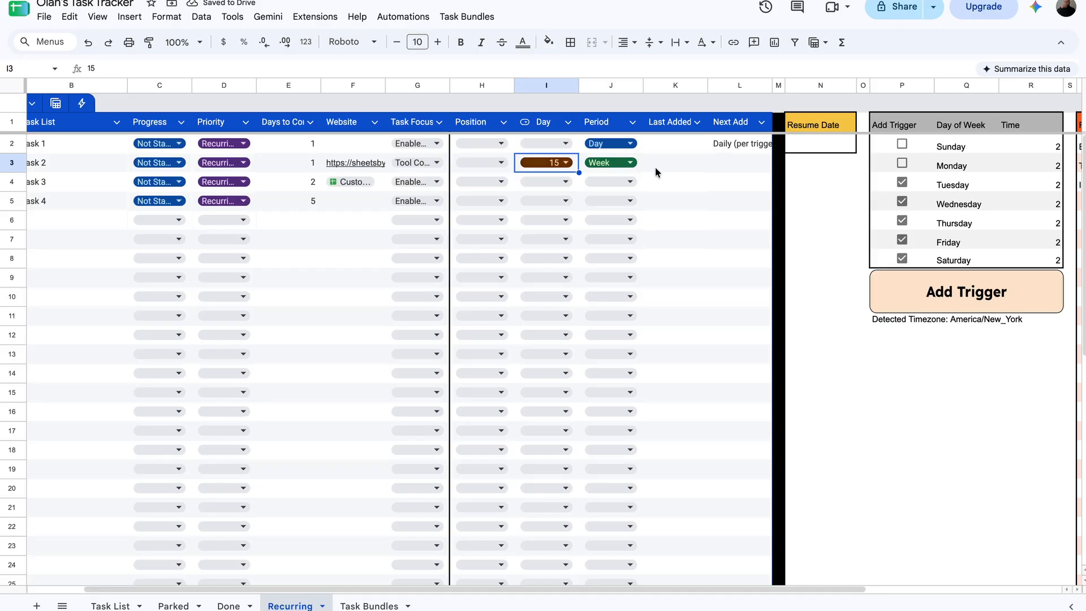
pyautogui.click(617, 163)
pyautogui.click(608, 226)
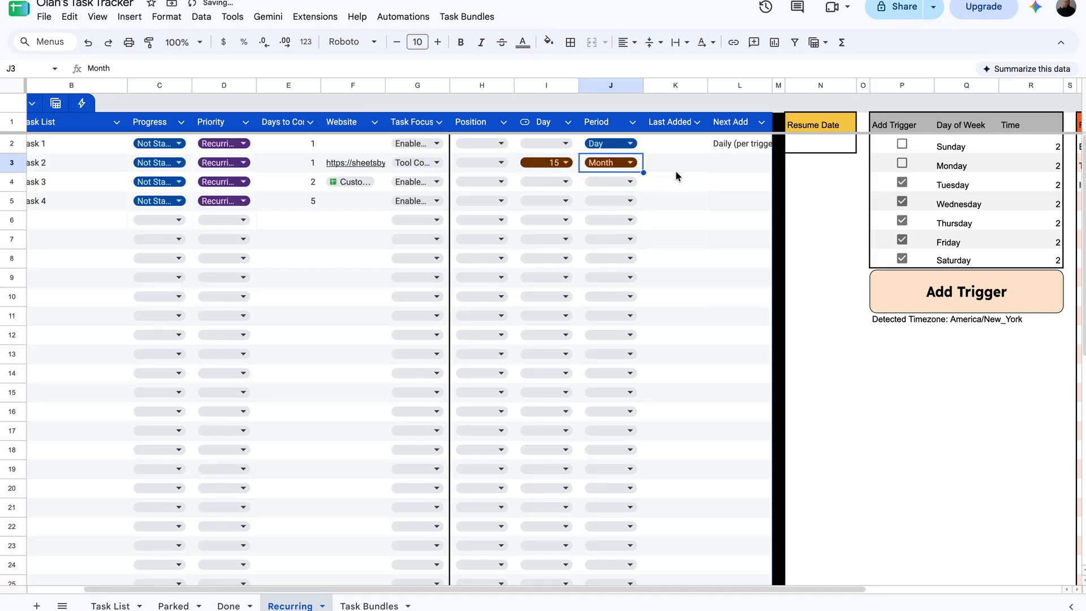
pyautogui.click(721, 164)
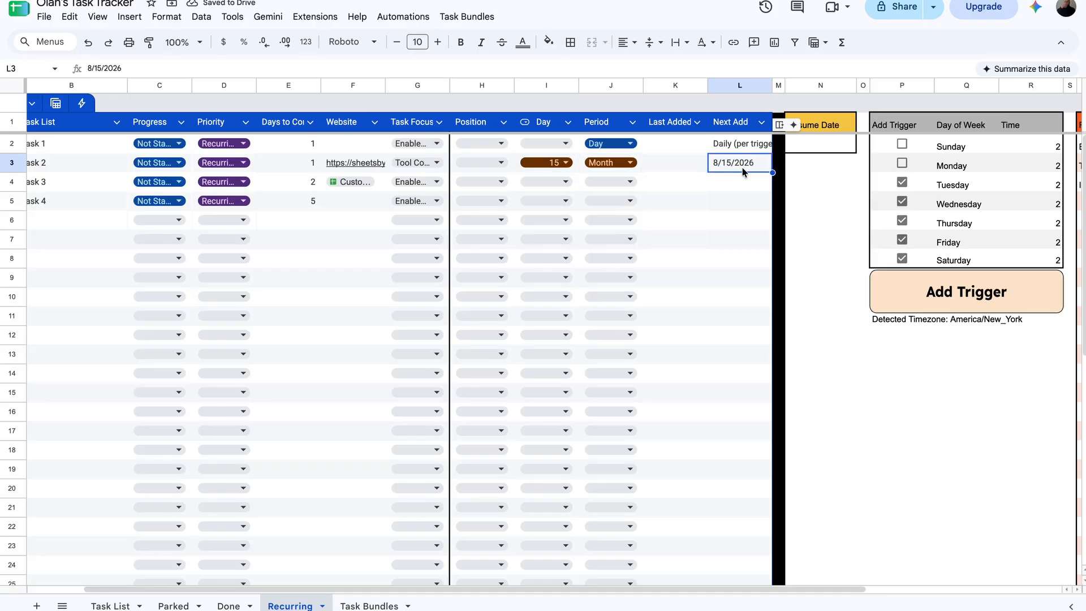
# - Set Task 2's Day to Wednesday and its Position to Third for the monthly recurrence
pyautogui.click(565, 163)
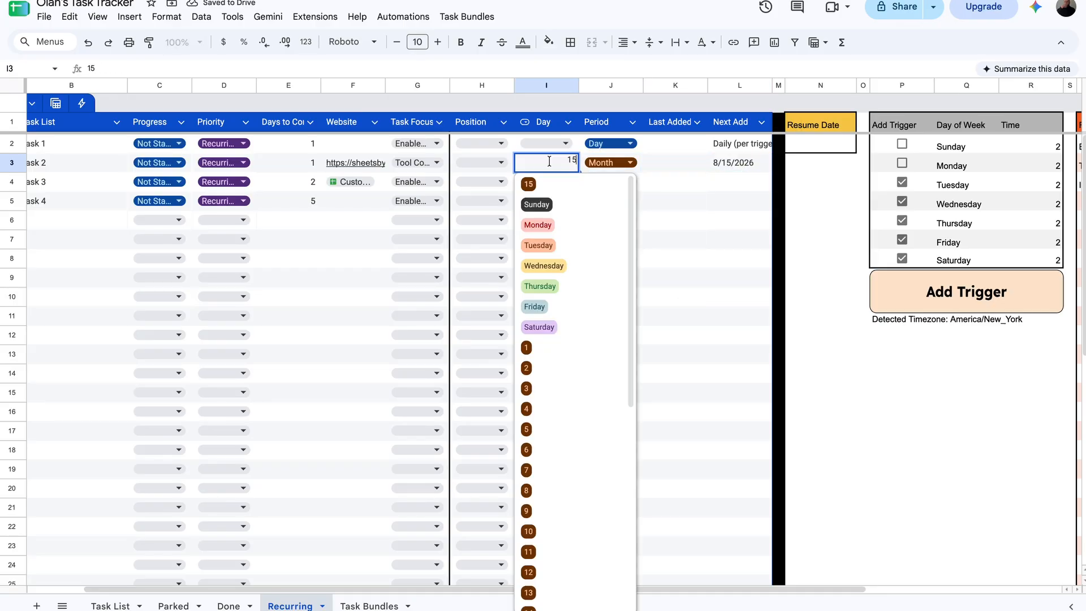
pyautogui.click(553, 268)
pyautogui.click(485, 163)
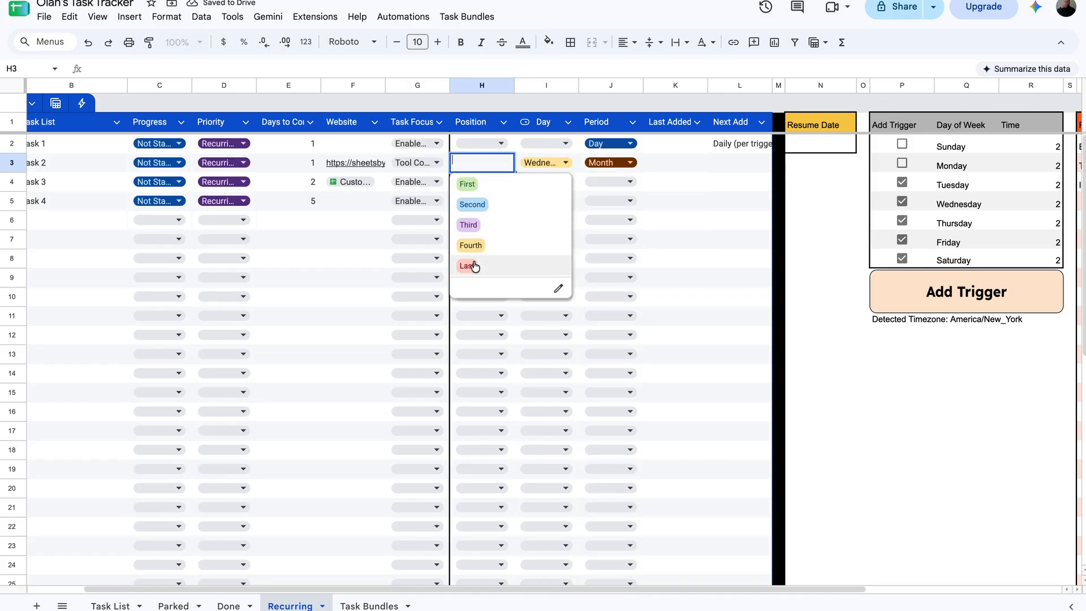
pyautogui.click(489, 229)
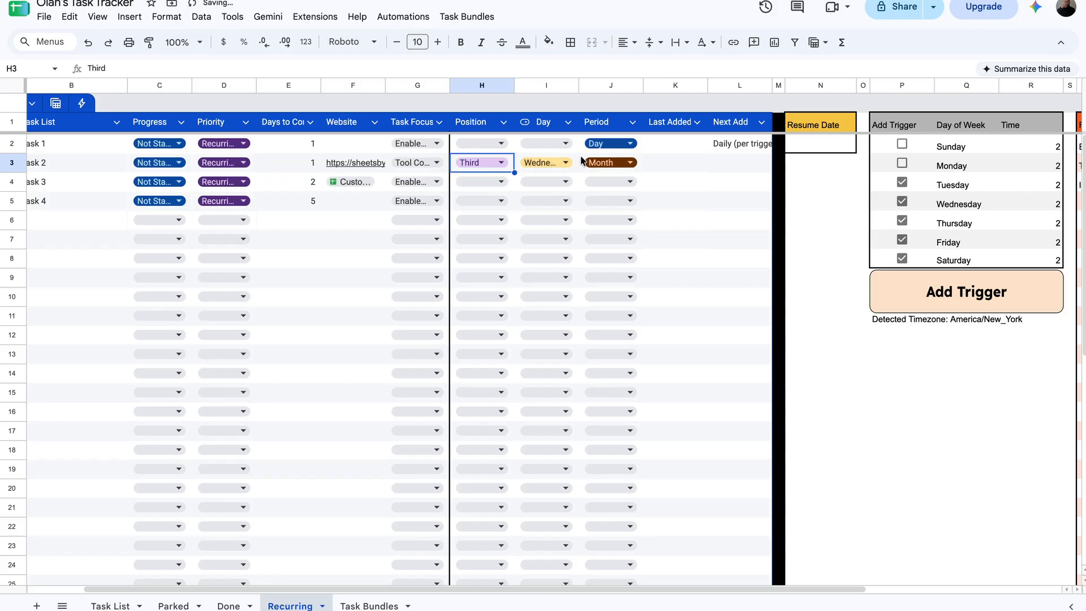
# - Check Task 2's Next Add date on the calendar for the third-Wednesday monthly recurrence
pyautogui.click(735, 164)
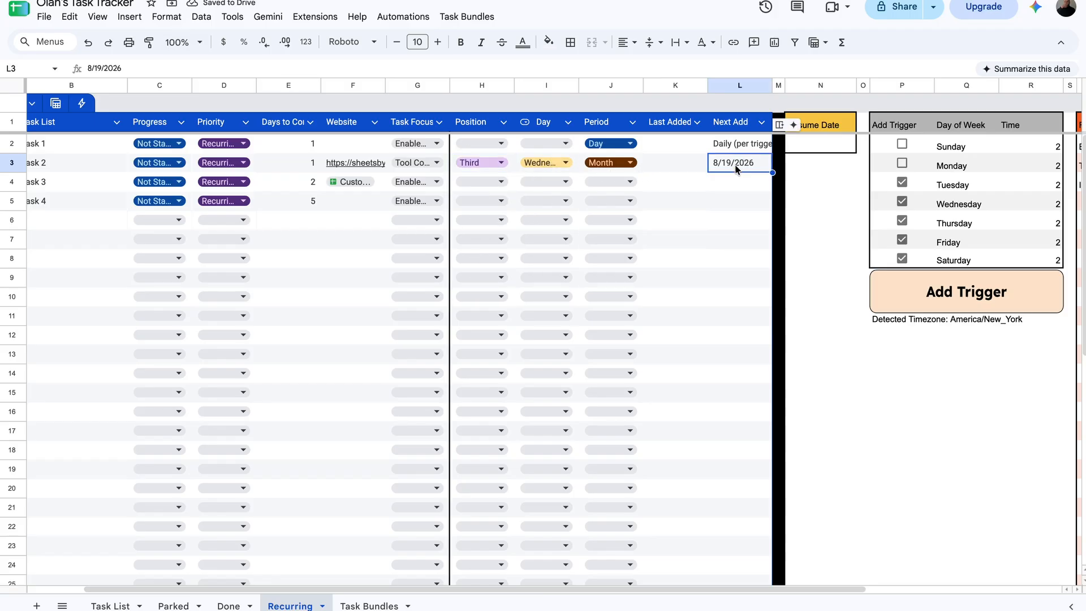
pyautogui.doubleClick(735, 167)
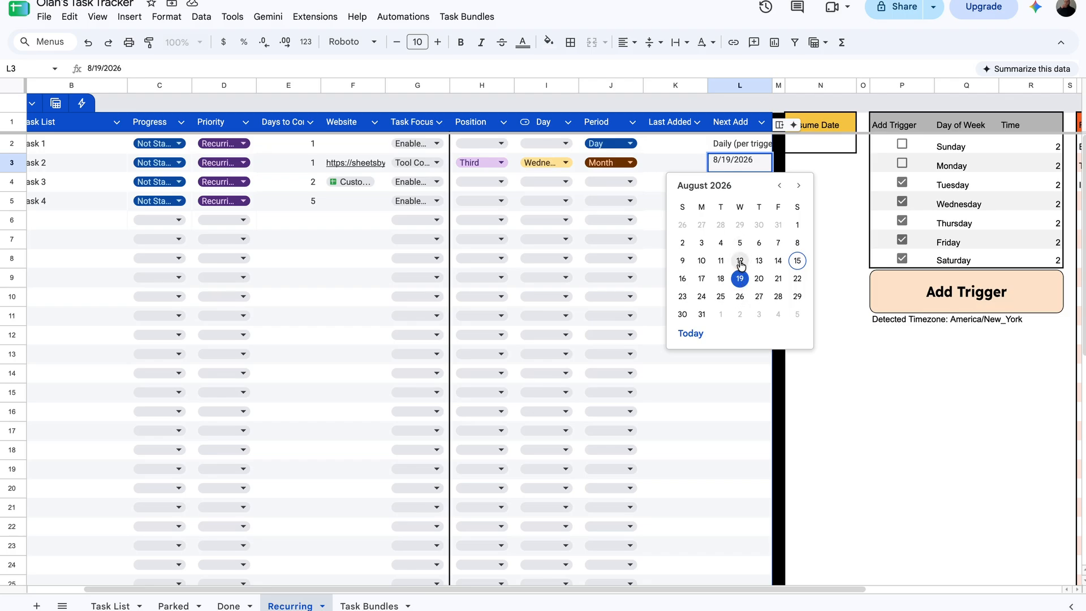
pyautogui.click(741, 280)
# - Set Task 2's Period to Quarter and its Position to Last, and check its Next Add date
pyautogui.click(612, 164)
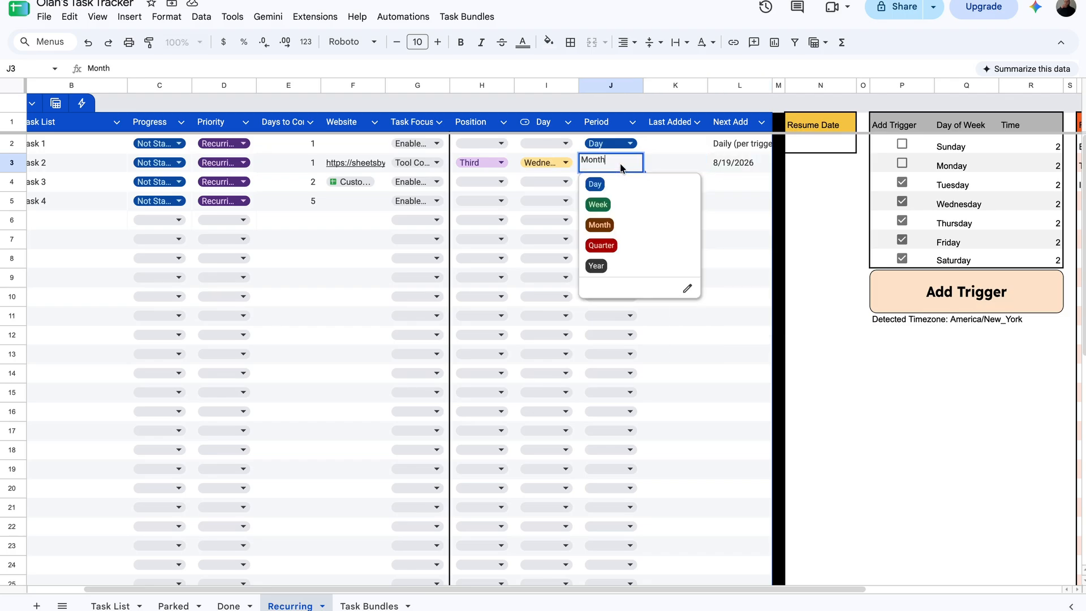
pyautogui.click(615, 246)
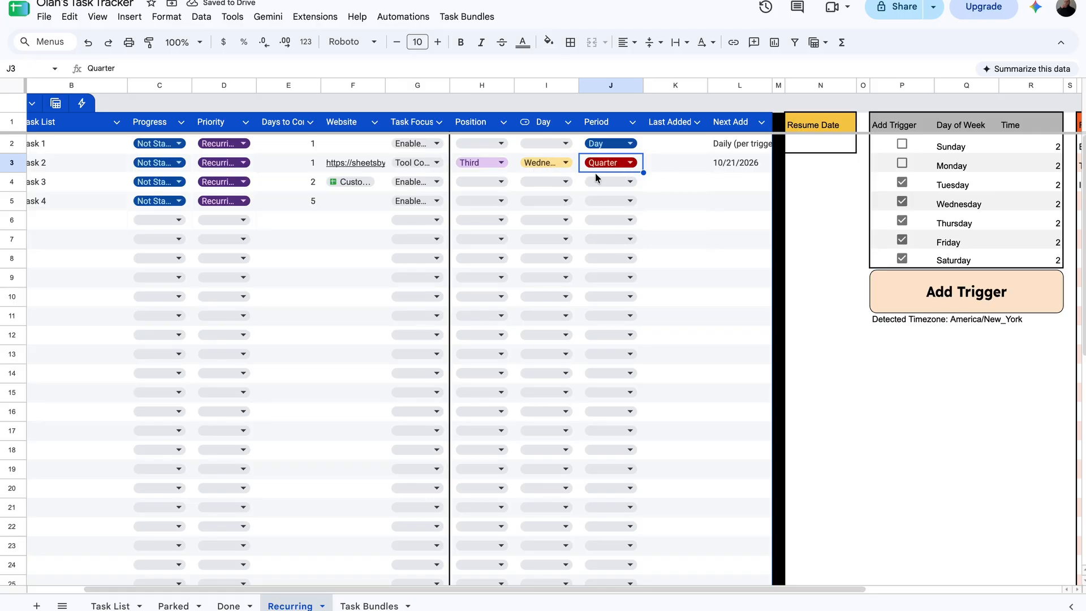
pyautogui.click(487, 162)
pyautogui.click(487, 264)
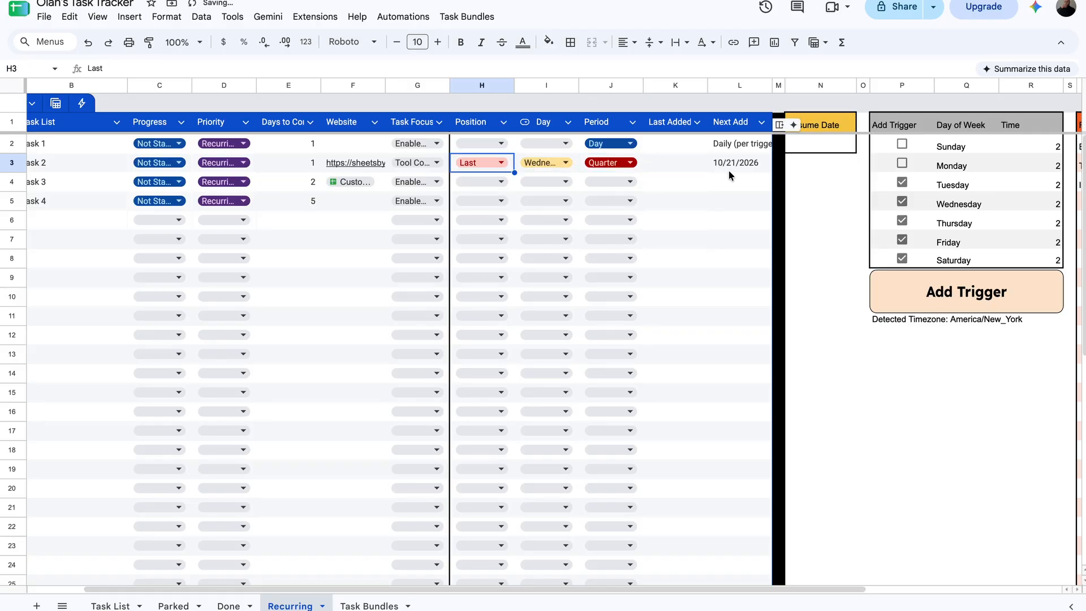
pyautogui.click(753, 168)
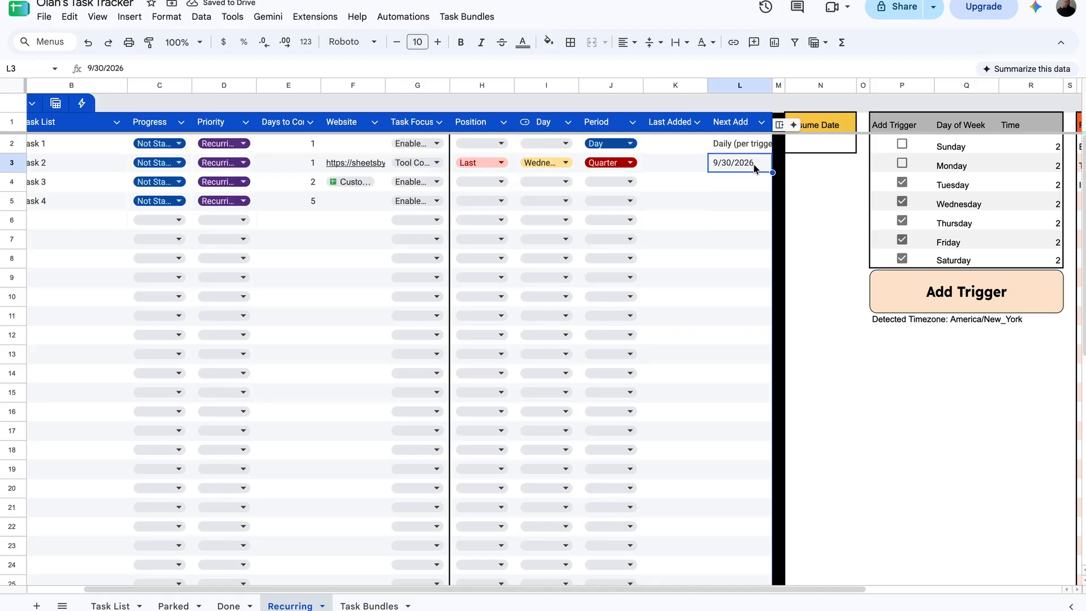
# - Set Task 2's Period to Year and check its Next Add date on the calendar
pyautogui.click(617, 164)
pyautogui.click(597, 266)
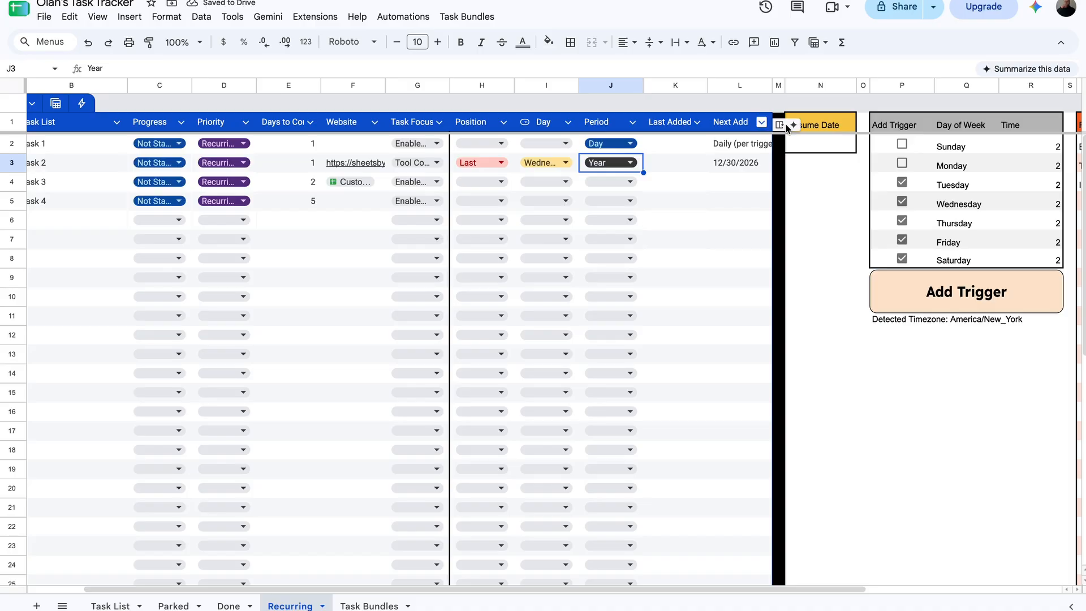
pyautogui.doubleClick(761, 164)
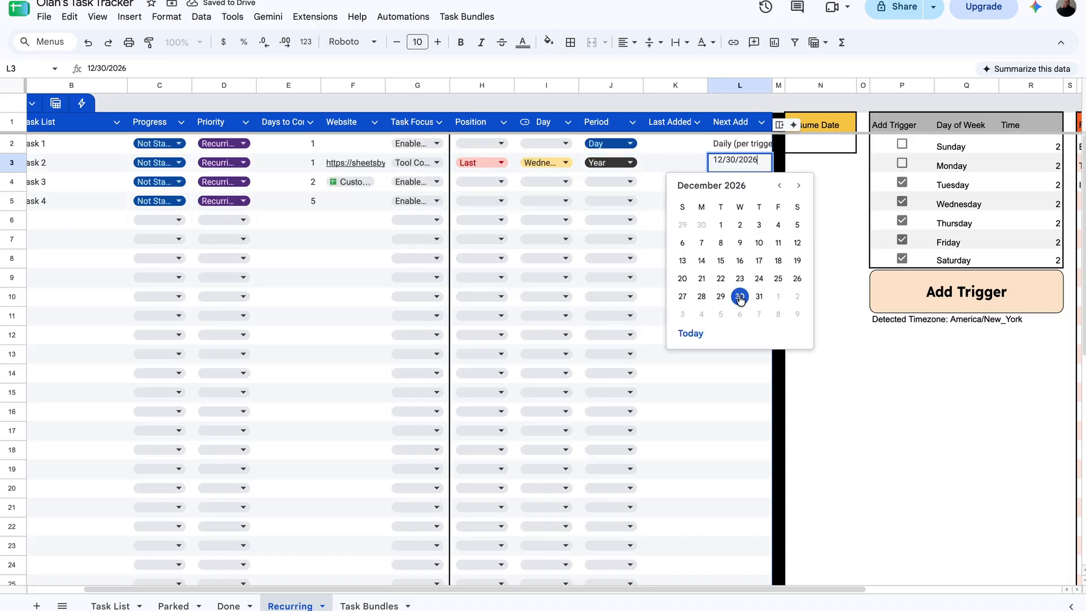
pyautogui.click(684, 162)
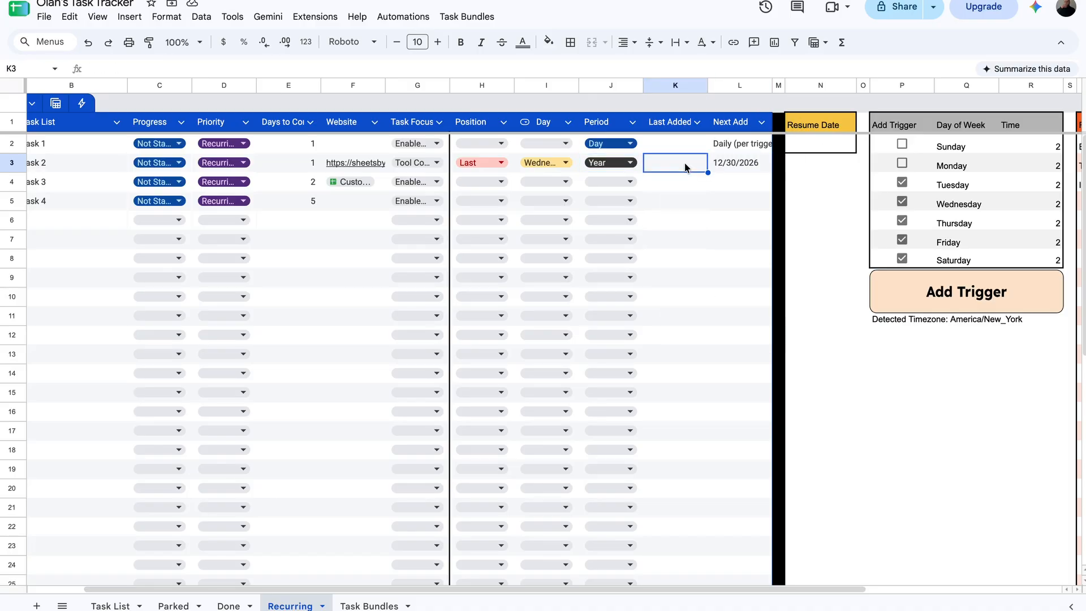
# - Schedule Task 3 weekly with Day Tuesday and Period Week
pyautogui.click(538, 182)
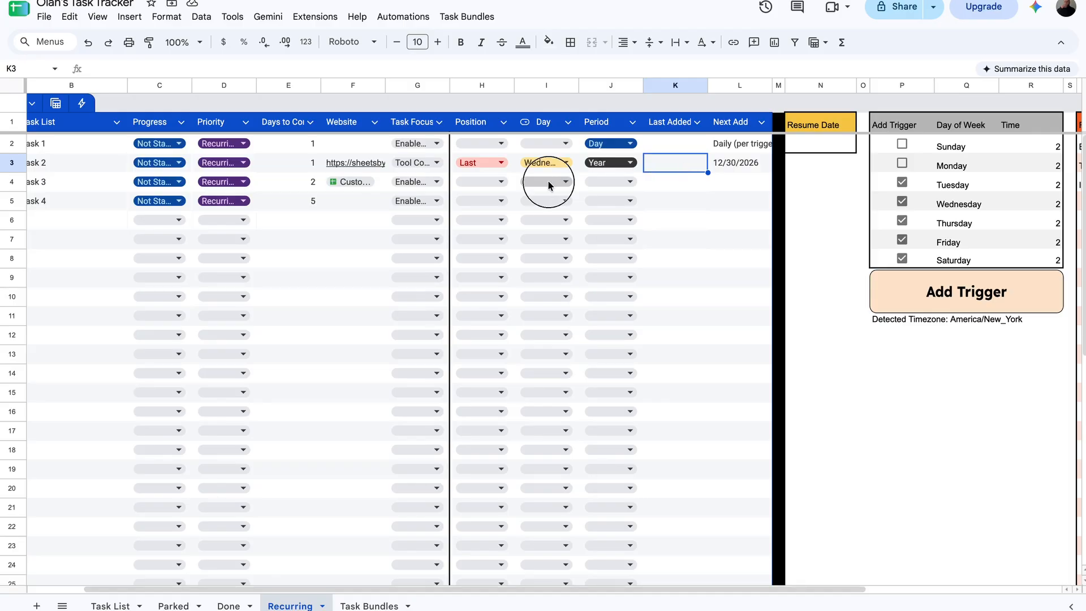
pyautogui.click(553, 242)
pyautogui.click(611, 182)
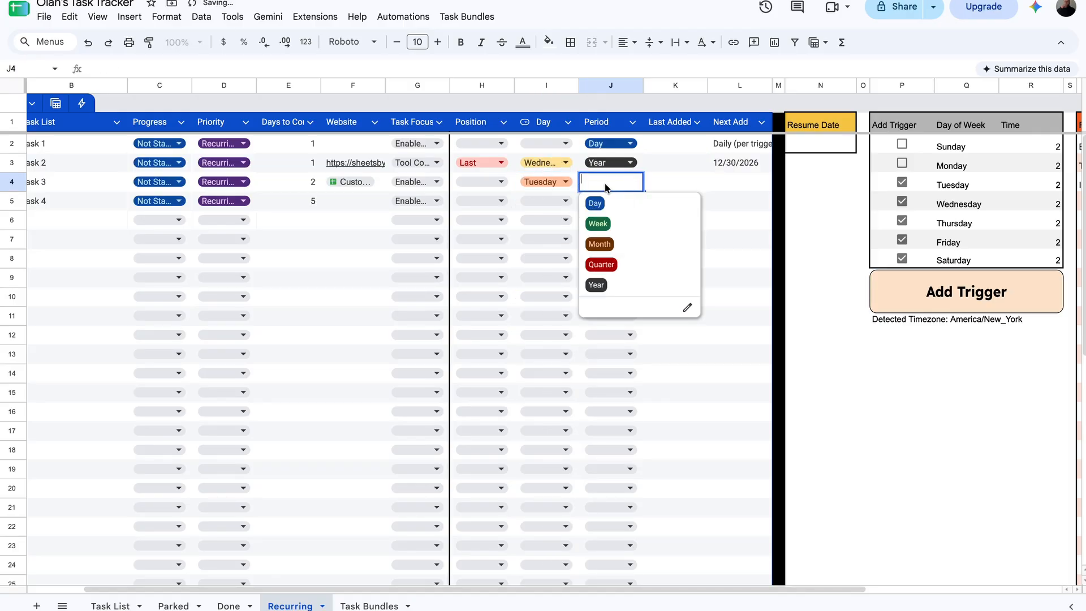
pyautogui.click(612, 228)
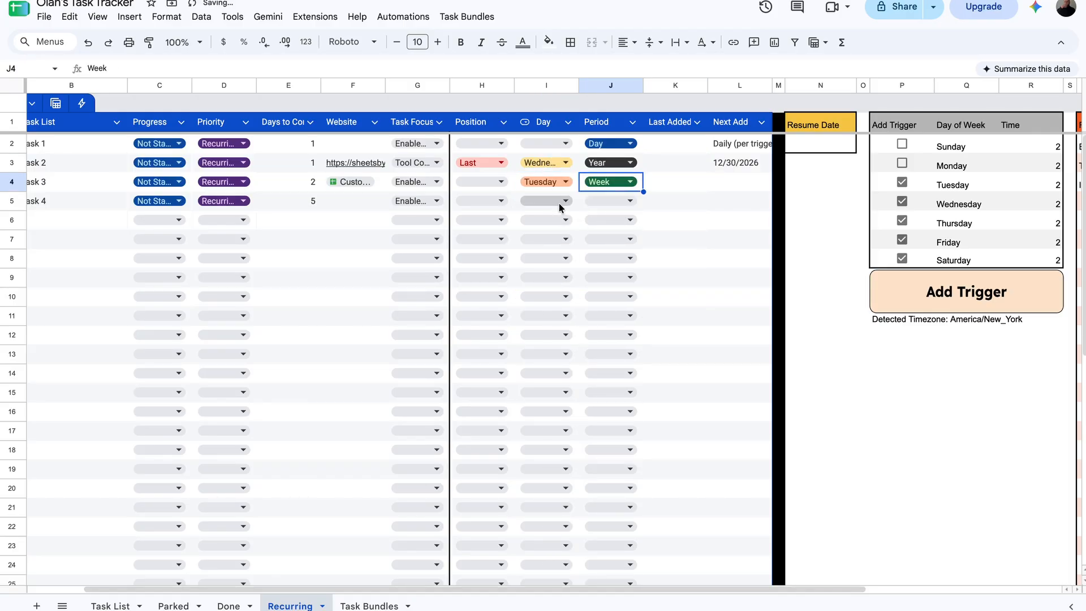
# - Schedule Task 4 with Position Third, Day Thursday and Period Month, and check its Next Add date
pyautogui.click(558, 203)
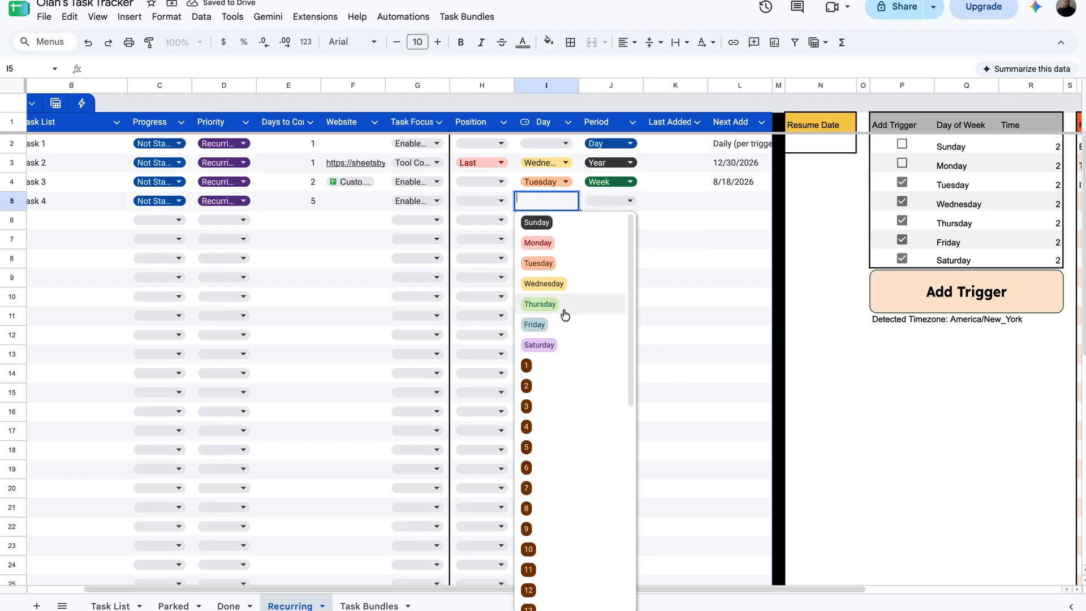
pyautogui.click(540, 304)
pyautogui.click(481, 201)
pyautogui.click(478, 263)
pyautogui.click(606, 201)
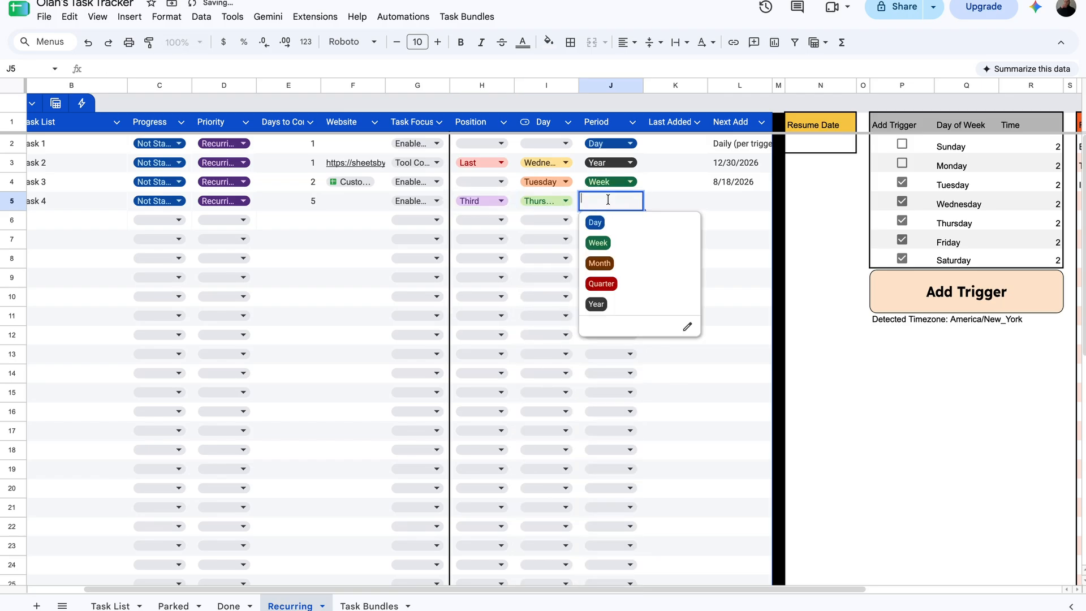
pyautogui.click(600, 262)
pyautogui.click(699, 204)
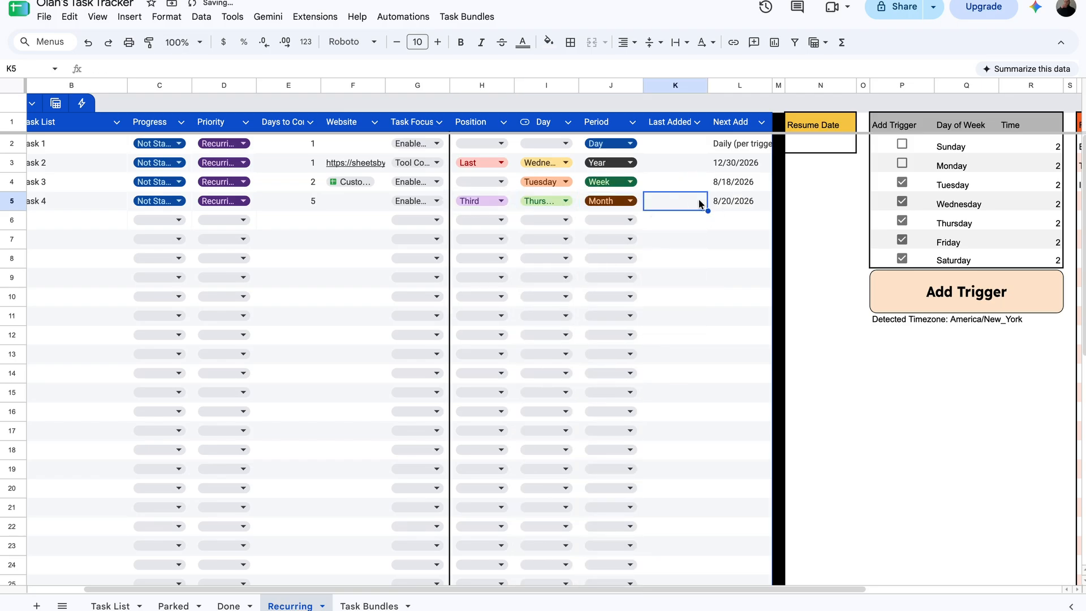
pyautogui.click(717, 202)
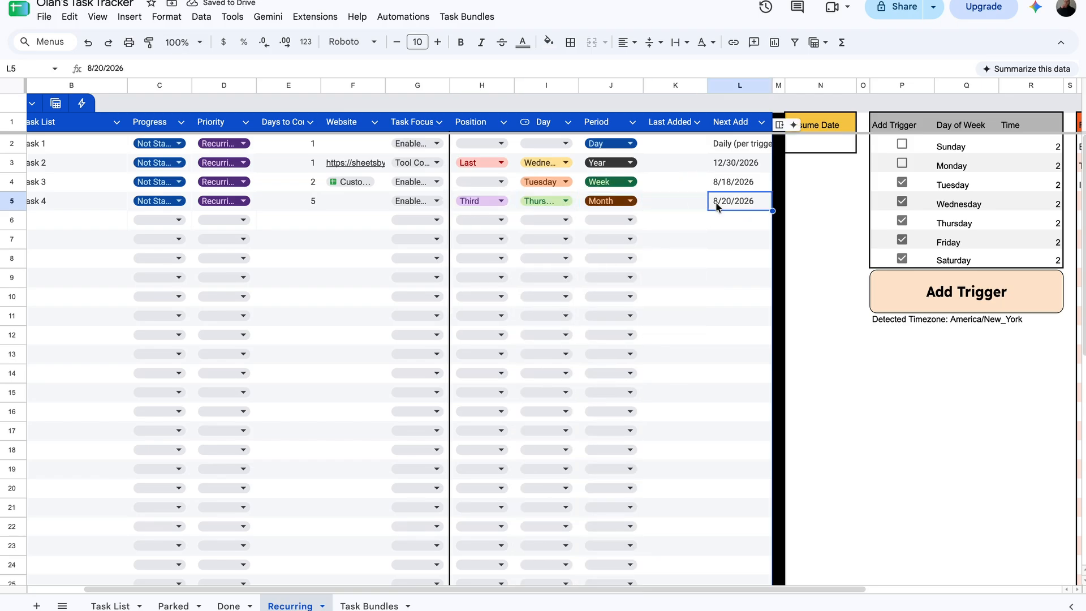
# - Review the Next Add entries of all four tasks against the weekdays in the trigger schedule
pyautogui.click(738, 160)
pyautogui.click(734, 179)
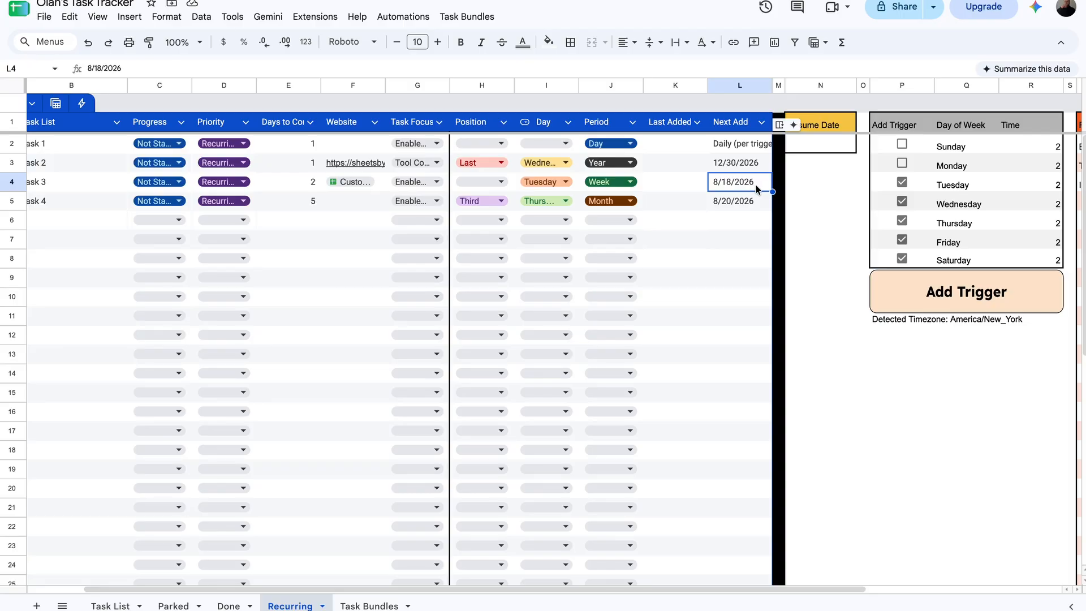
pyautogui.click(755, 144)
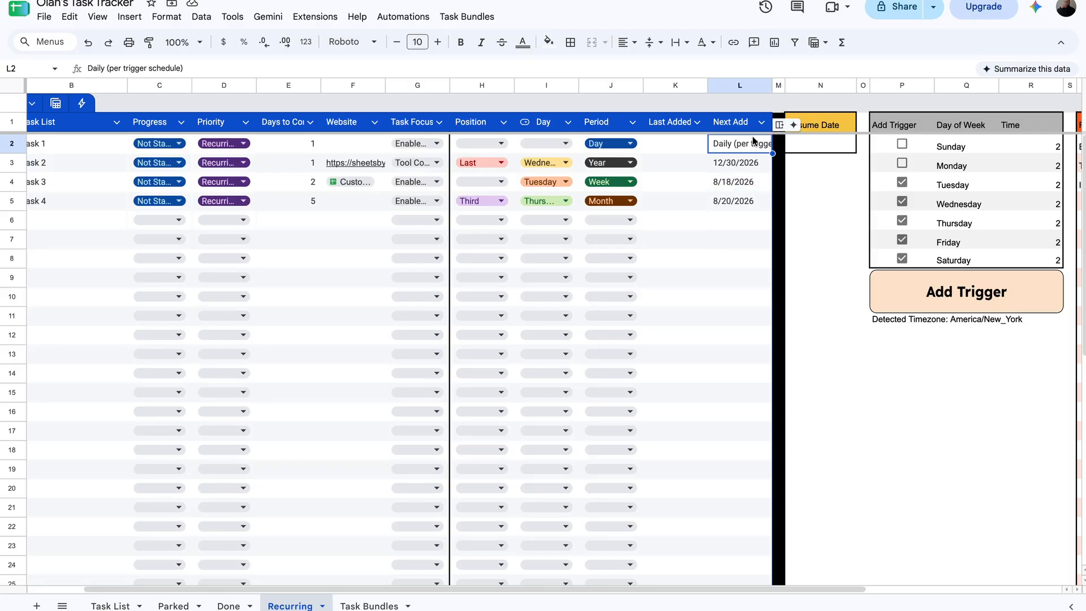
pyautogui.click(948, 188)
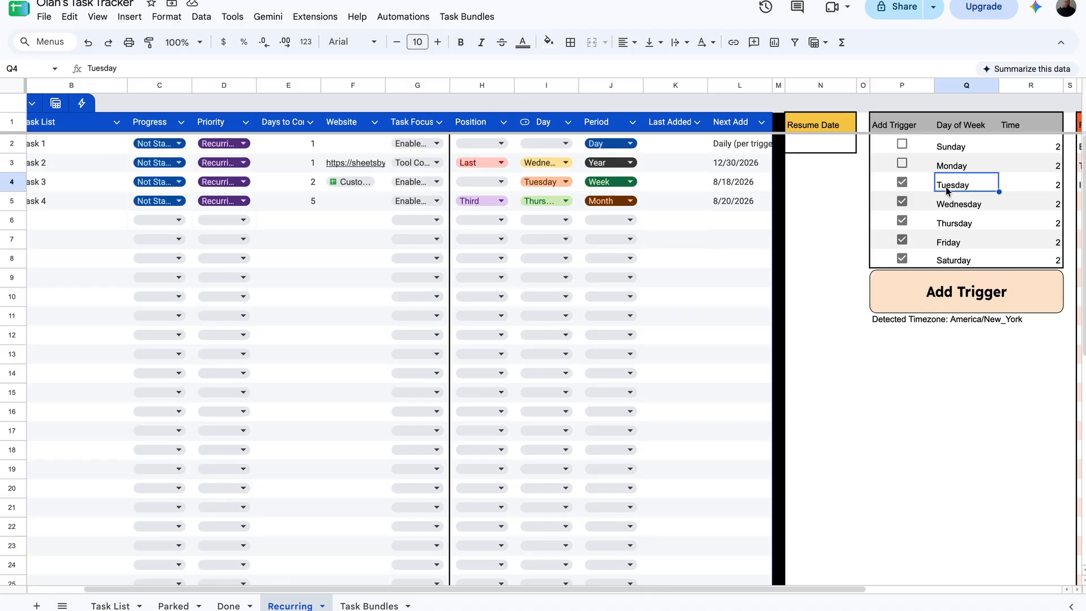
pyautogui.click(717, 183)
pyautogui.click(724, 202)
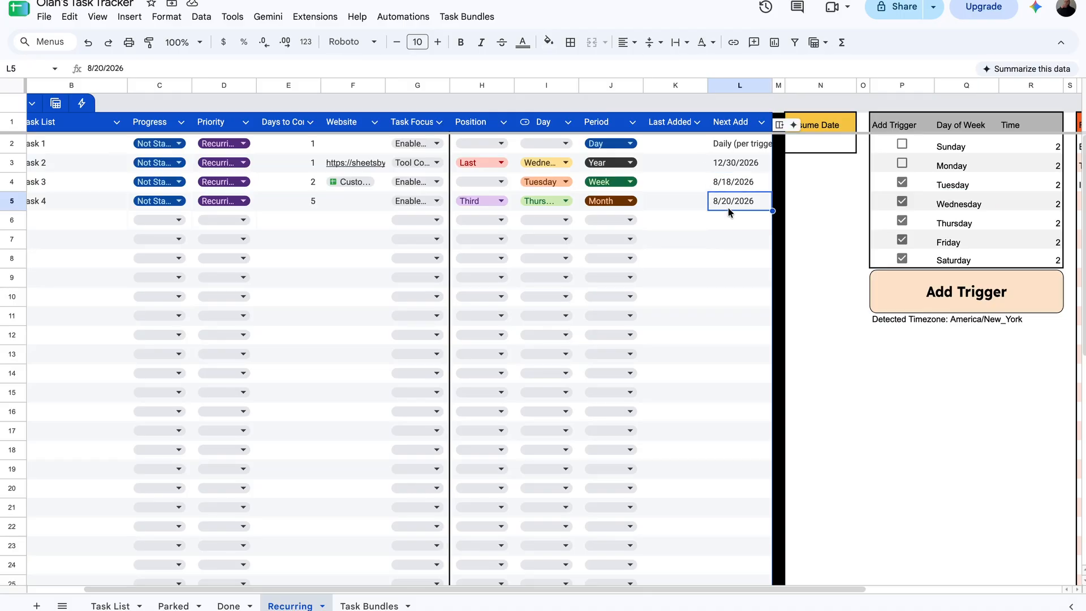
pyautogui.click(738, 169)
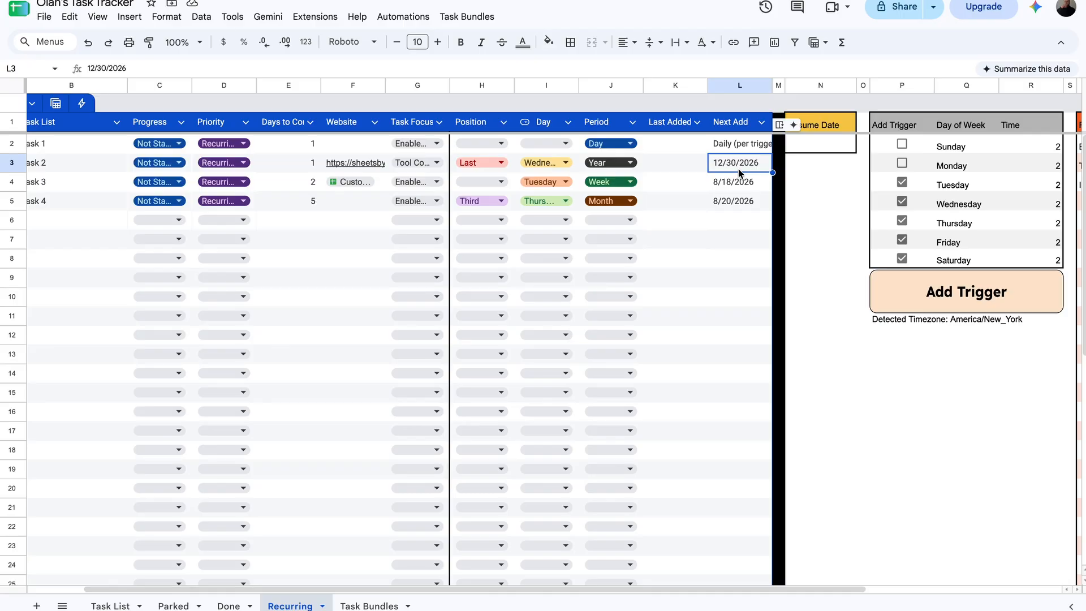
# - Set the Resume Date to August 31, 2026 using the date picker
pyautogui.doubleClick(817, 144)
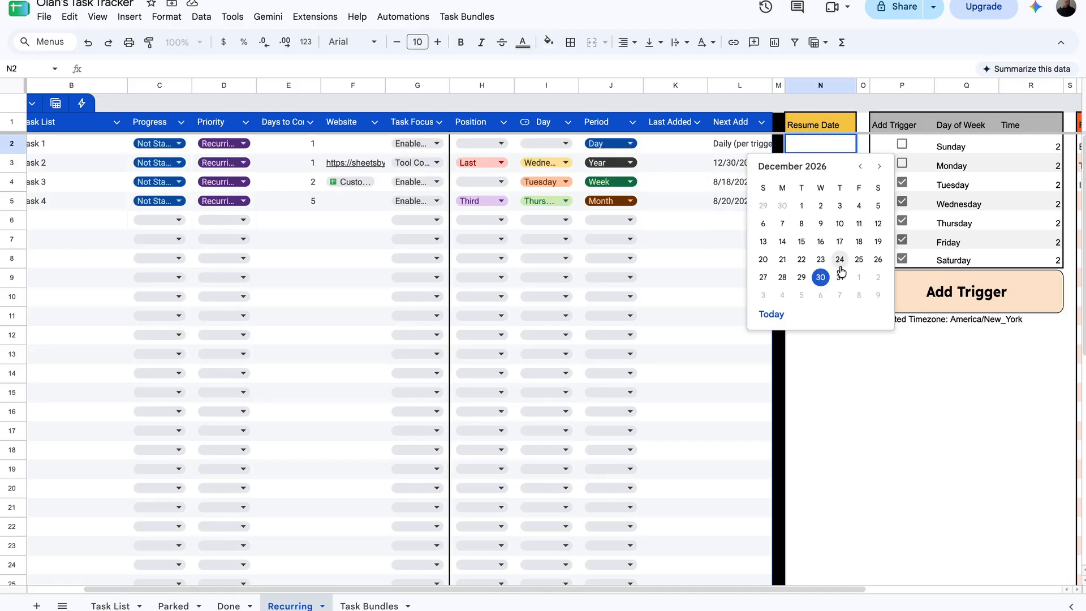
pyautogui.click(861, 167)
pyautogui.click(860, 167)
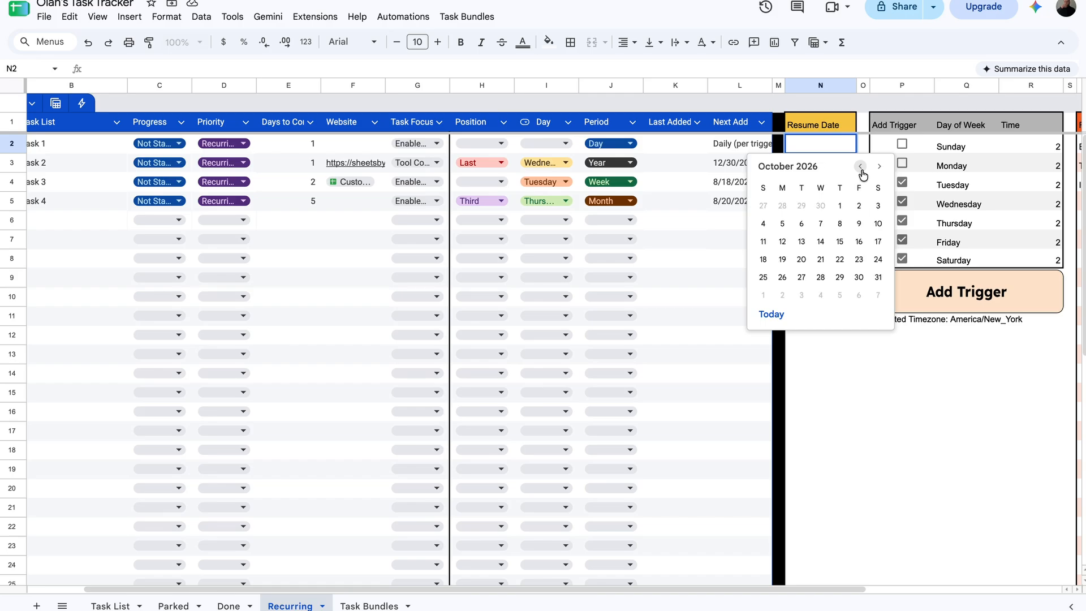
pyautogui.click(861, 168)
pyautogui.click(861, 167)
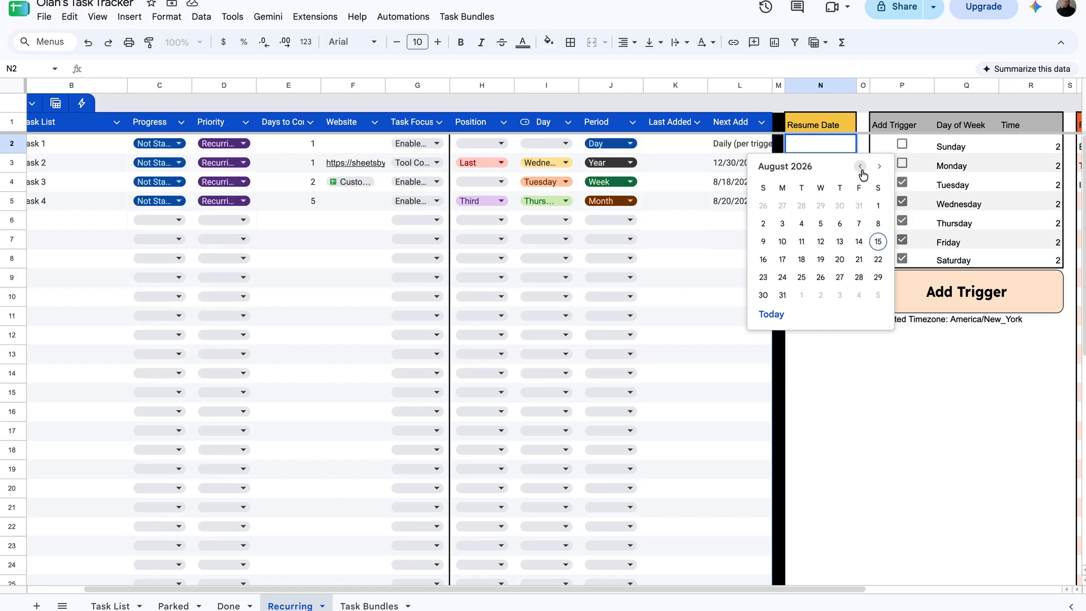
pyautogui.click(782, 294)
pyautogui.click(832, 202)
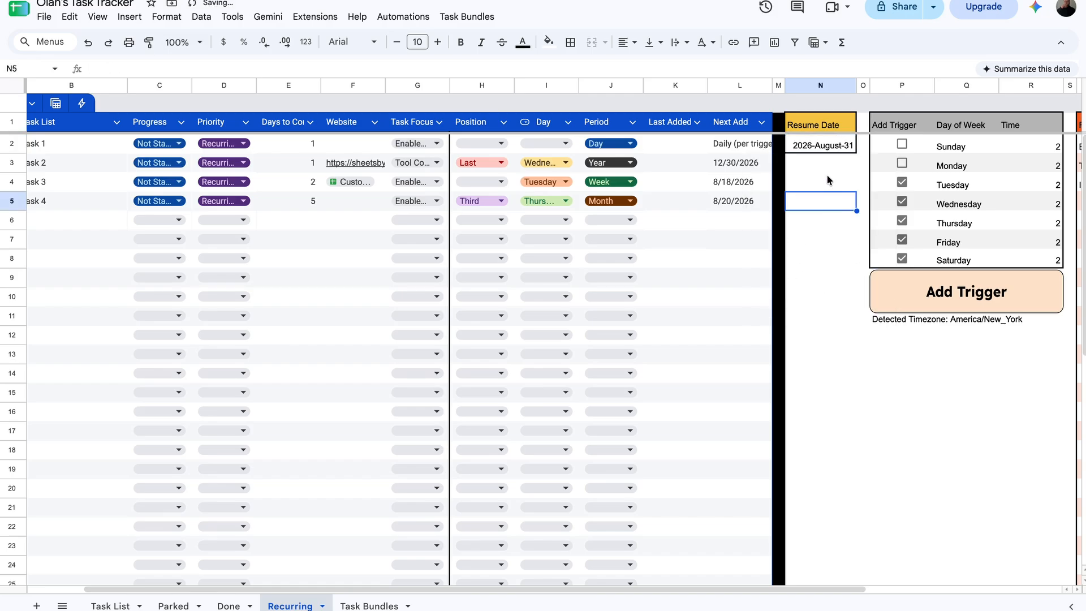
# - Reopen the Resume Date calendar and reselect August 31, 2026
pyautogui.click(828, 180)
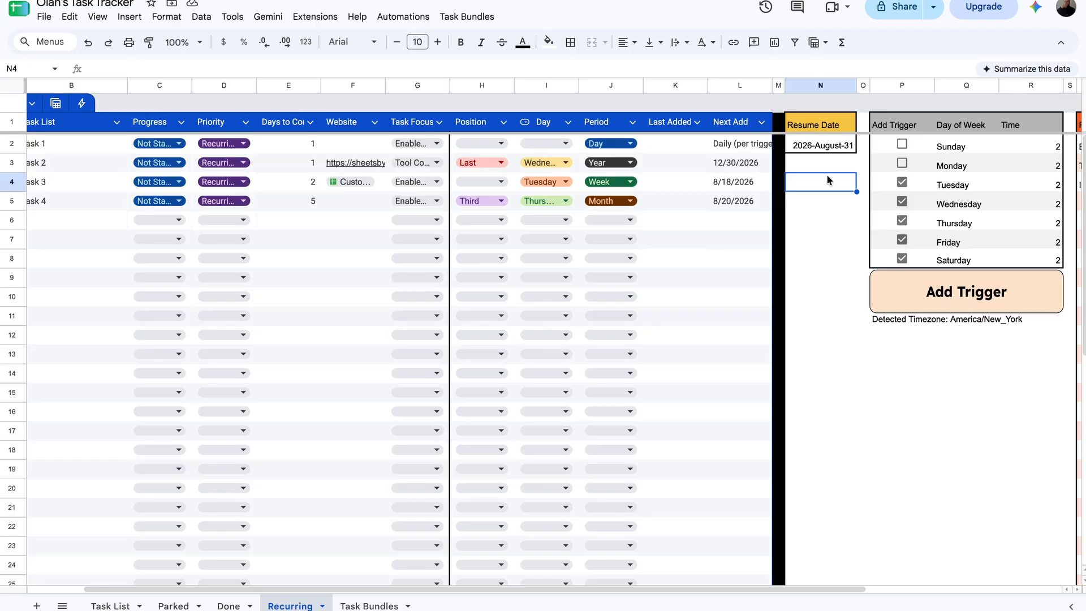
pyautogui.click(836, 150)
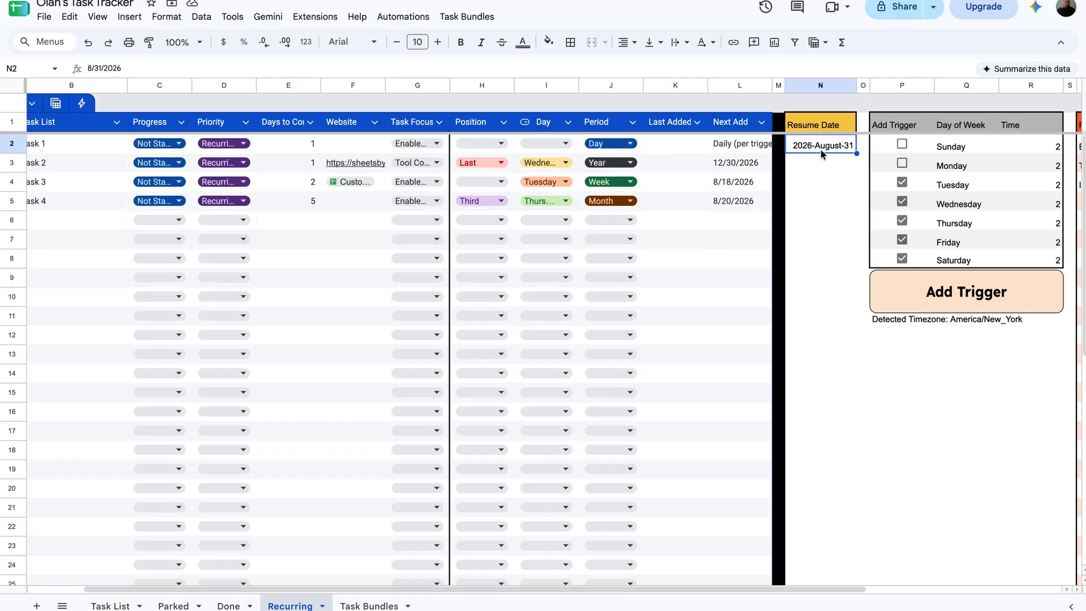
pyautogui.doubleClick(820, 150)
pyautogui.click(782, 295)
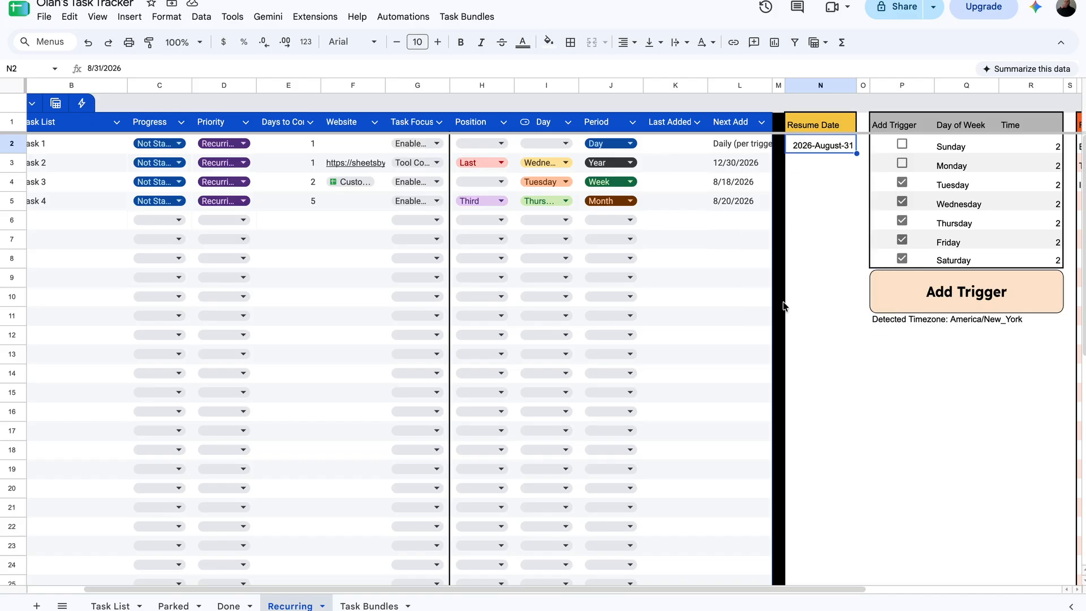
pyautogui.click(825, 203)
pyautogui.click(826, 160)
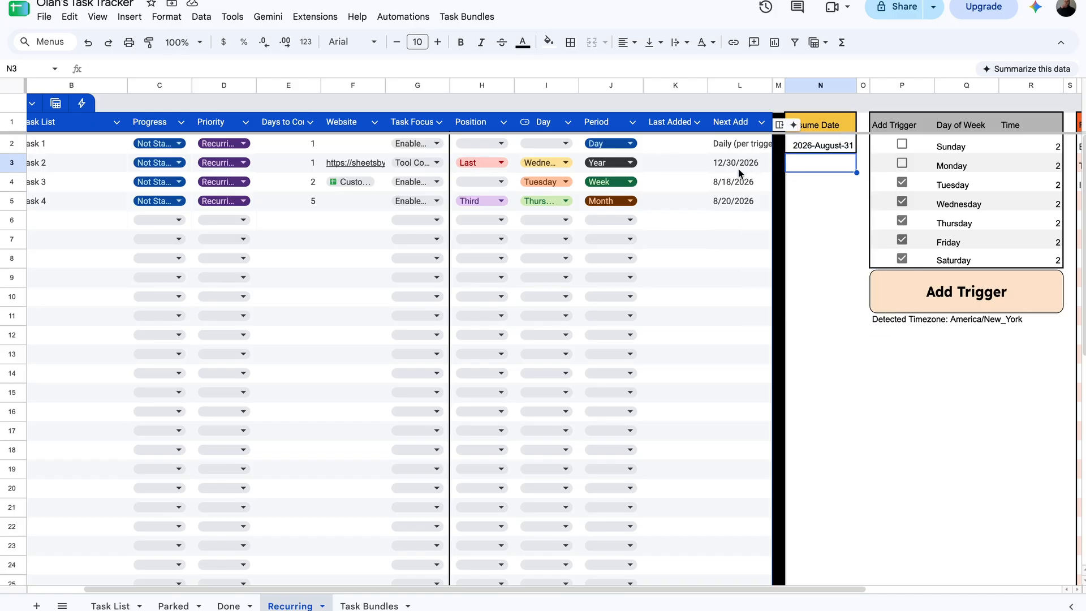
# - Compare the Next Add dates of Tasks 4 and 2 with the Resume Date, and examine the Last Added column
pyautogui.click(725, 201)
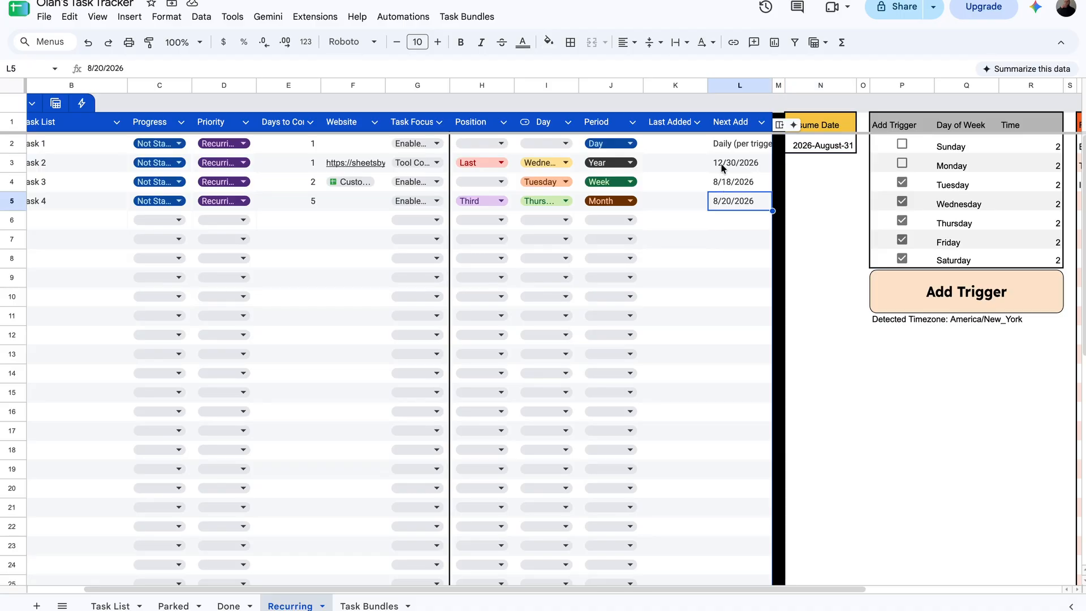
pyautogui.click(722, 168)
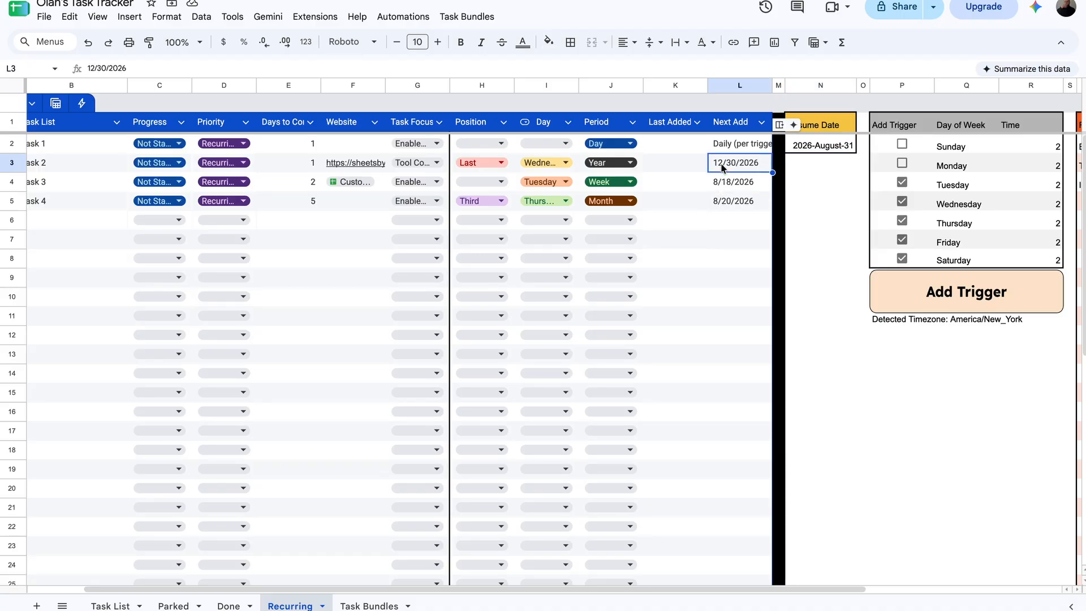
pyautogui.click(683, 147)
pyautogui.click(681, 170)
pyautogui.click(680, 189)
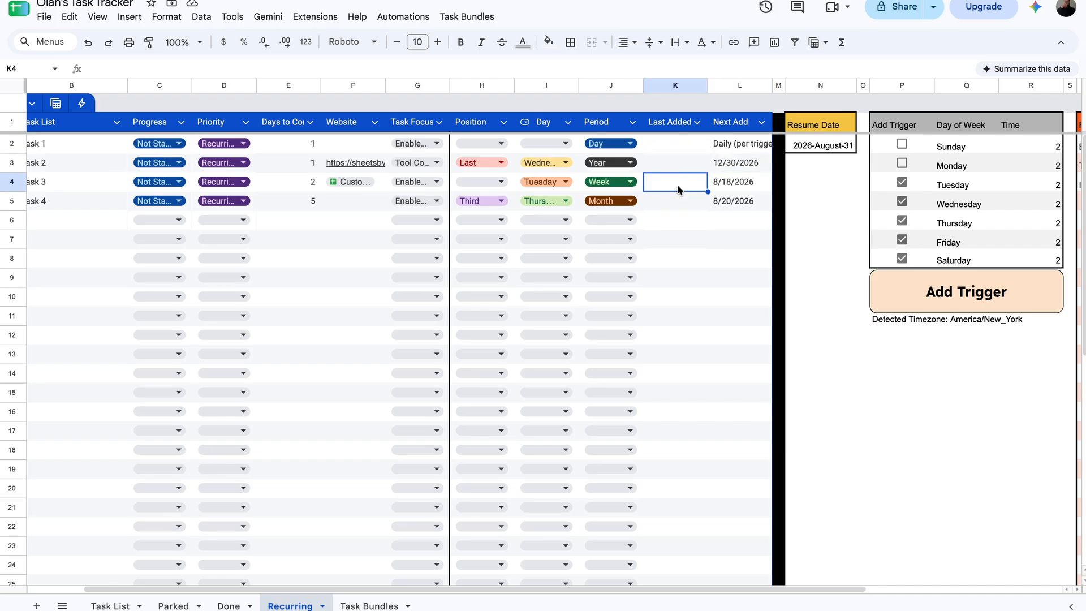
# - Run the Add Recurring automation while the Resume Date is in place
pyautogui.click(823, 148)
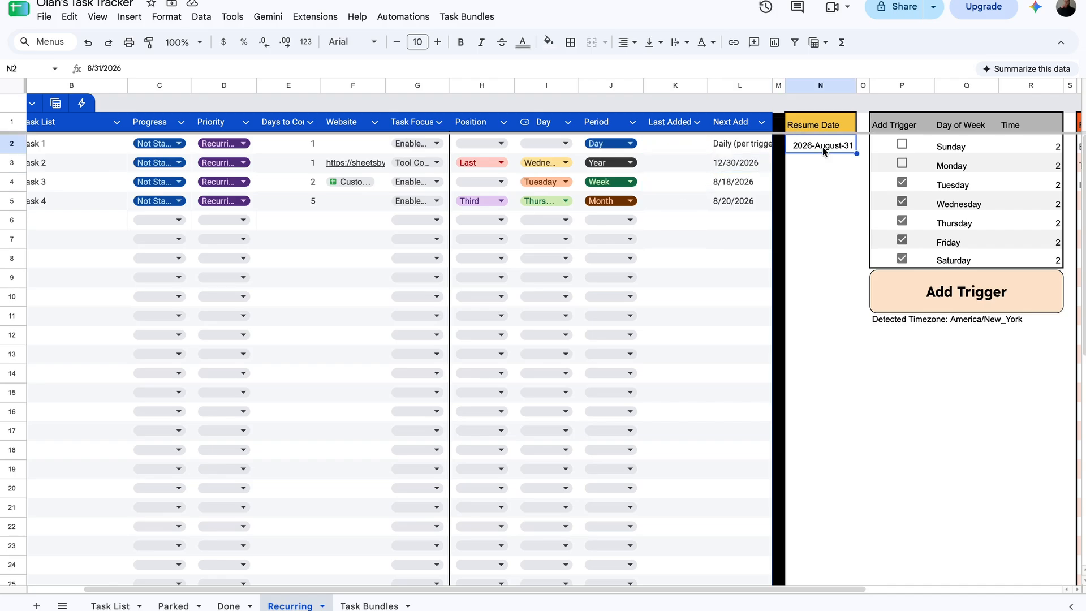
pyautogui.click(414, 17)
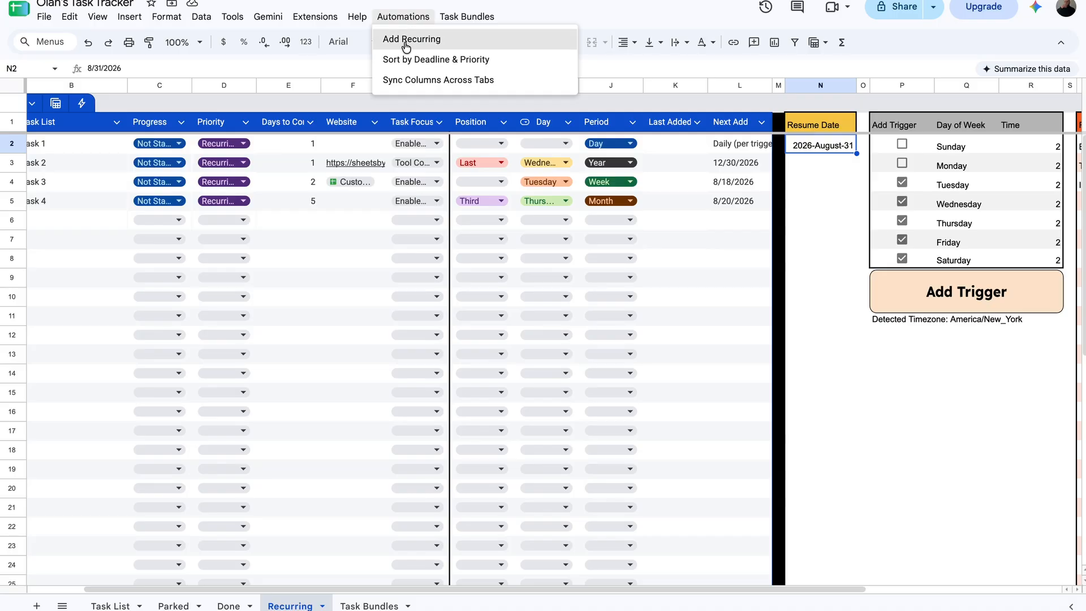
pyautogui.click(405, 40)
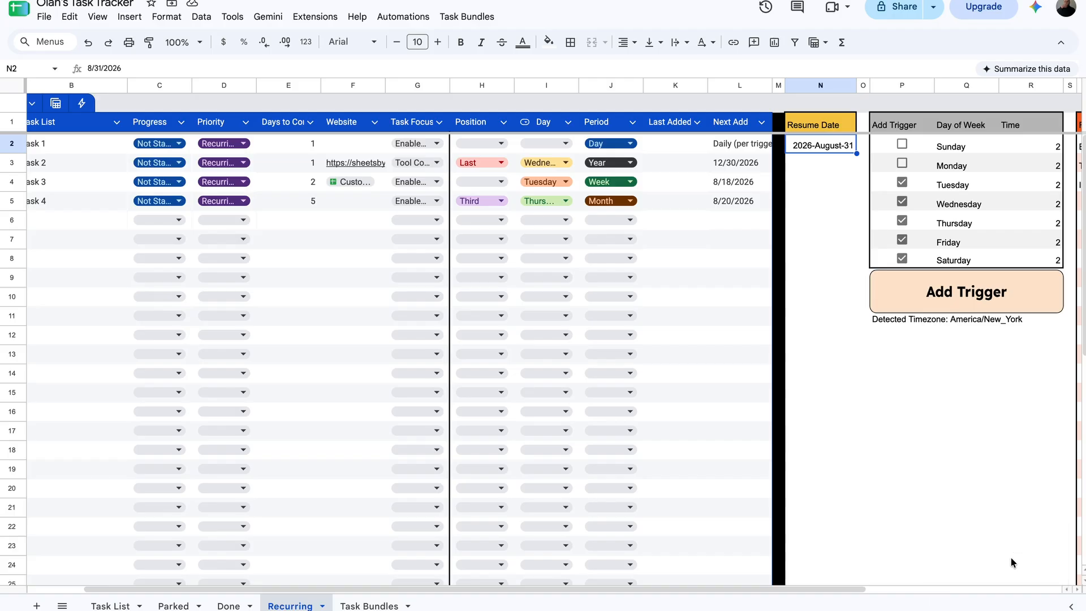
# - Set the Resume Date to August 14, 2026, and run the Add Recurring automation for the Task List
pyautogui.click(804, 346)
pyautogui.click(829, 149)
pyautogui.doubleClick(829, 148)
pyautogui.press('Escape')
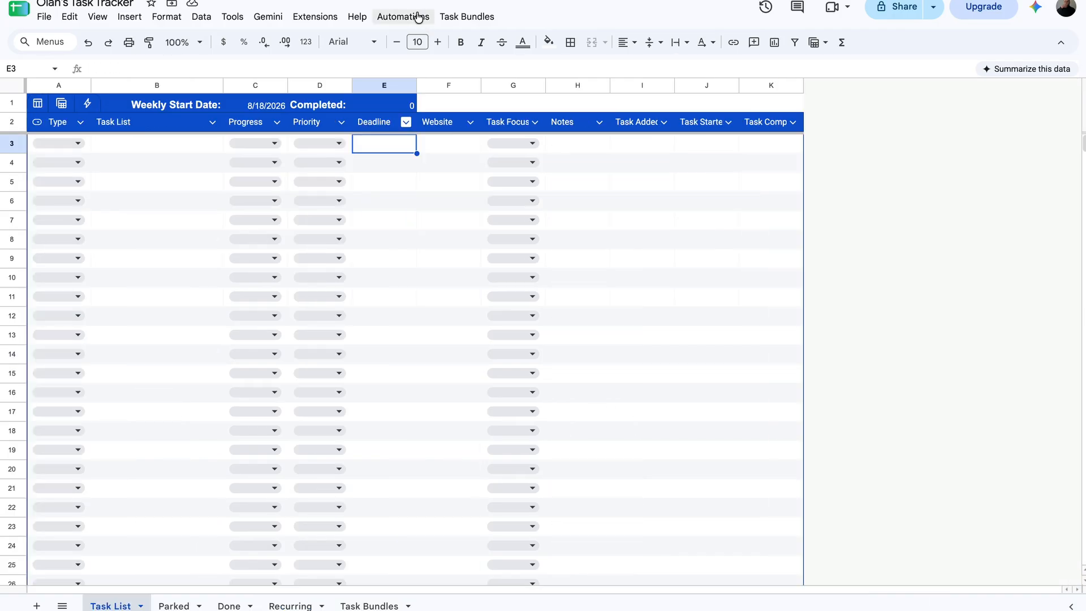
pyautogui.click(417, 17)
pyautogui.click(417, 37)
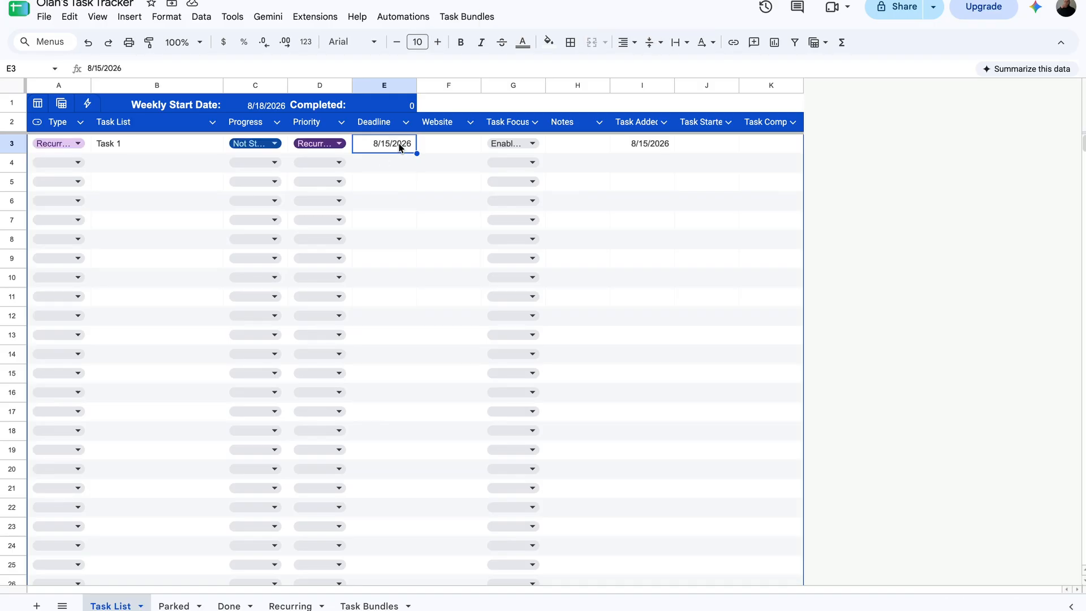
# - Examine the Last Added and Next Add cells of Tasks 1 to 4 on the Recurring sheet
pyautogui.click(285, 605)
pyautogui.click(967, 260)
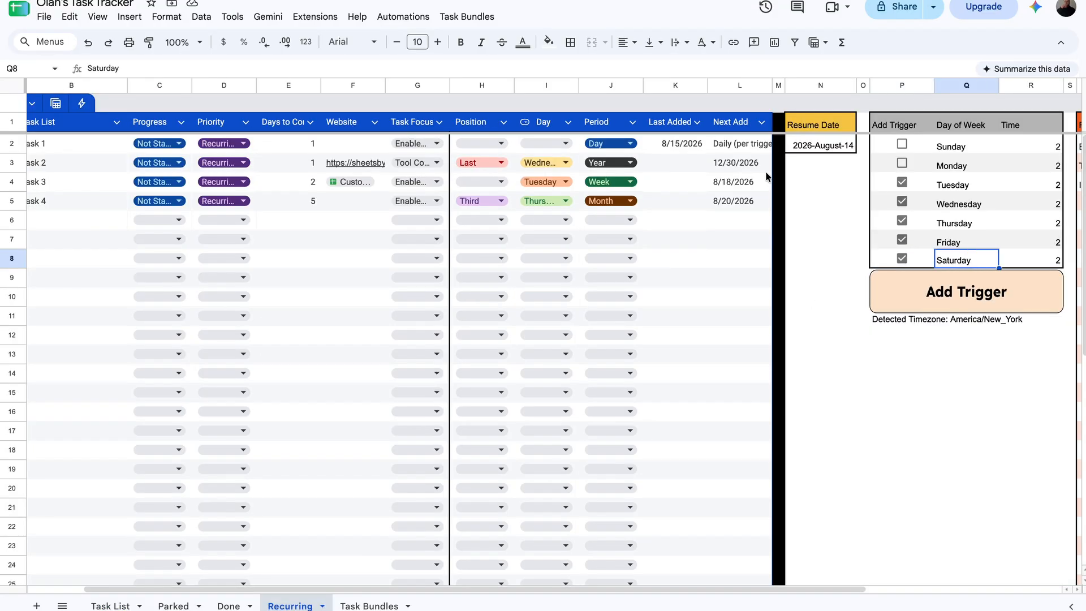
pyautogui.click(718, 148)
pyautogui.click(674, 148)
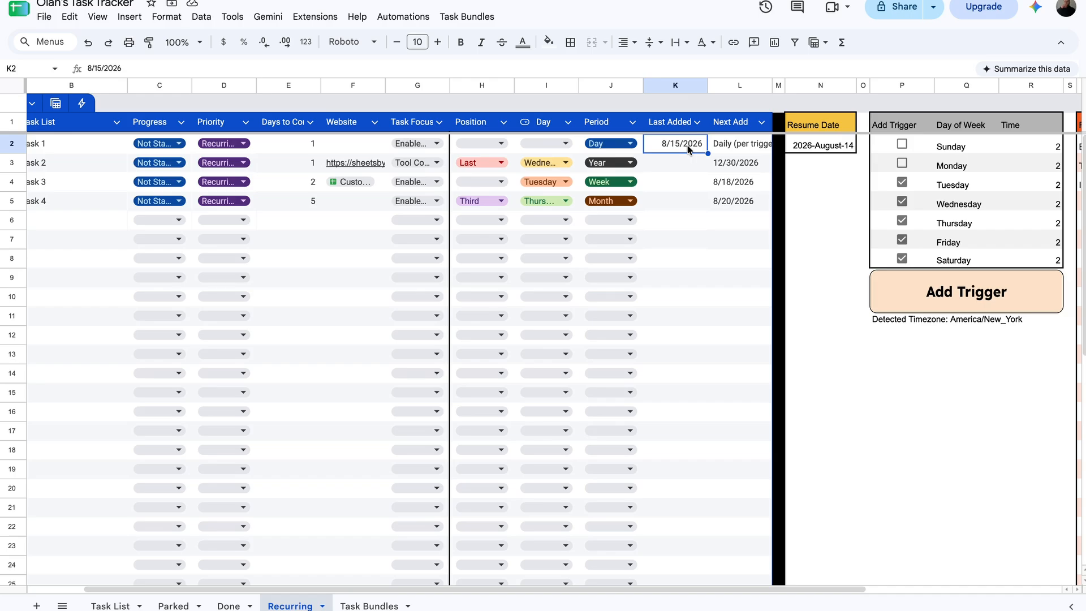
pyautogui.click(674, 162)
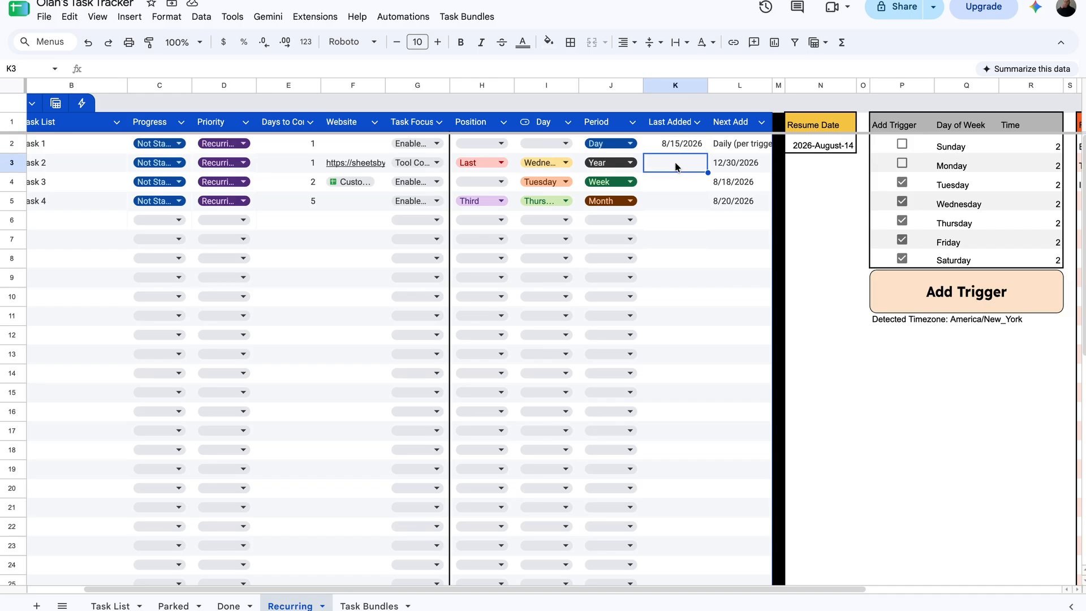
pyautogui.click(671, 205)
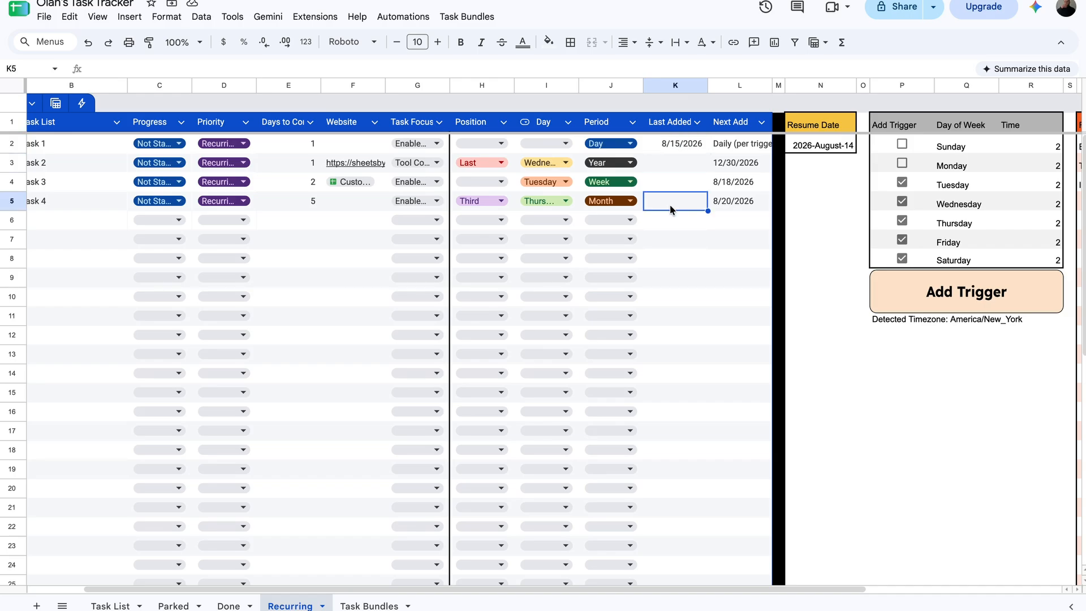
pyautogui.click(670, 181)
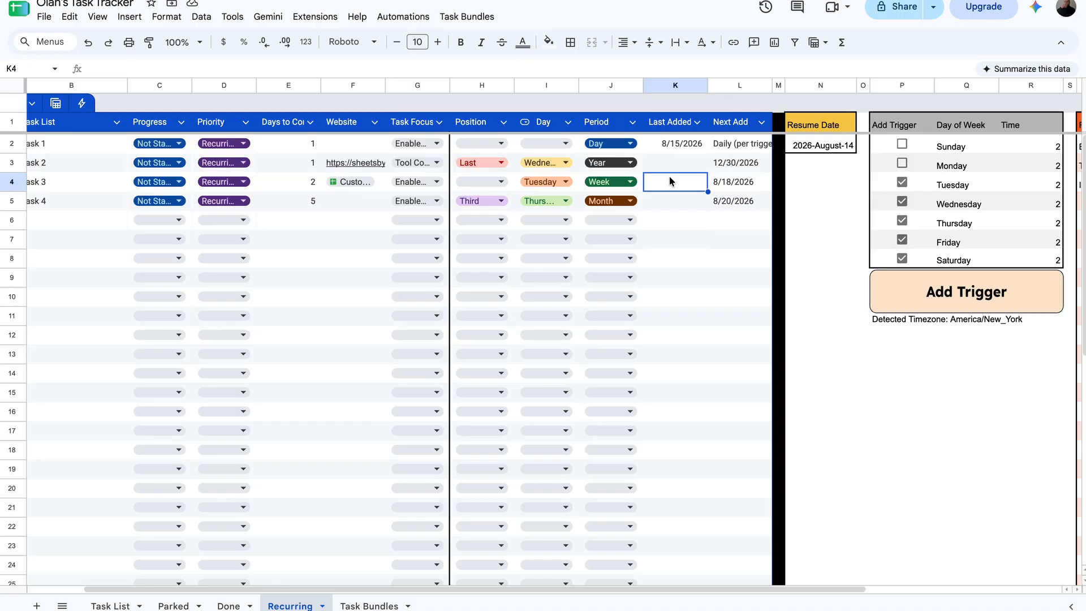
pyautogui.click(692, 150)
pyautogui.click(686, 165)
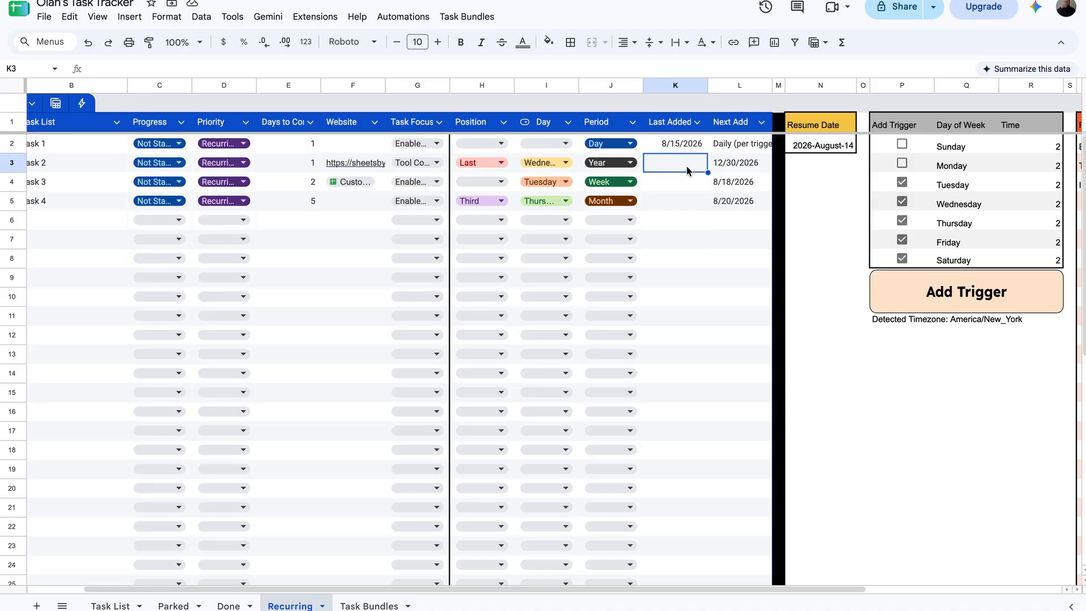
# - Set the recurrence Day of Task 3 to 15
pyautogui.click(553, 184)
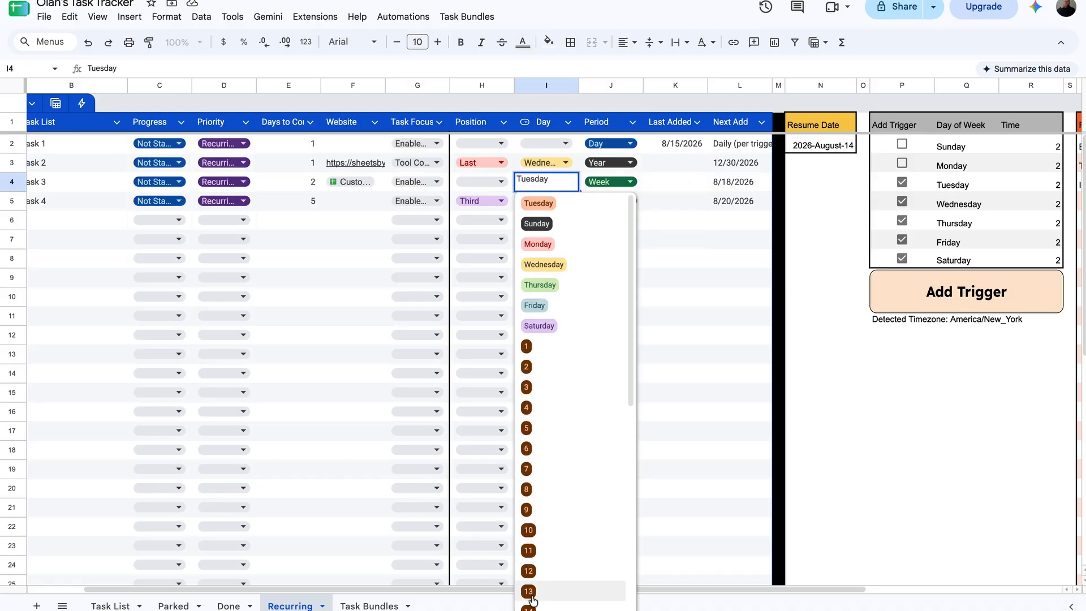
pyautogui.scroll(-1, 533, 588)
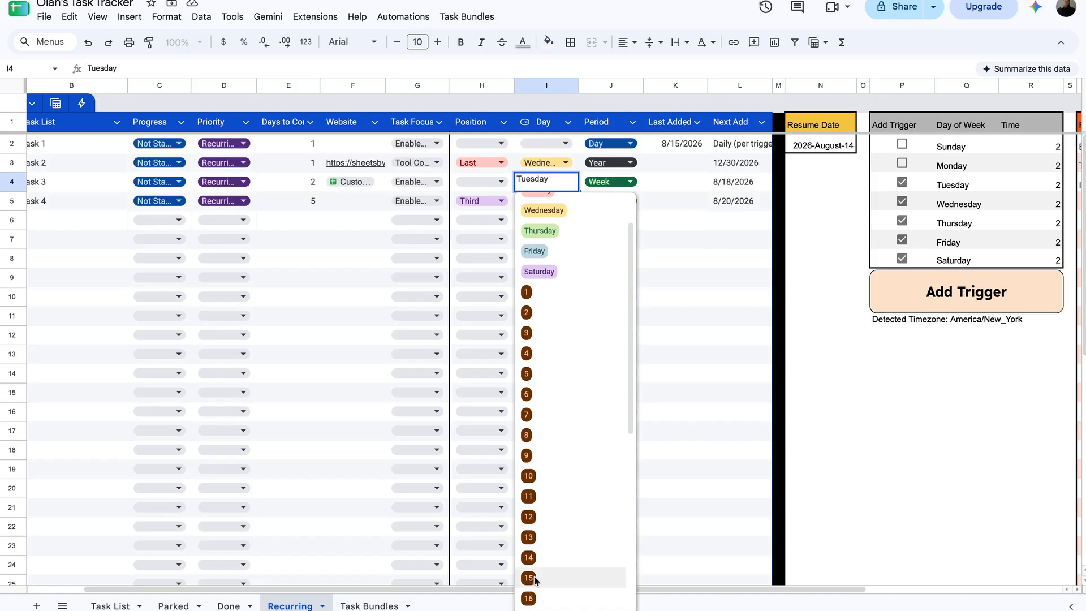
pyautogui.click(534, 576)
# - Schedule Task 2 for the third Saturday of each month by changing its Period, Position and Day
pyautogui.click(562, 165)
pyautogui.click(616, 162)
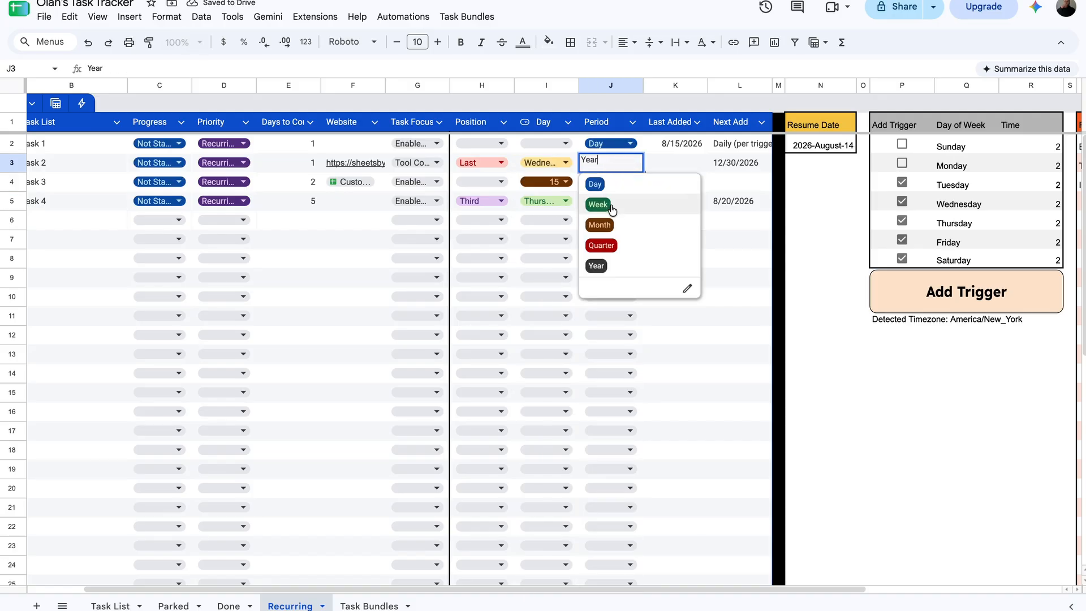
pyautogui.click(601, 225)
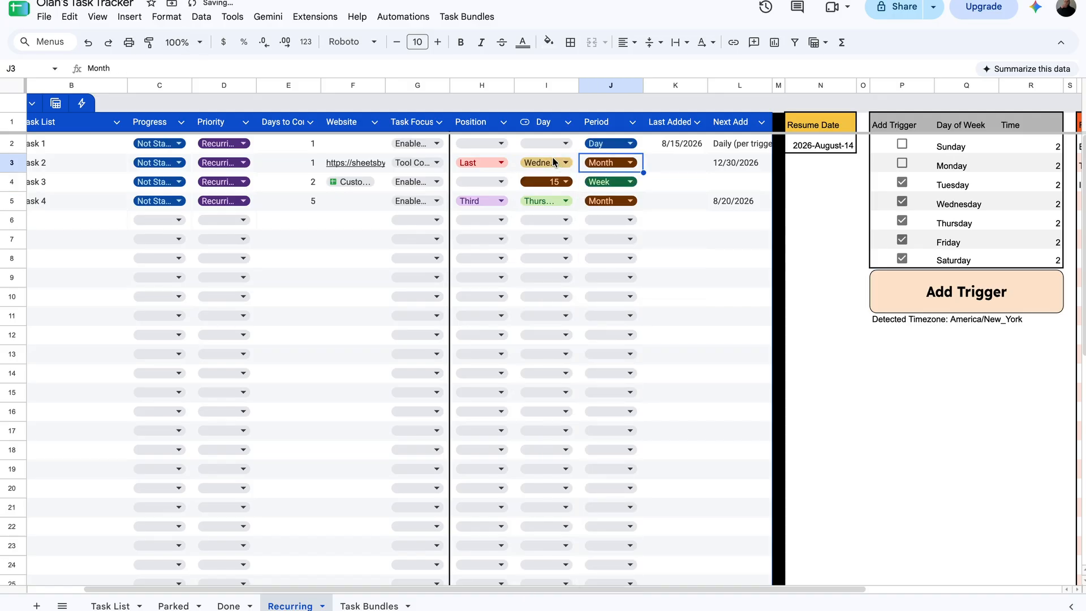
pyautogui.click(482, 163)
pyautogui.click(473, 220)
pyautogui.click(554, 168)
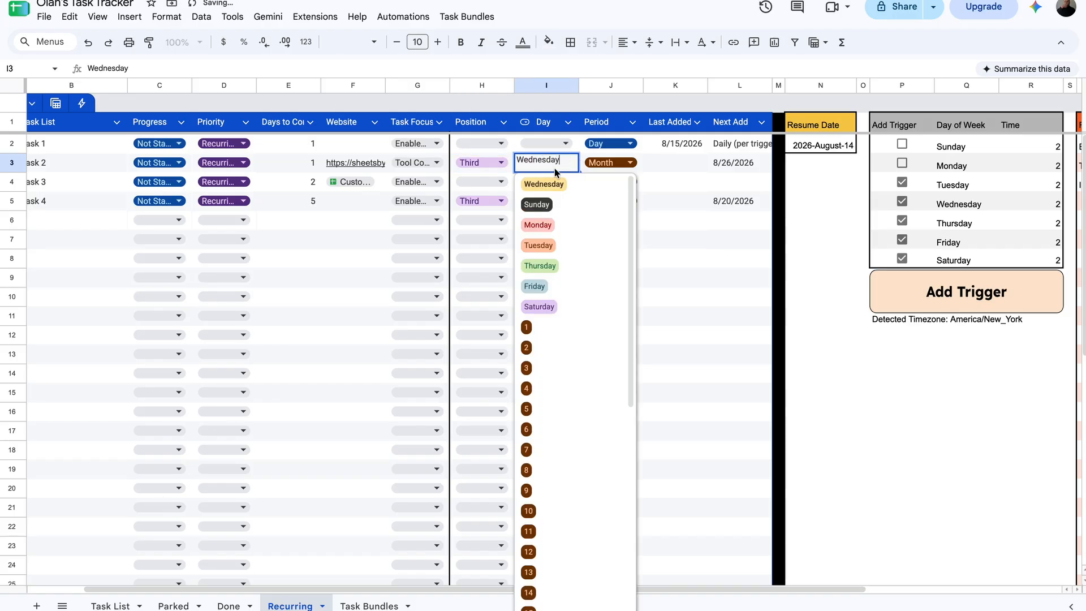
pyautogui.click(539, 306)
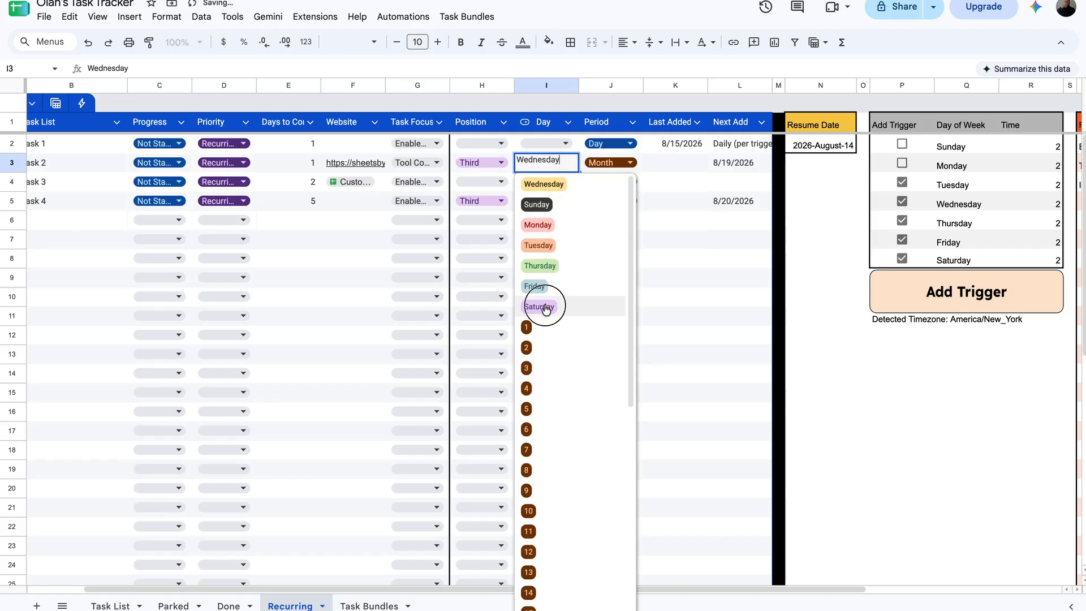
pyautogui.click(733, 165)
# - Set the Period of Task 3 to Month
pyautogui.click(625, 182)
pyautogui.click(703, 191)
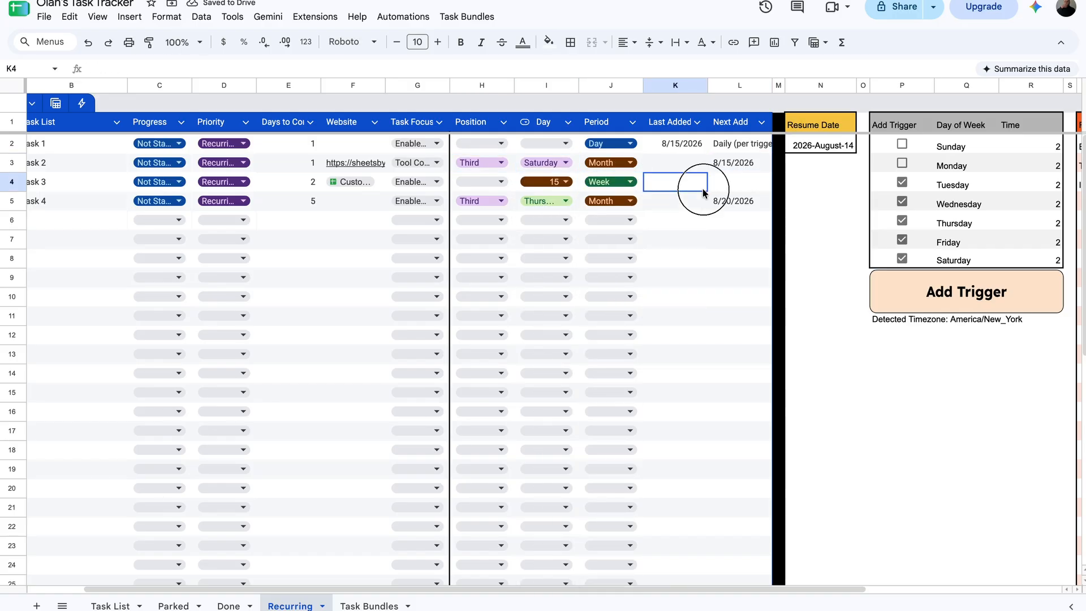
pyautogui.click(635, 184)
pyautogui.click(629, 182)
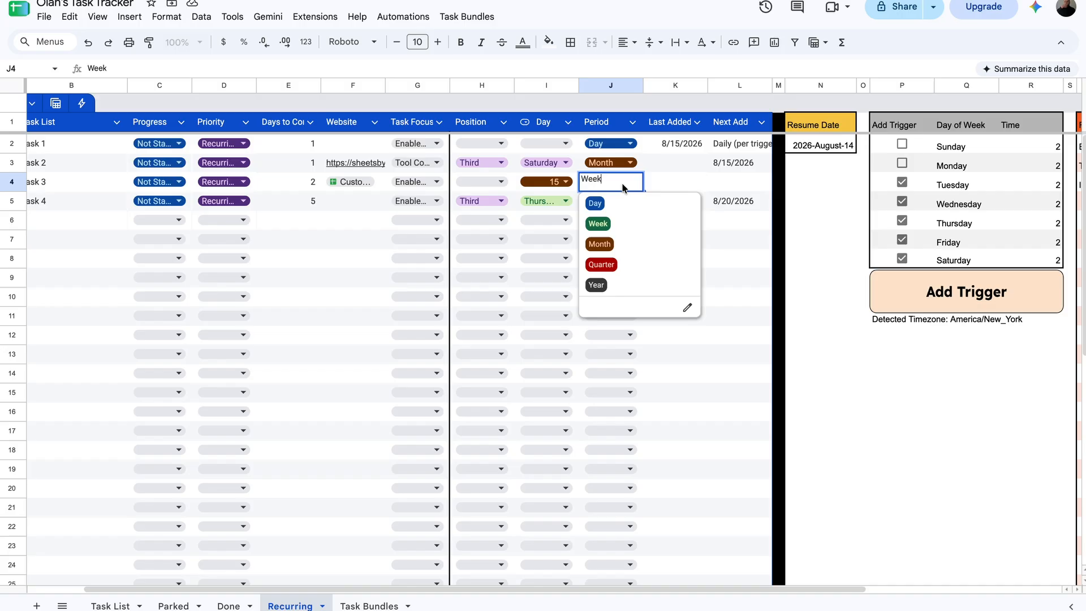
pyautogui.click(603, 244)
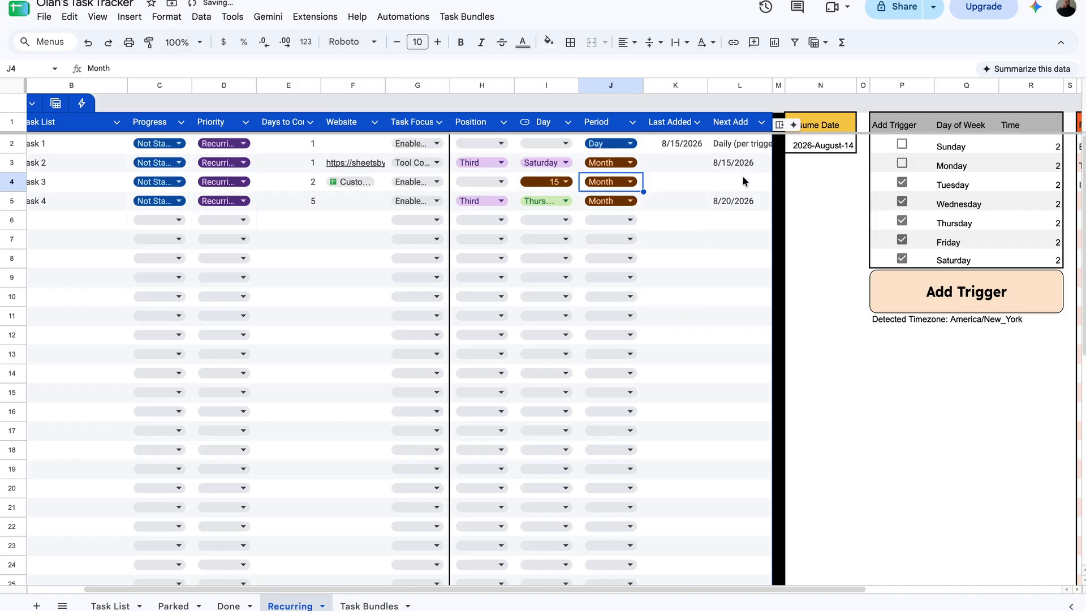
# - Run the Add Recurring automation with the revised schedules and open the Task List sheet
pyautogui.click(389, 20)
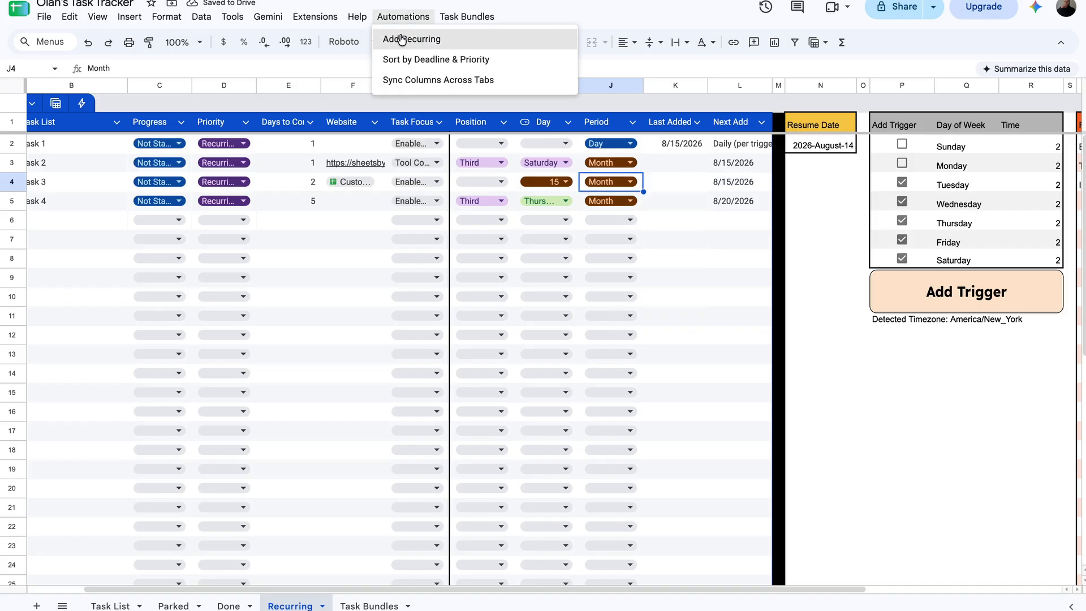
pyautogui.click(399, 39)
pyautogui.click(101, 605)
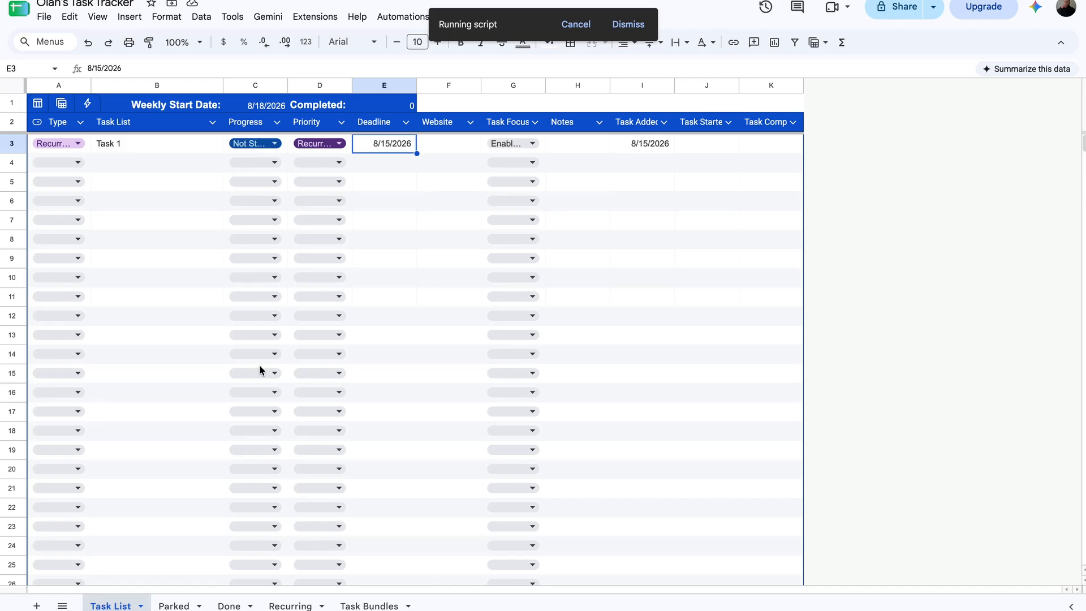
# - Compare the Deadlines of Tasks 2 and 3 in the Task List with their days-to-complete values on the Recurring sheet
pyautogui.click(401, 164)
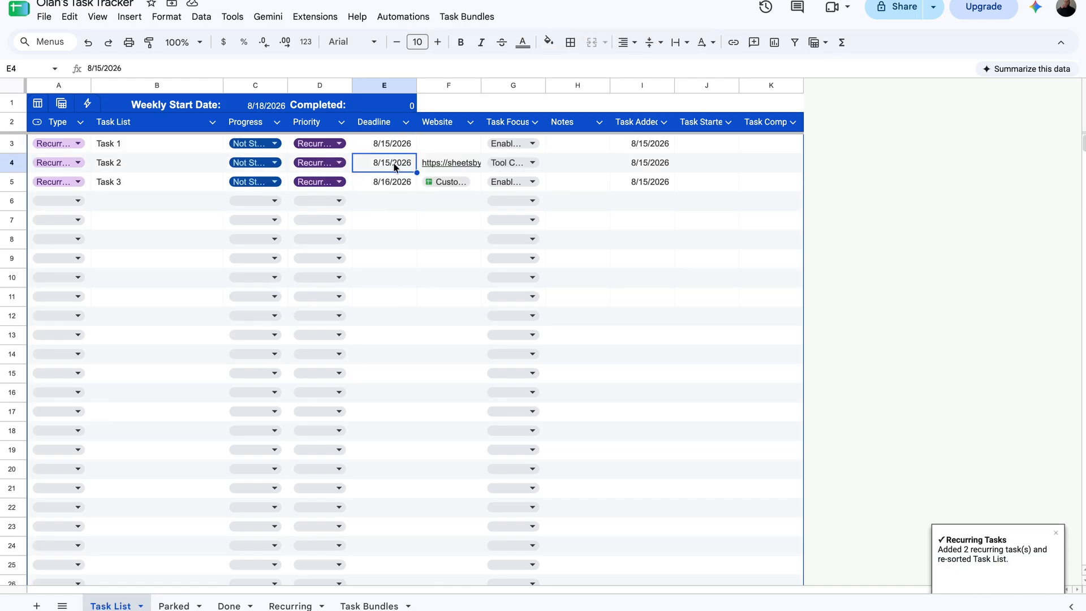
pyautogui.click(391, 183)
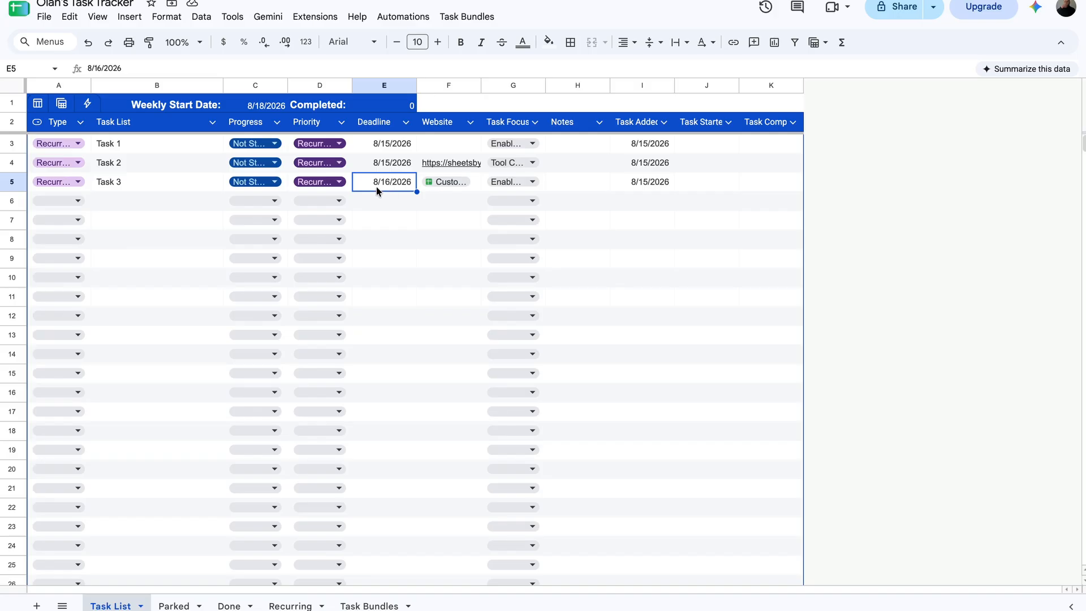
pyautogui.click(399, 165)
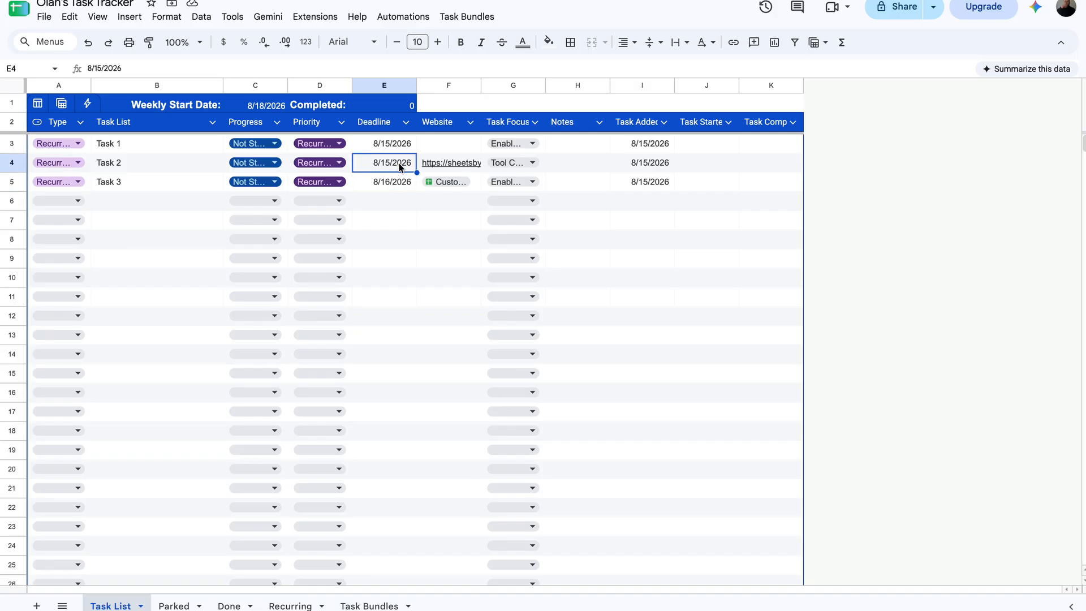
pyautogui.click(394, 182)
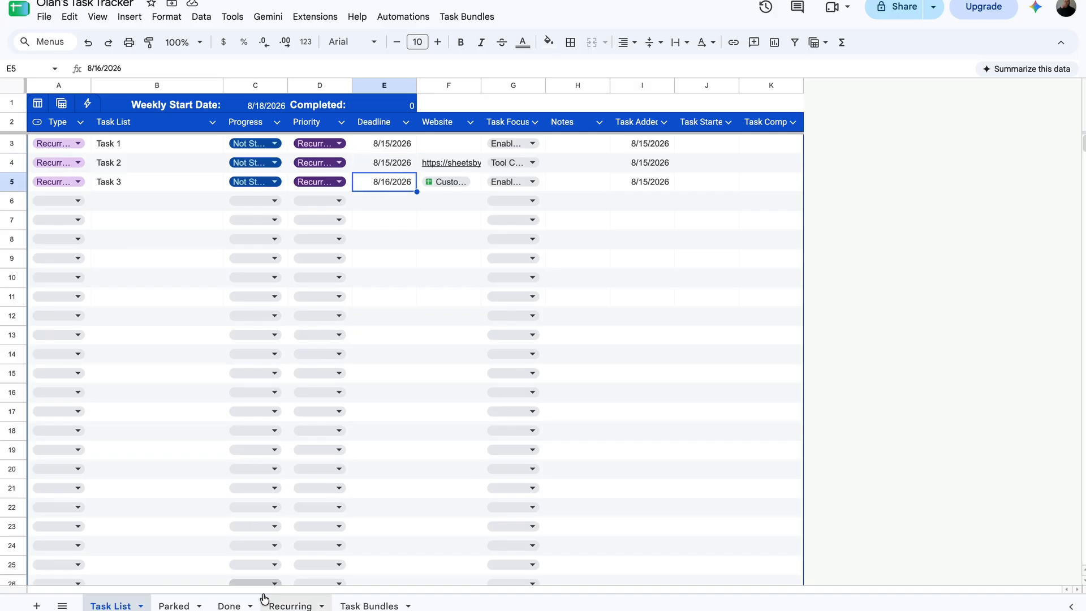
pyautogui.click(183, 605)
pyautogui.click(275, 606)
pyautogui.click(305, 186)
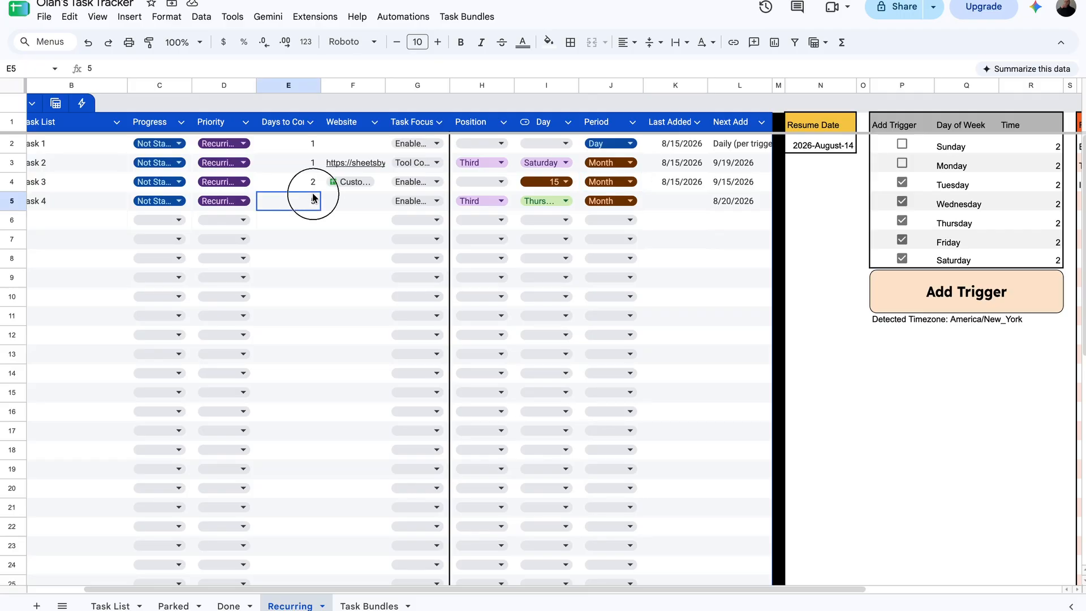
pyautogui.hscroll(-1, 305, 187)
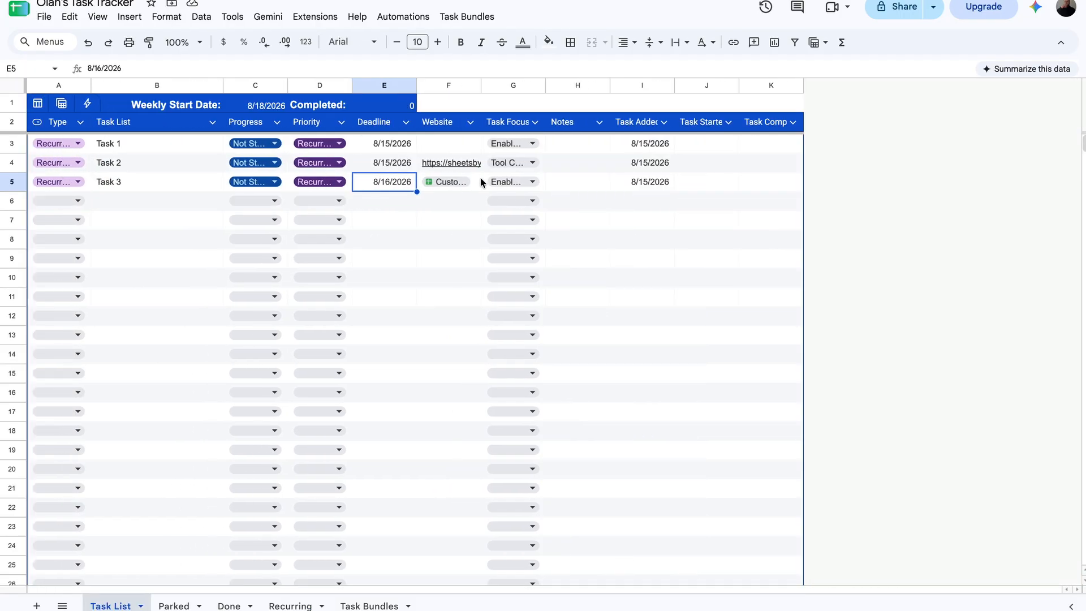
# - Inspect the Website links and the Task Added timestamps of the three recurring tasks in the Task List
pyautogui.click(480, 182)
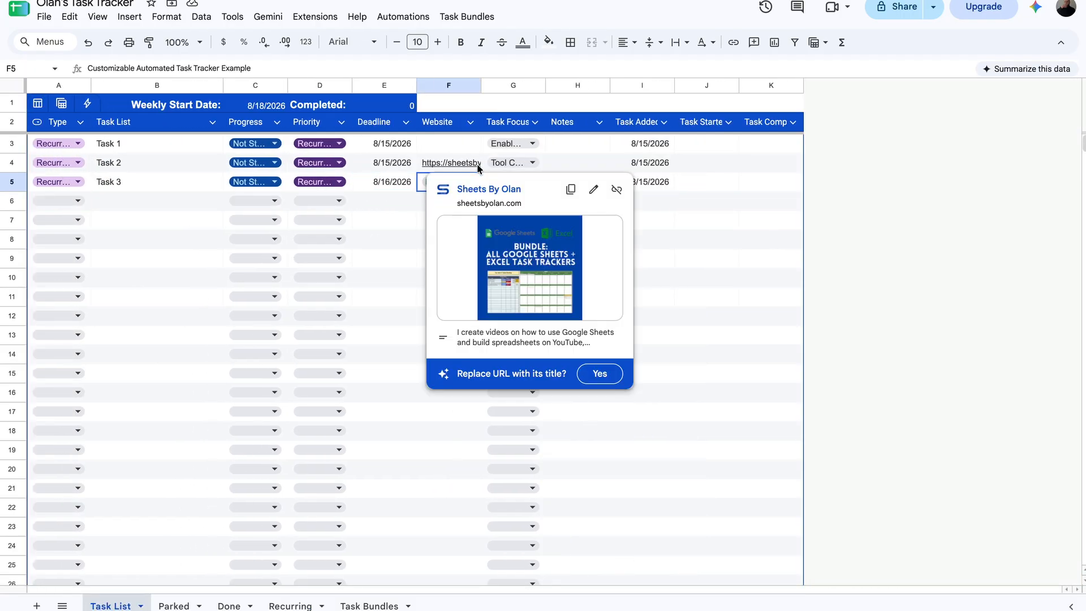
pyautogui.click(591, 149)
pyautogui.click(667, 149)
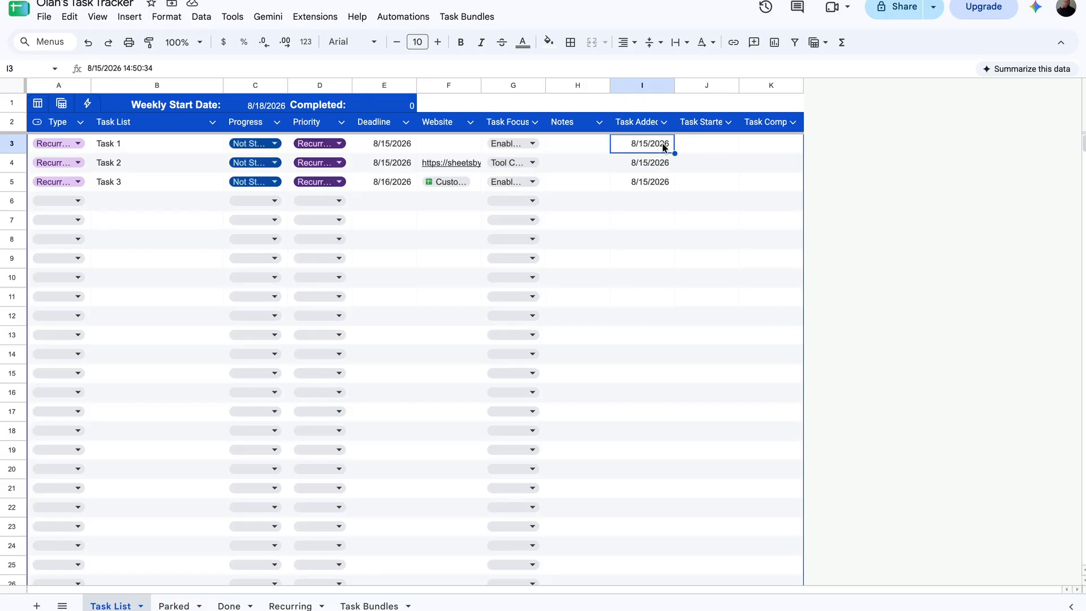
pyautogui.click(658, 165)
pyautogui.click(657, 183)
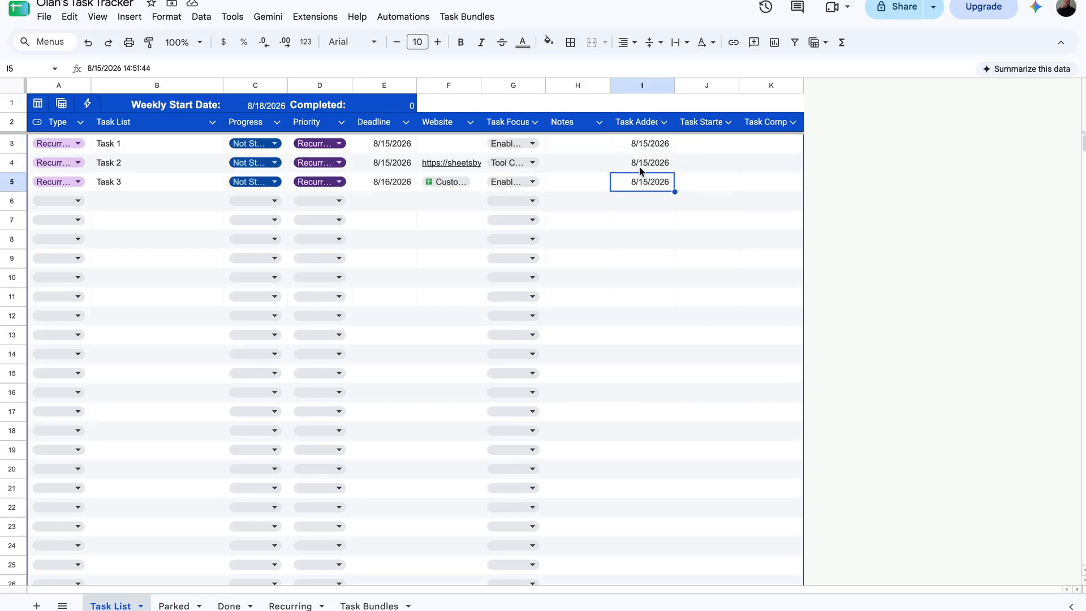
# - Add a task of type Unplanned named "fjhfgjdfh" in the first empty row of the Task List
pyautogui.click(87, 200)
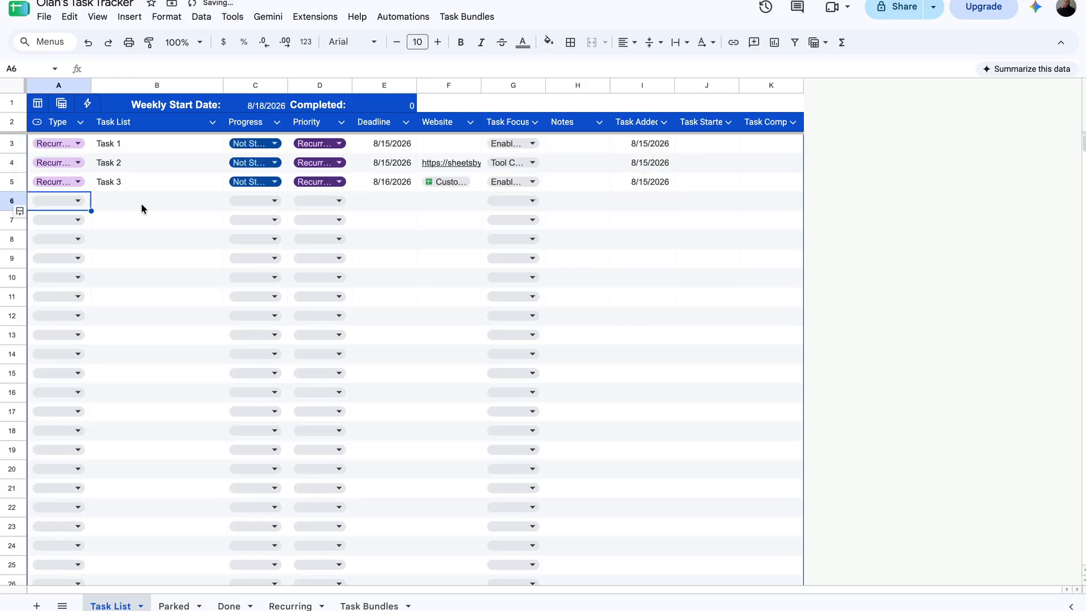
pyautogui.click(78, 200)
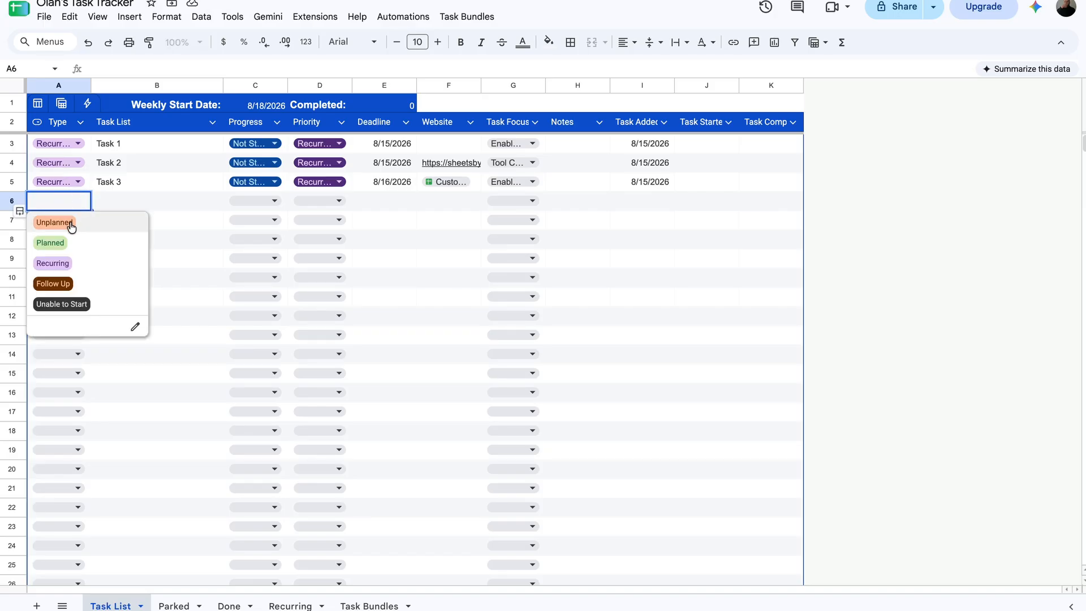
pyautogui.click(54, 222)
pyautogui.click(150, 207)
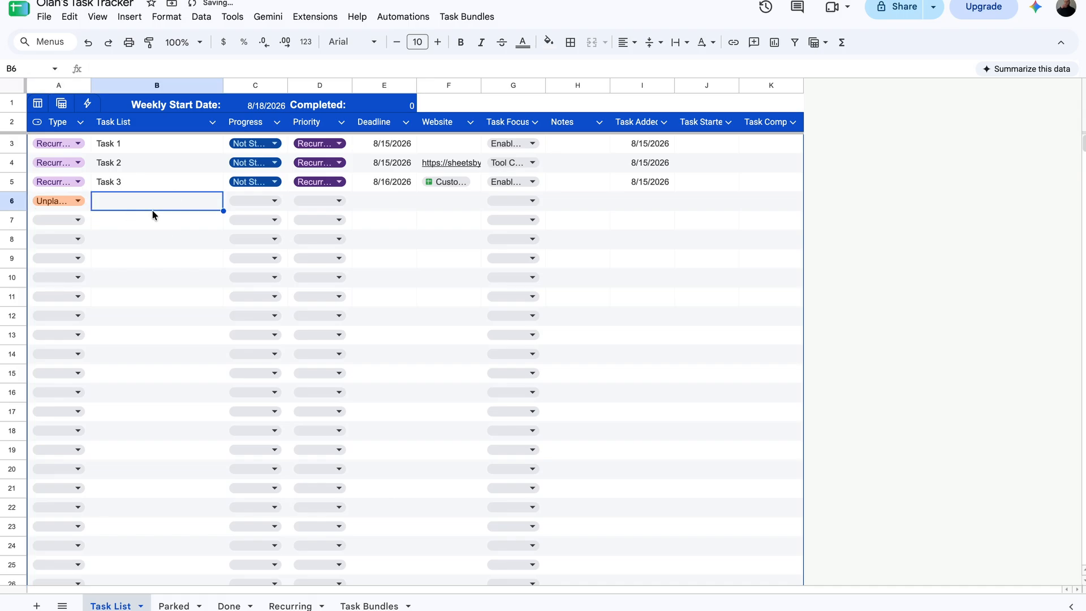
pyautogui.write('fjhfgjdfh')
# - Set the unplanned task's Progress to Not Started, its Priority to High and its Deadline to 8/18/2026
pyautogui.click(252, 202)
pyautogui.click(256, 261)
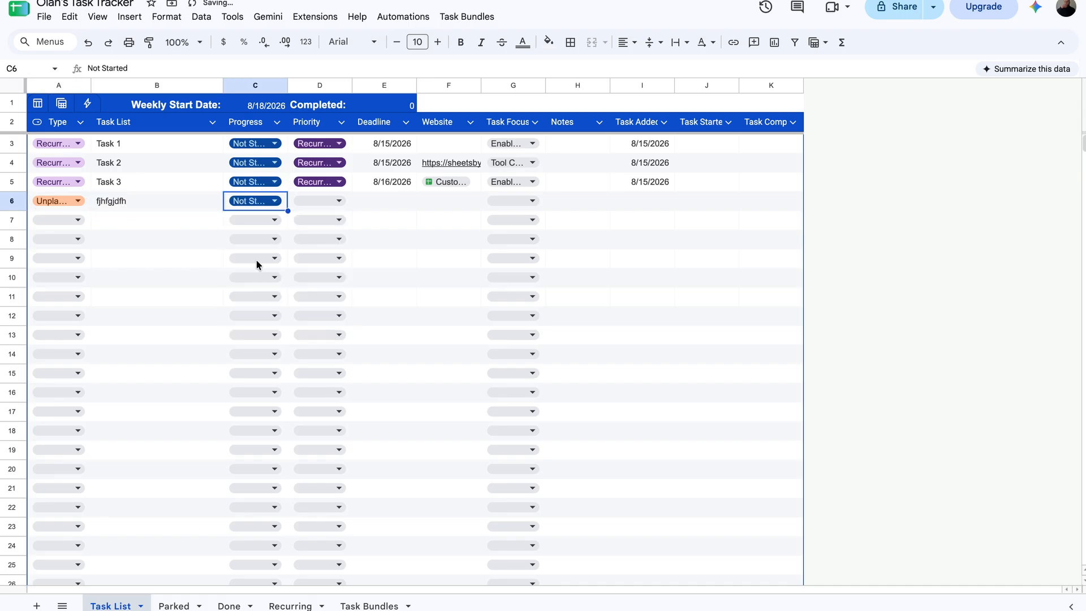
pyautogui.click(320, 201)
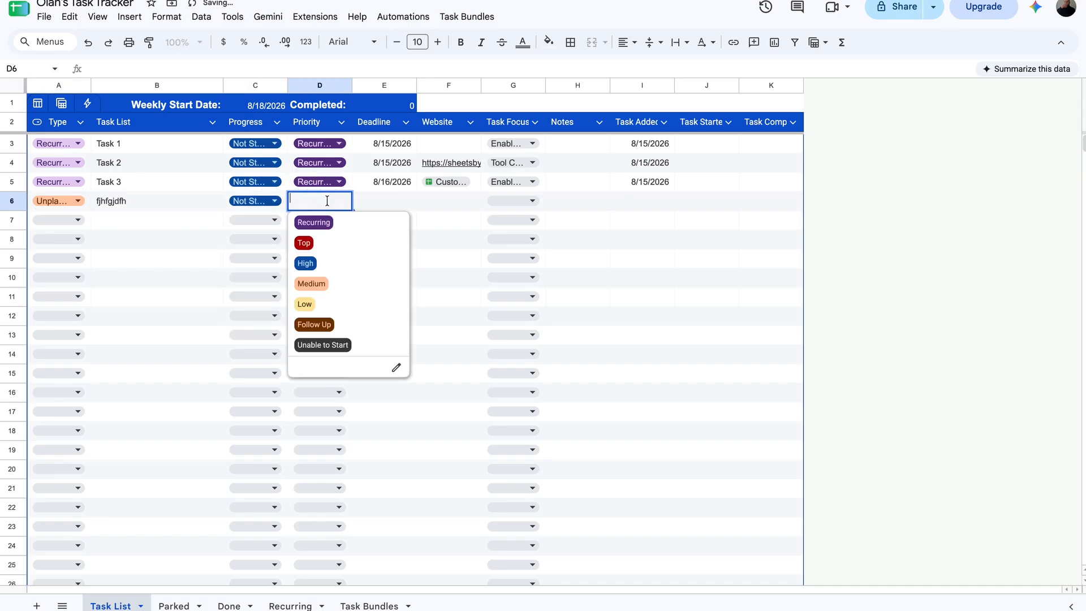
pyautogui.click(310, 263)
pyautogui.doubleClick(399, 200)
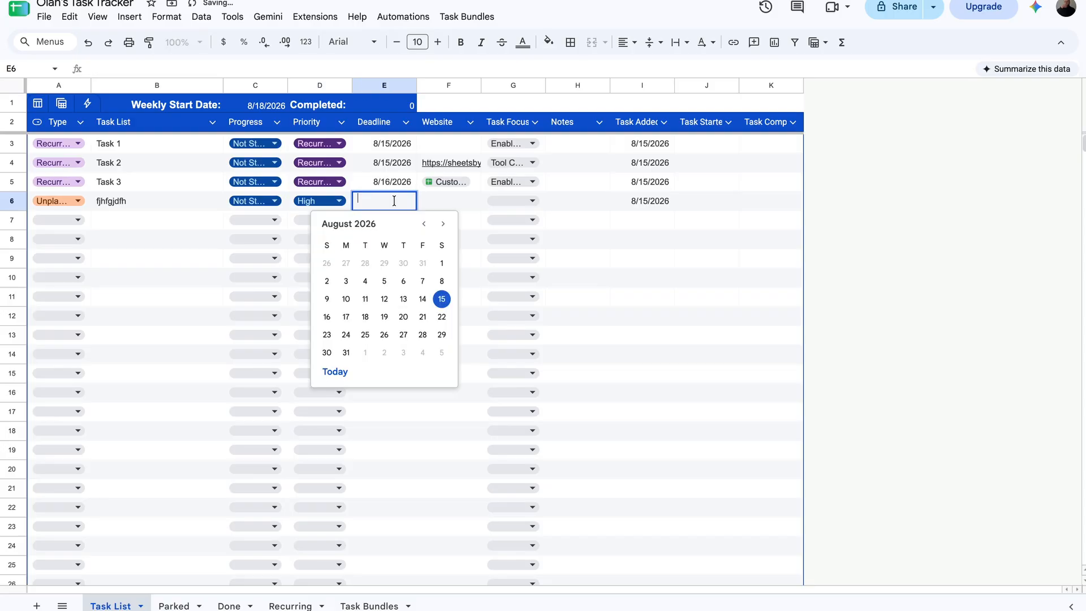
pyautogui.click(365, 317)
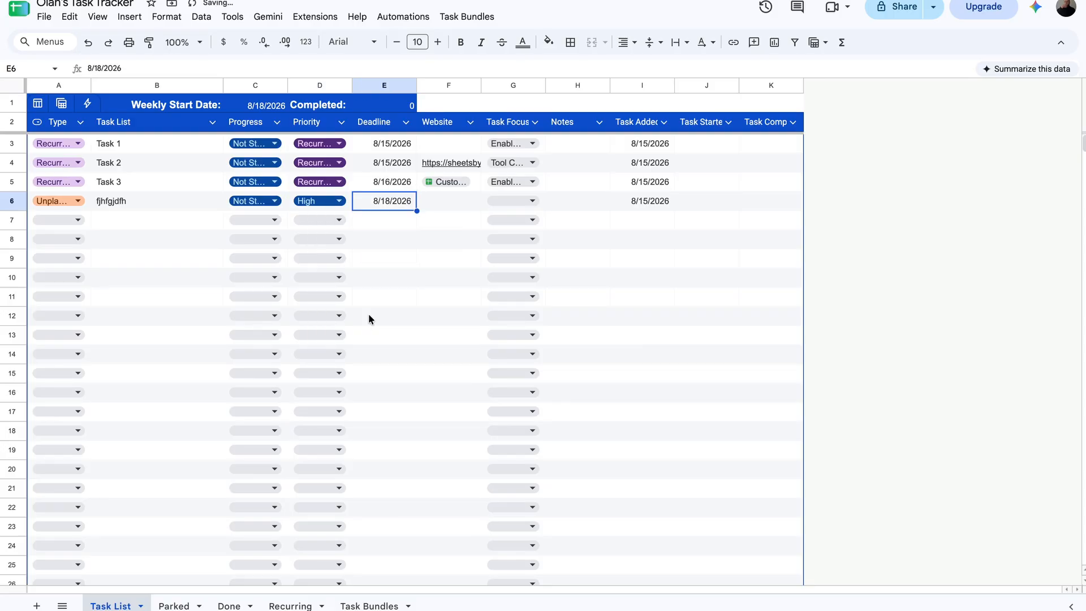
# - Set the Task Focus of the unplanned task "fjhfgjdfh" to Tool Configuration
pyautogui.click(509, 199)
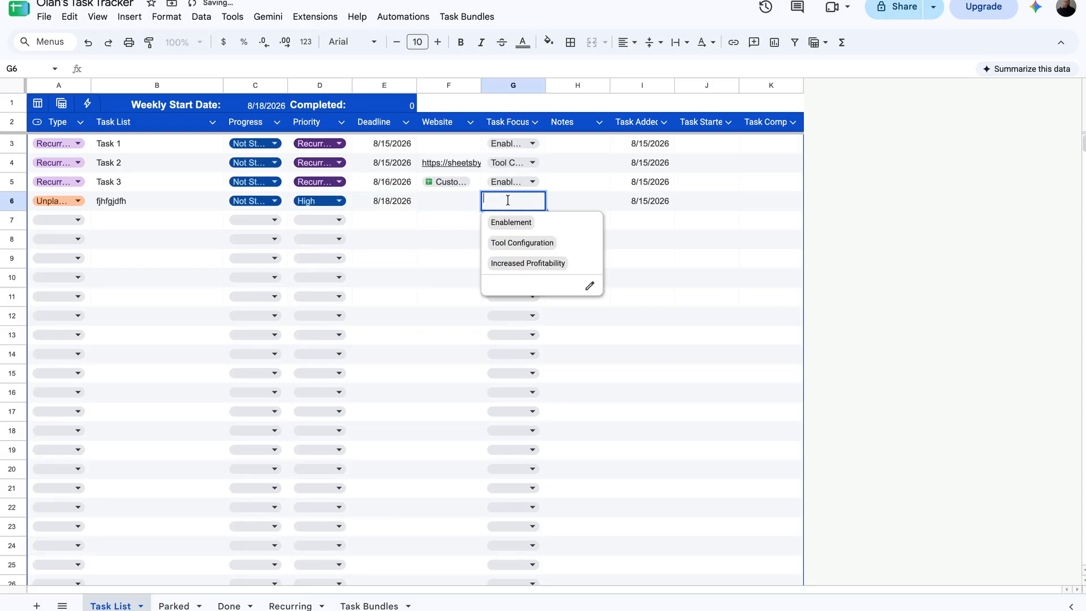
pyautogui.click(512, 243)
pyautogui.click(597, 203)
# - Change Task 2's Deadline in the Task List to 8/20/2026 and check the order of the tasks by deadline
pyautogui.click(380, 146)
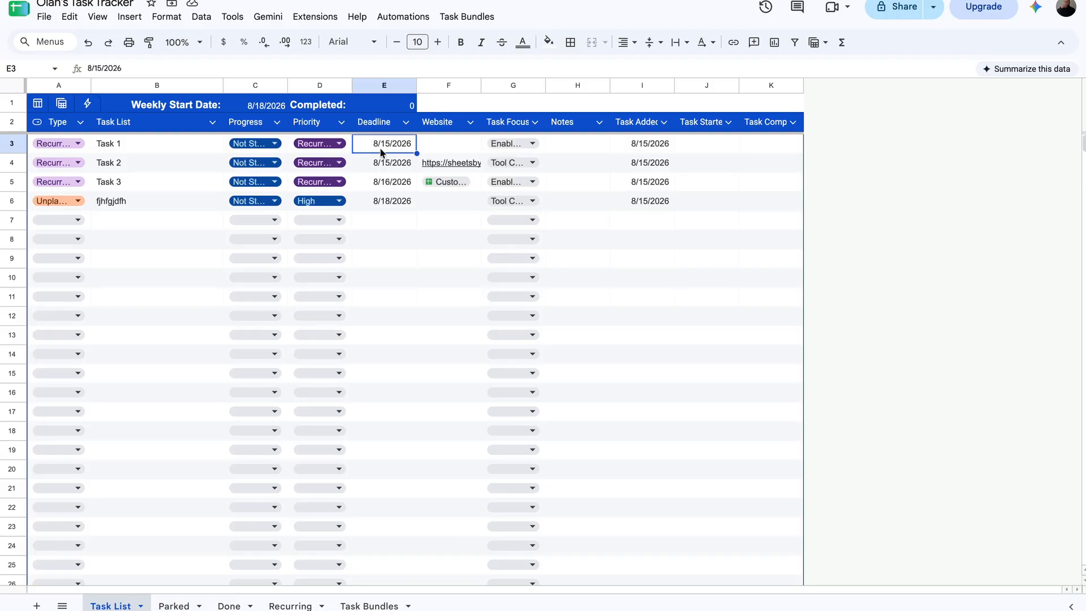
pyautogui.doubleClick(385, 163)
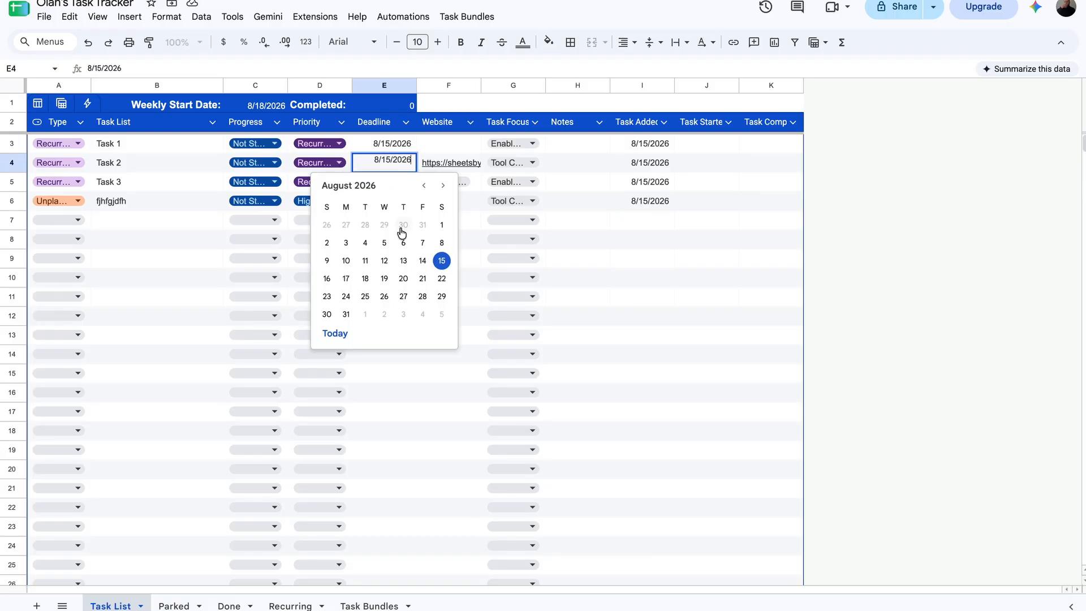
pyautogui.click(403, 278)
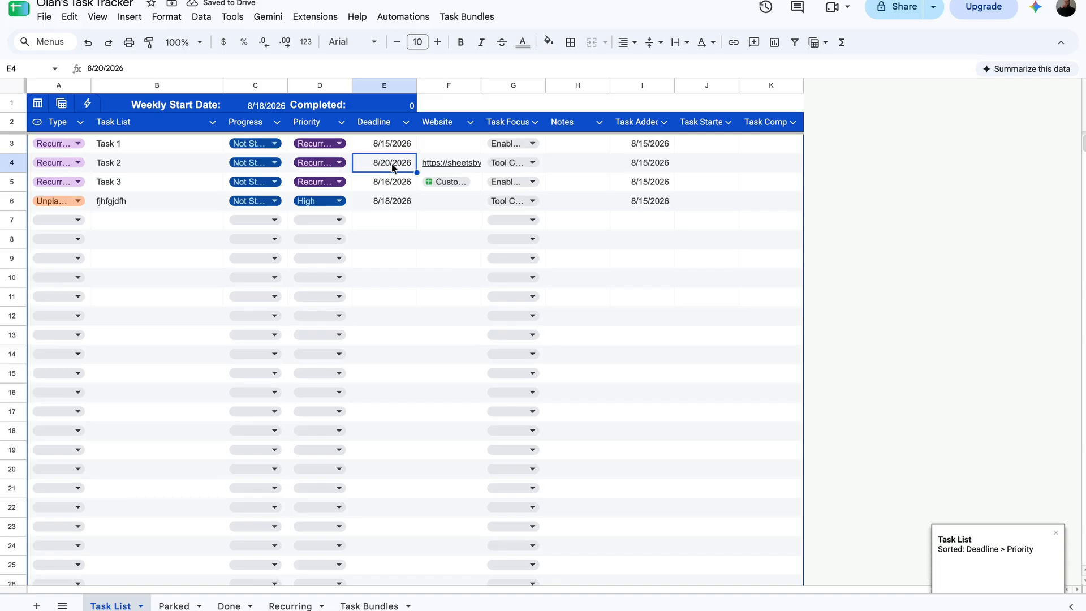
pyautogui.click(388, 203)
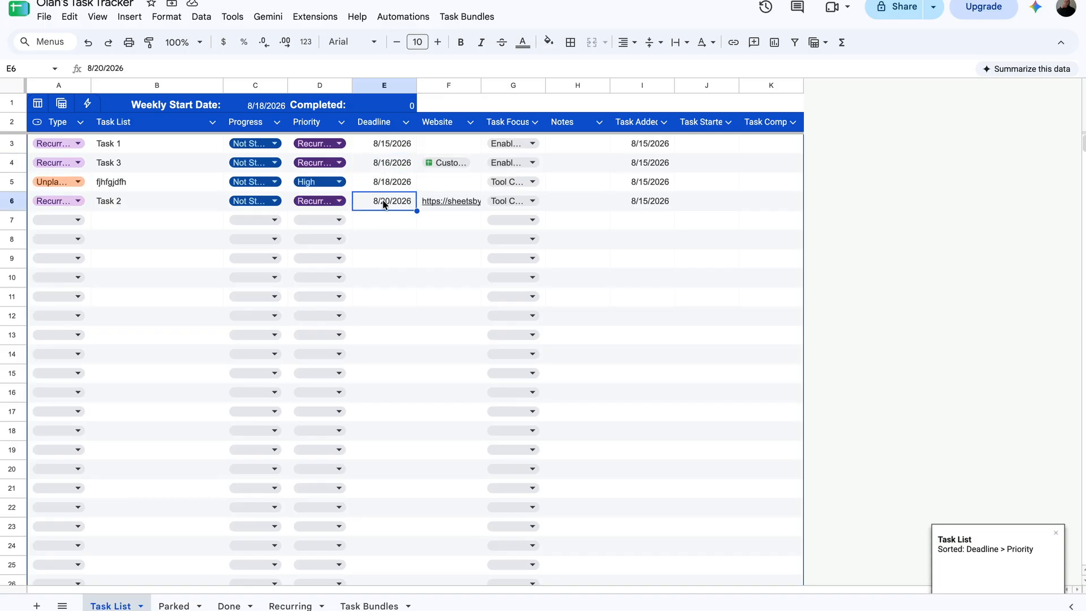
pyautogui.click(387, 131)
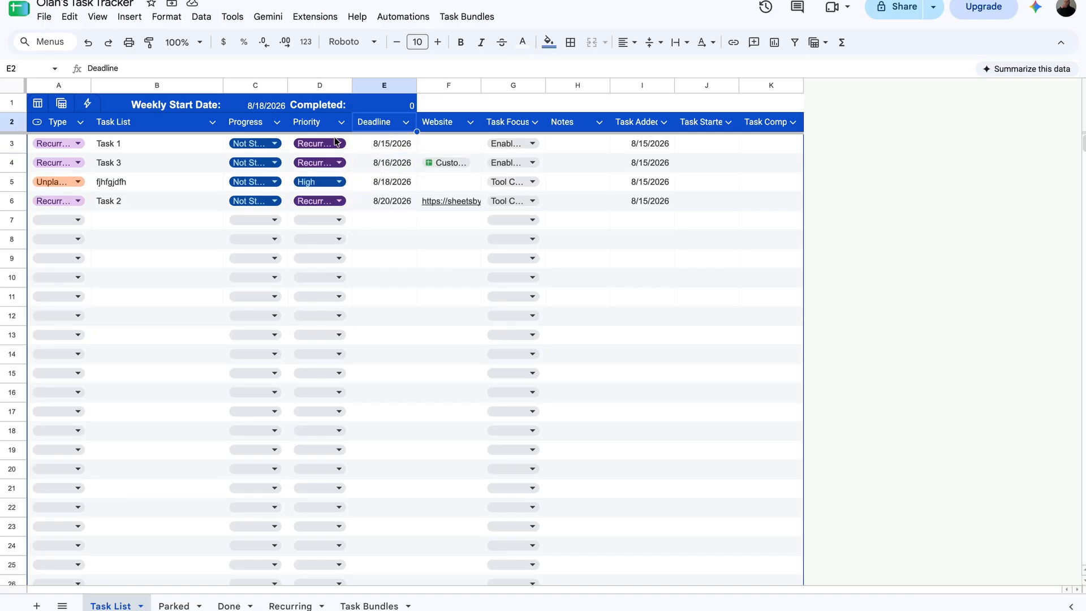
pyautogui.click(381, 149)
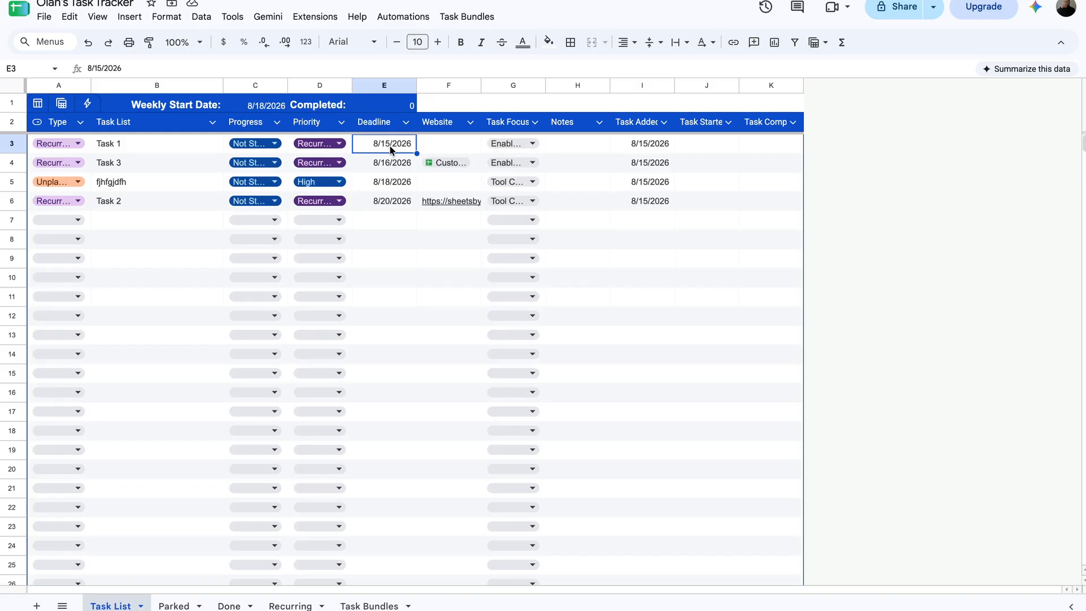
pyautogui.click(401, 305)
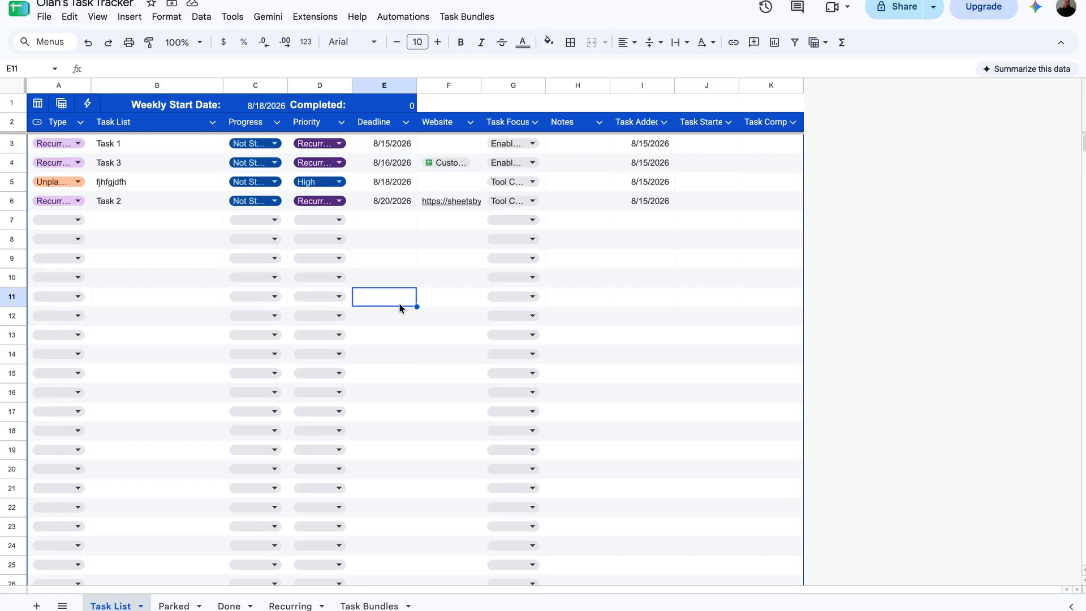
# - Add New Hire and Deactivate as the first two Project Options on the Task Bundles sheet
pyautogui.click(371, 605)
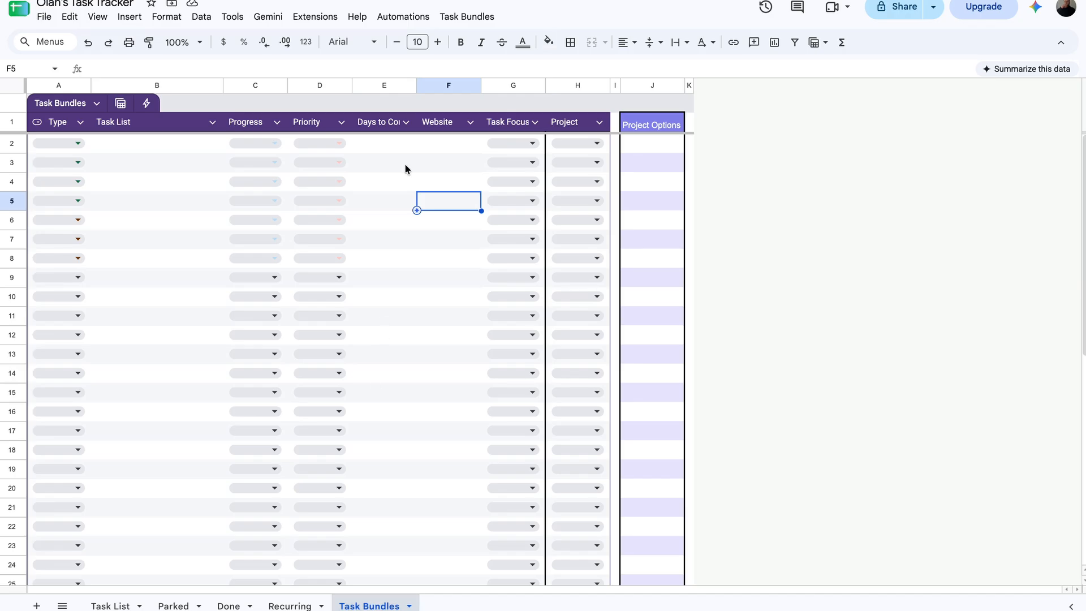
pyautogui.click(670, 147)
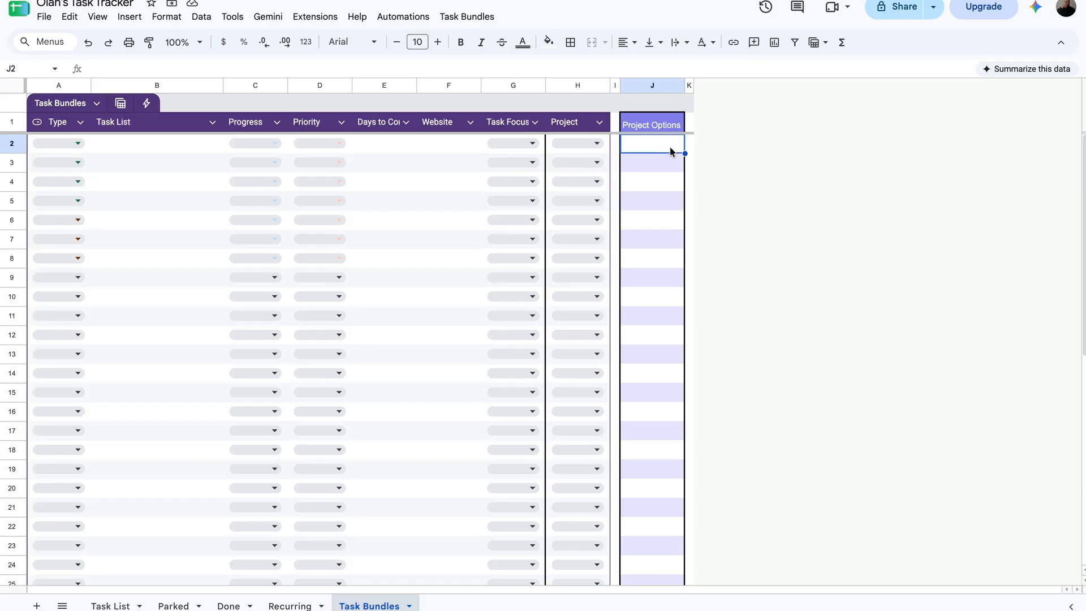
pyautogui.write('New Hire')
pyautogui.press('Return')
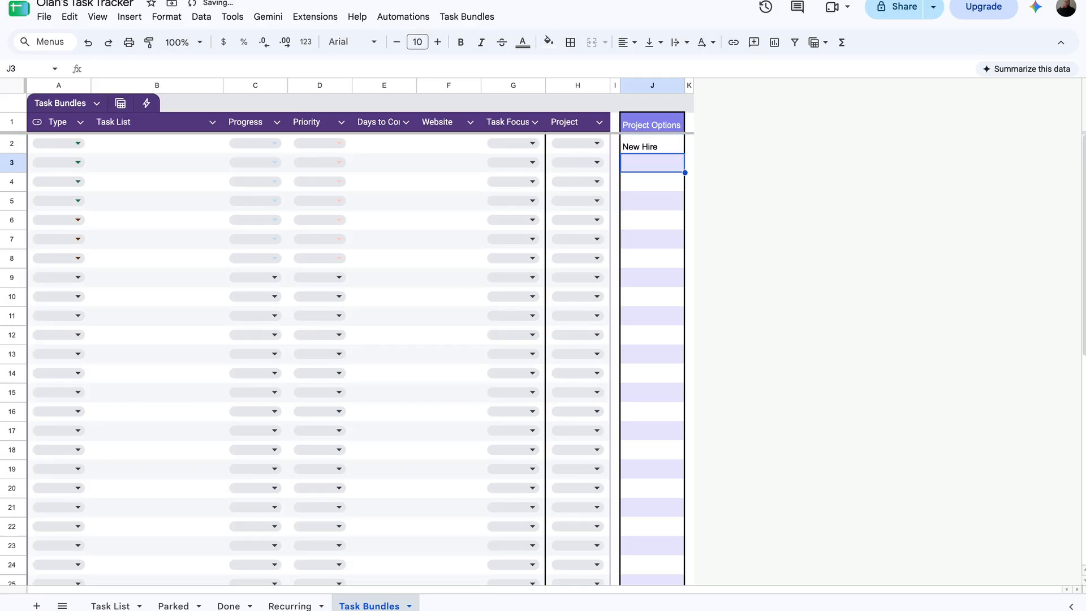
pyautogui.write('Deactivate')
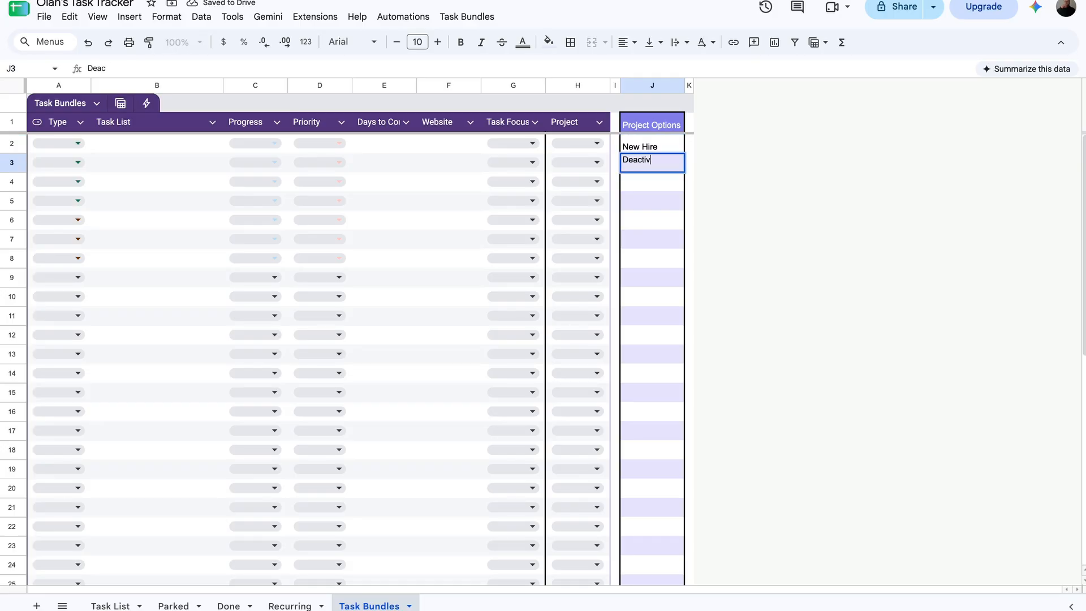
pyautogui.press('Return')
# - Refresh the Task Bundles menu from the Project Options and check its entries
pyautogui.click(658, 152)
pyautogui.click(482, 19)
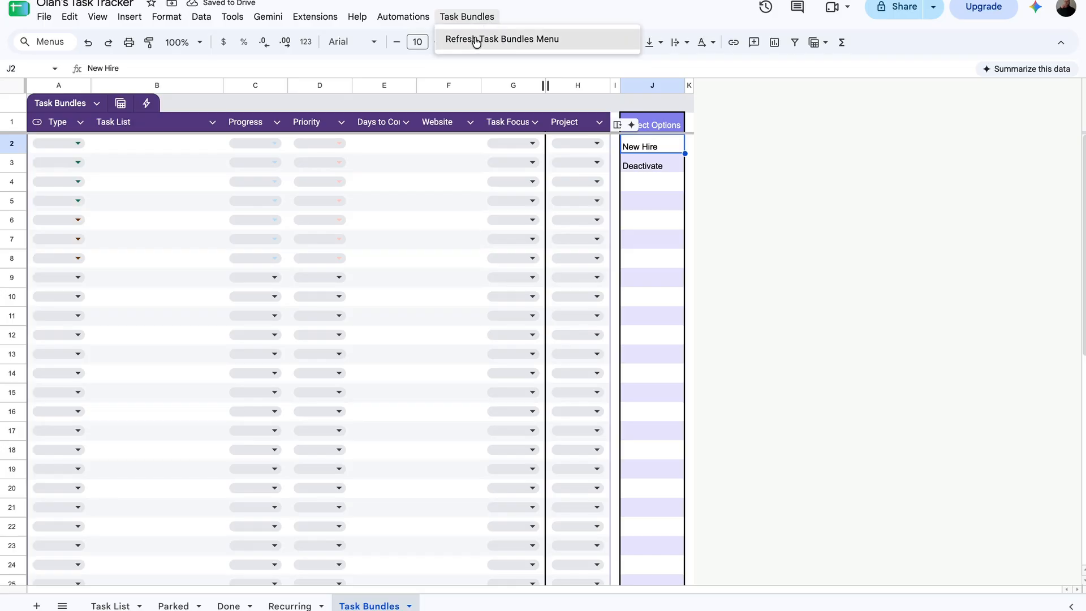
pyautogui.moveTo(314, 17)
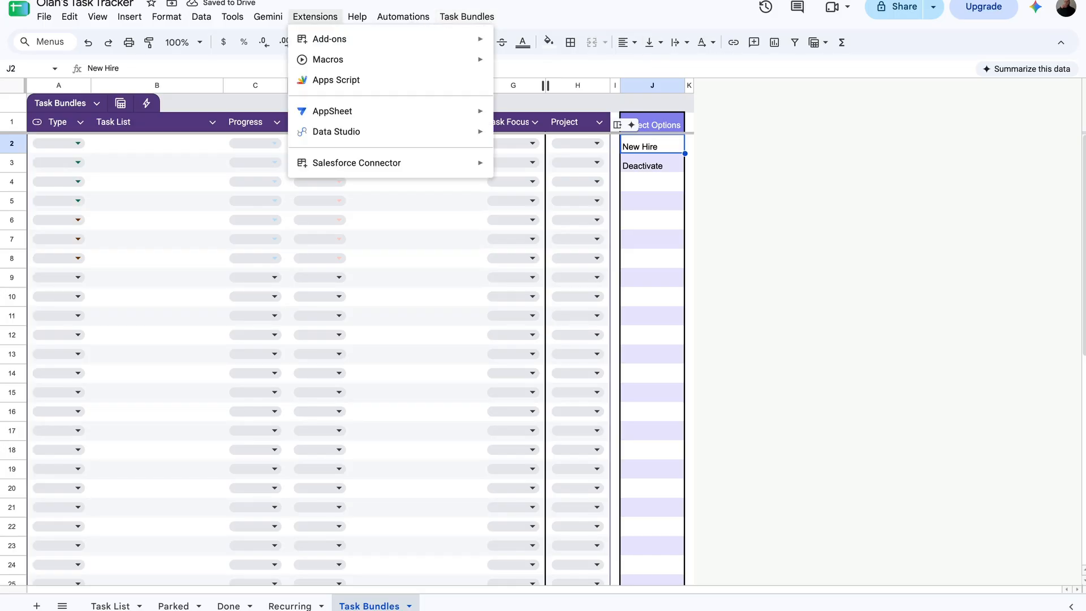
pyautogui.click(556, 19)
pyautogui.click(477, 17)
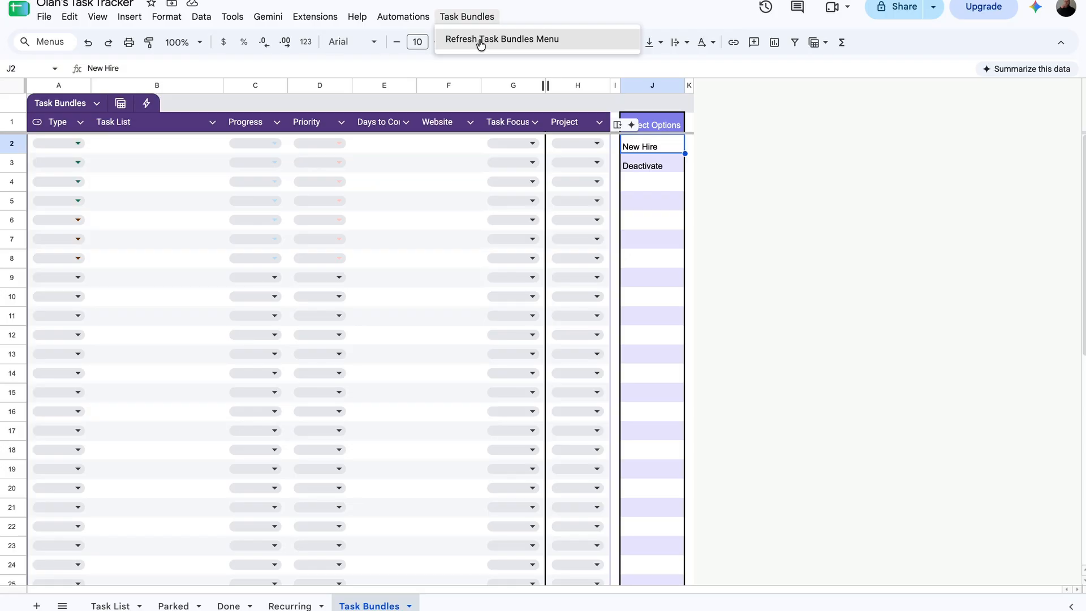
pyautogui.click(480, 39)
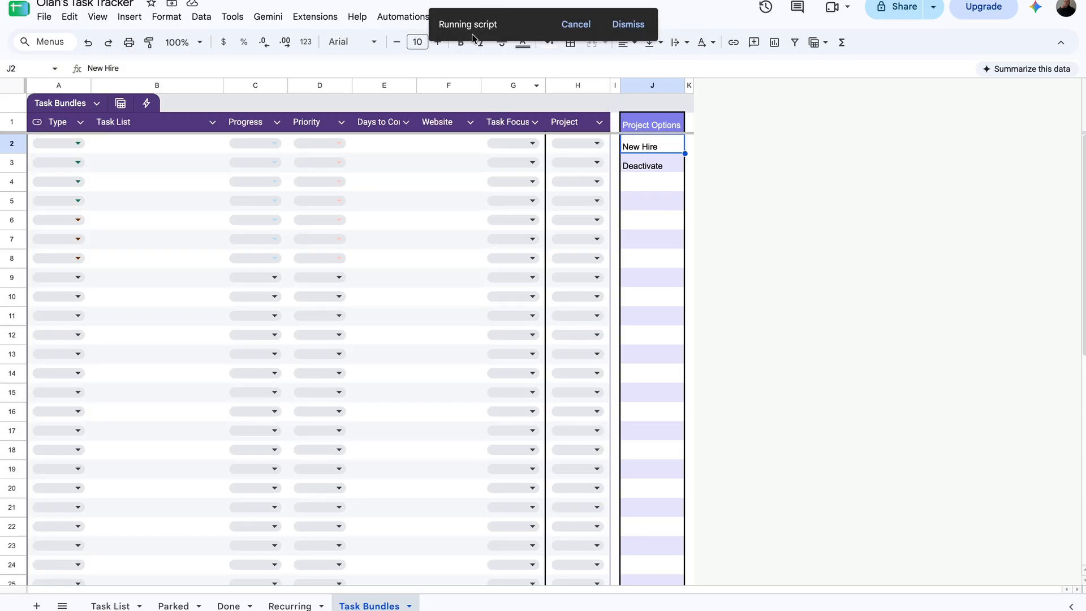
pyautogui.click(481, 17)
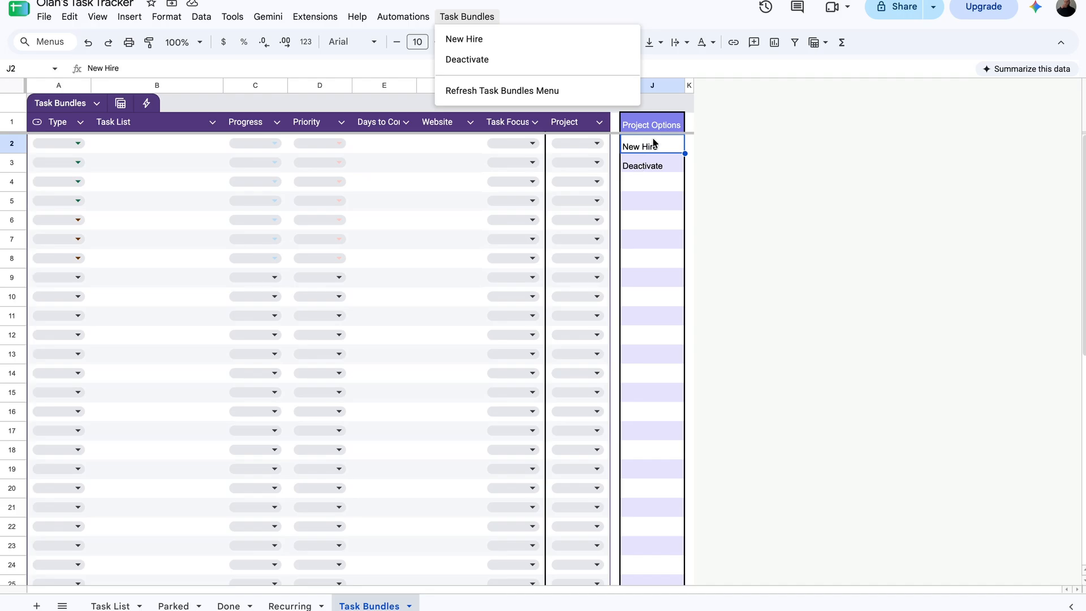
pyautogui.click(652, 175)
# - Set the Type to Unplanned for rows 2 to 8 of the Task Bundles table
pyautogui.click(65, 147)
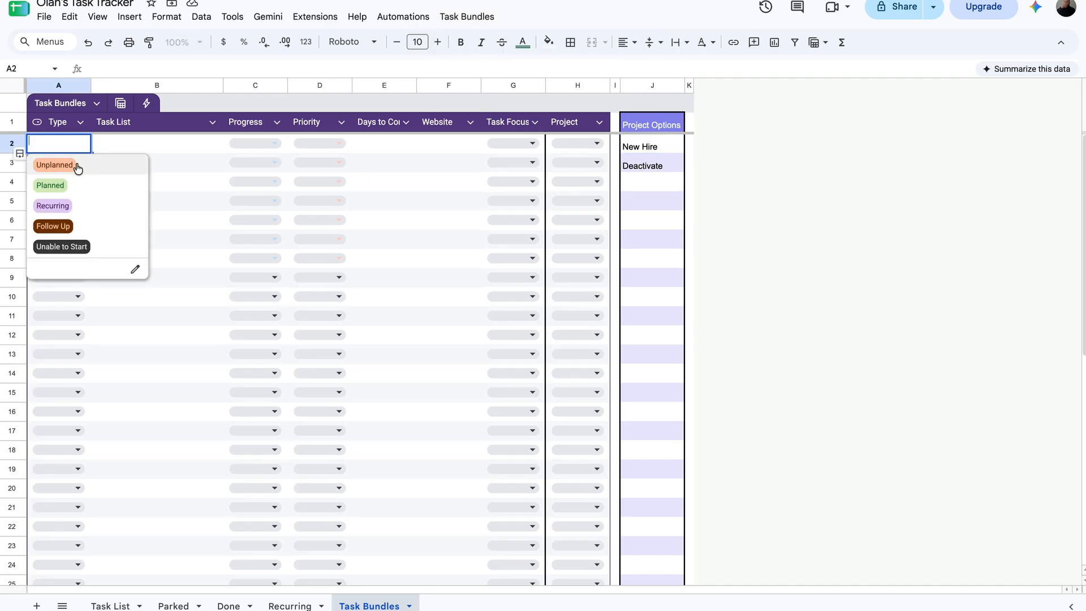
pyautogui.click(62, 167)
pyautogui.moveTo(91, 153); pyautogui.dragTo(76, 260)
# - Enter the task "Create Tool" in row 2 with Progress Not Started, Priority Top and 1 day to complete
pyautogui.click(167, 148)
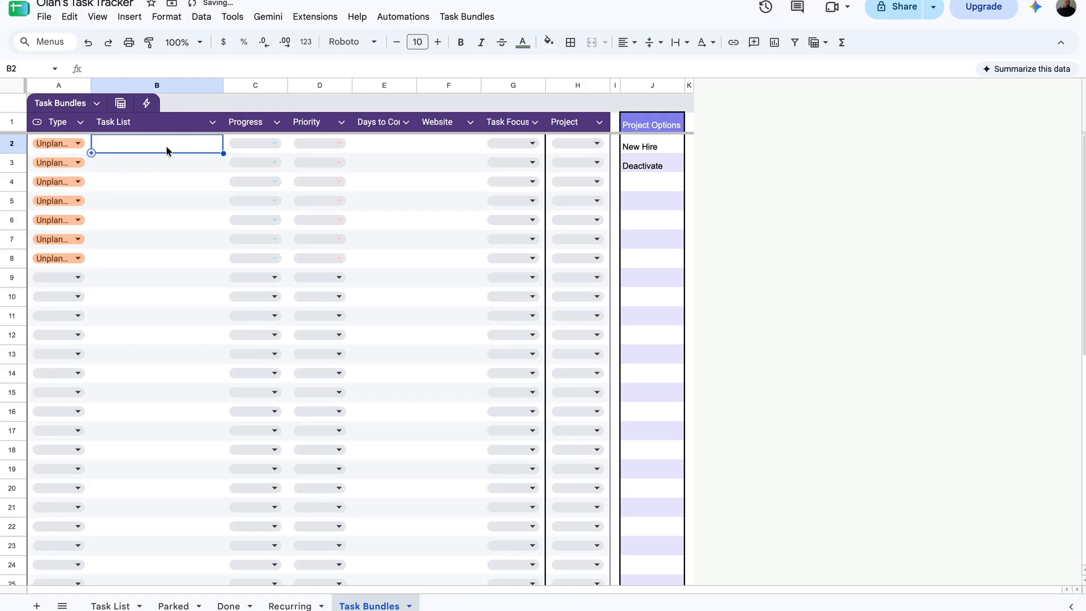
pyautogui.write('Create Tool')
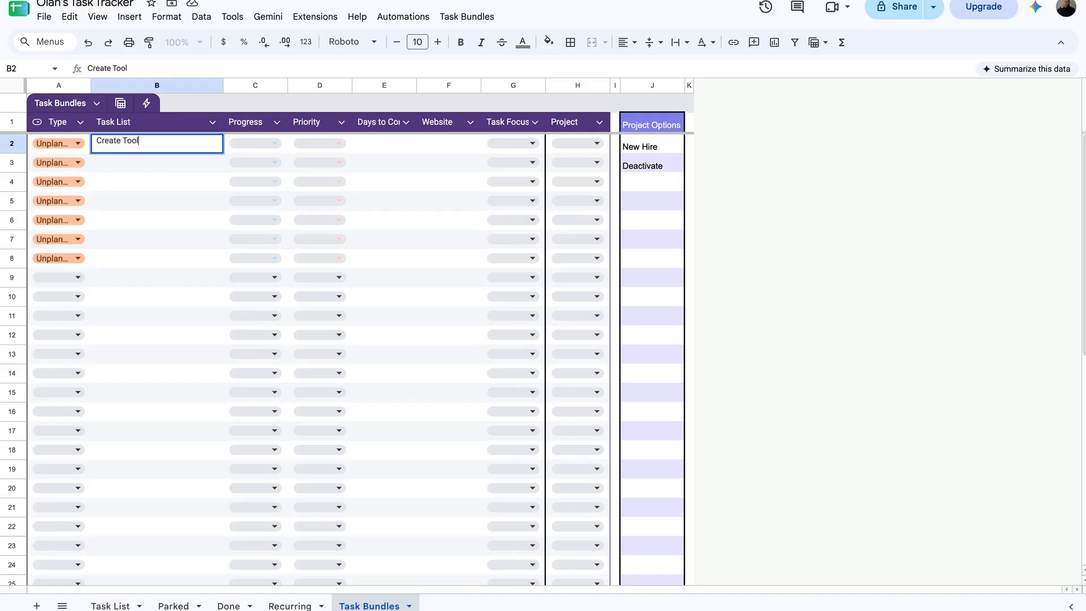
pyautogui.press('Tab')
pyautogui.click(274, 143)
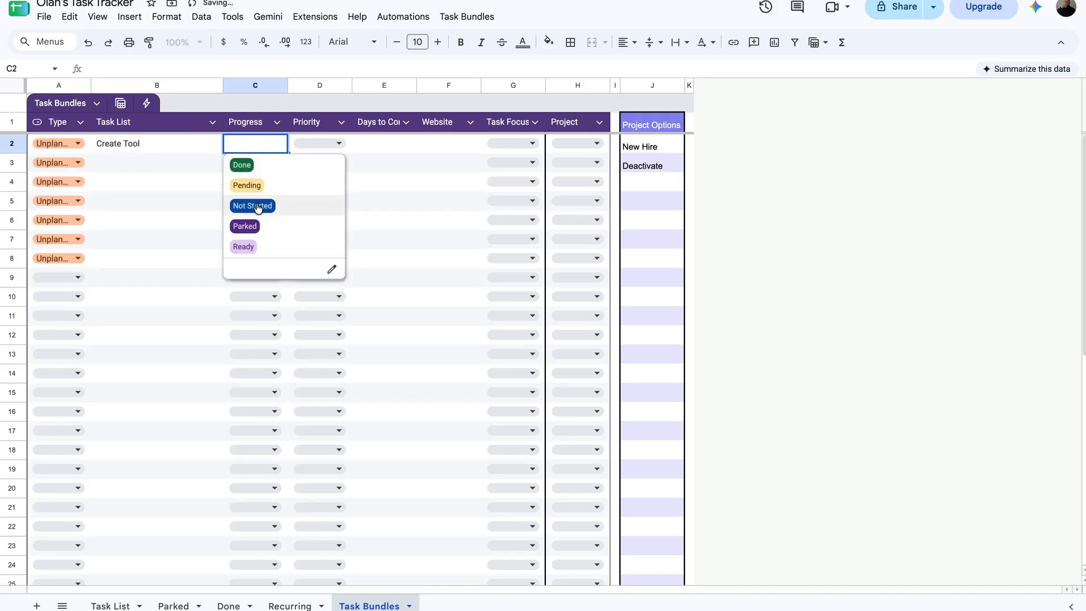
pyautogui.click(254, 206)
pyautogui.click(344, 145)
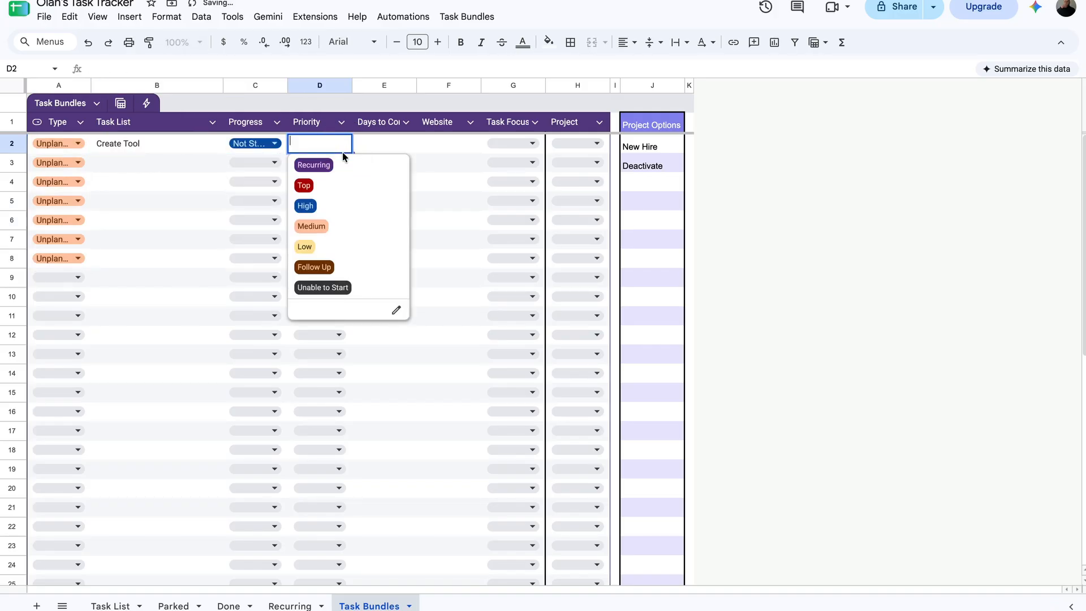
pyautogui.click(323, 185)
pyautogui.click(389, 145)
pyautogui.write('1')
pyautogui.press('Tab')
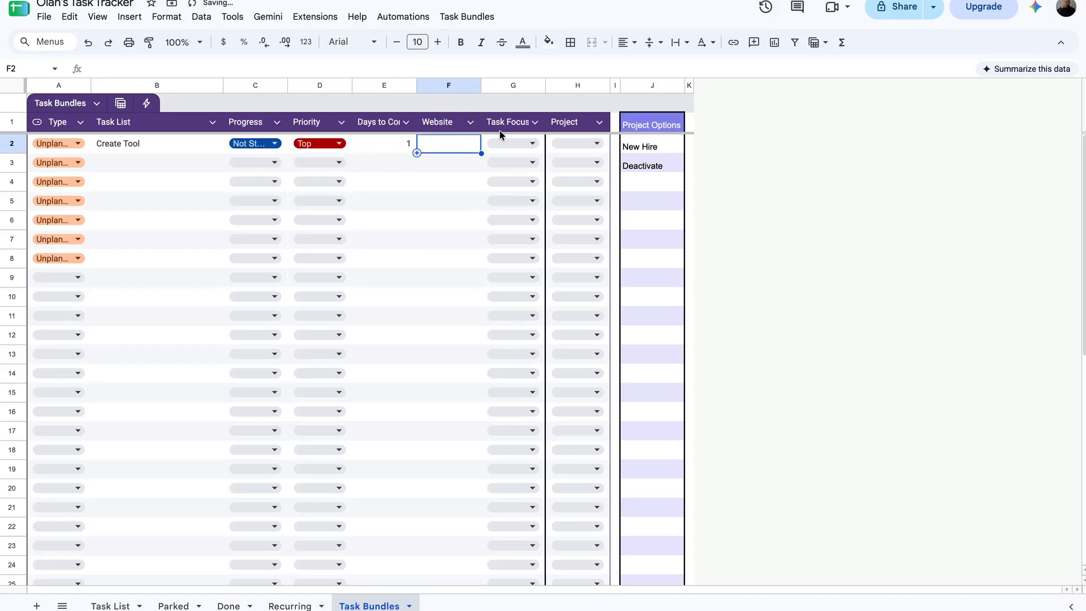
# - Set the Create Tool task's Task Focus to Tool Configuration and its Project to New Hire
pyautogui.click(523, 143)
pyautogui.click(523, 186)
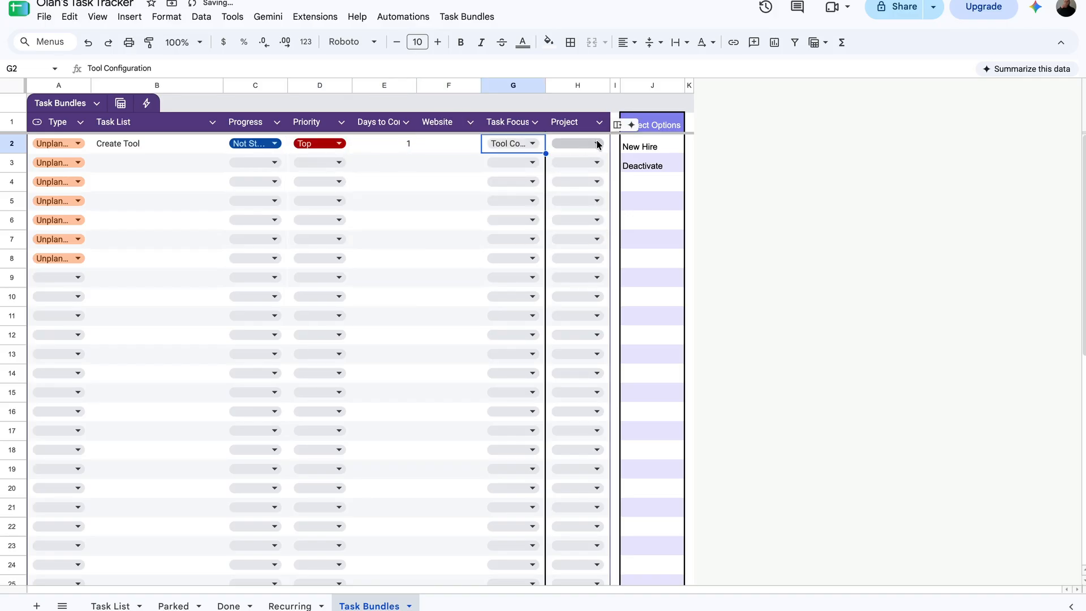
pyautogui.click(582, 143)
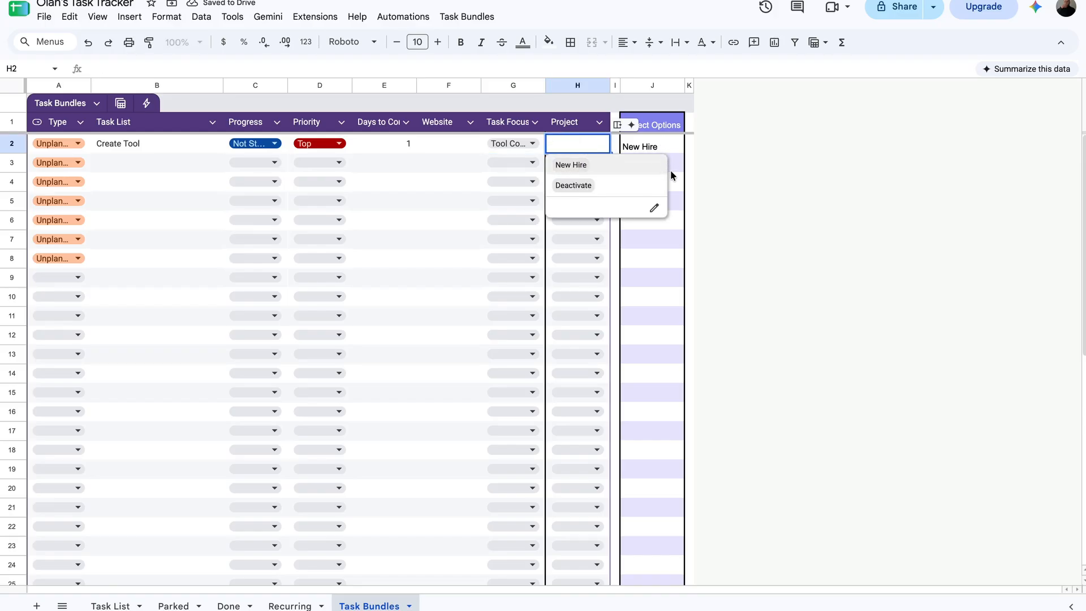
pyautogui.click(592, 165)
pyautogui.click(437, 150)
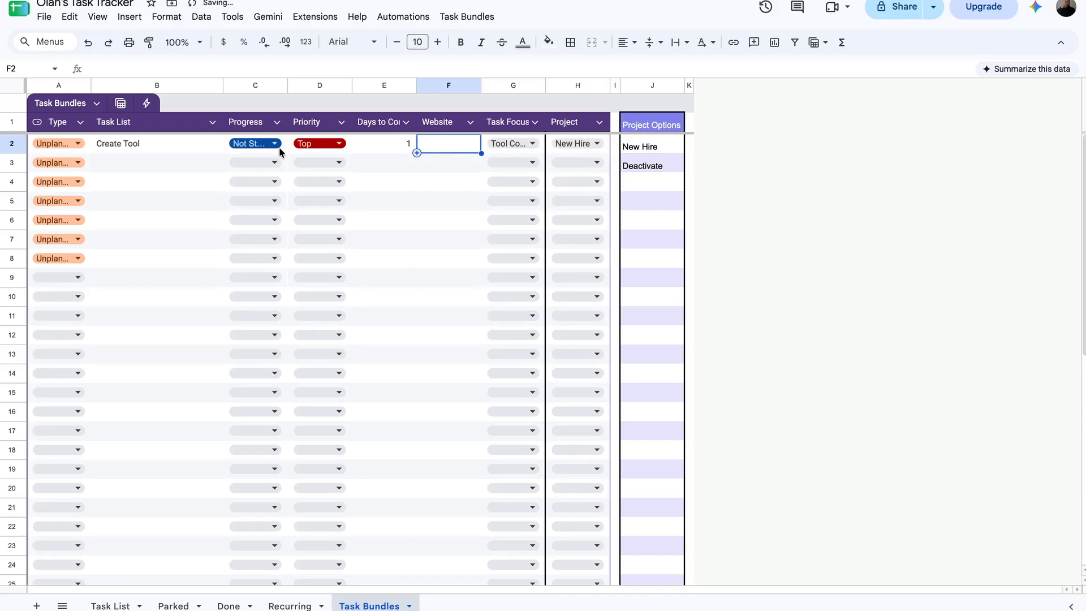
# - Rename the task as "Create Tool 1" and fill the numbered series down to Create Tool 4 in row 5
pyautogui.doubleClick(170, 144)
pyautogui.write('1')
pyautogui.press('Return')
pyautogui.click(191, 148)
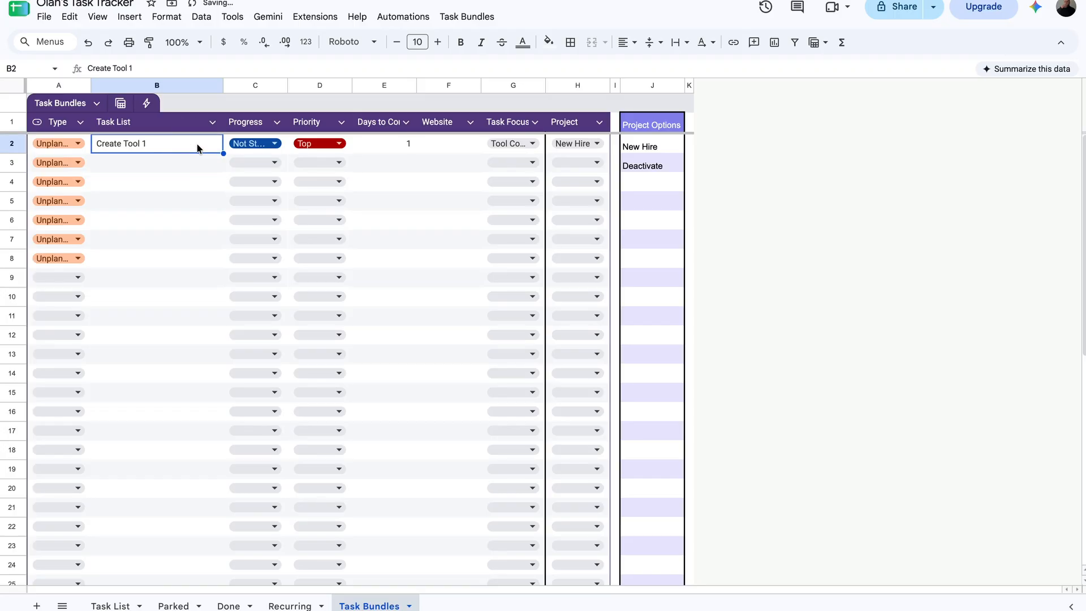
pyautogui.moveTo(223, 153); pyautogui.dragTo(219, 188)
# - Copy row 2's Progress, Priority, days to complete, Task Focus and Project values down to rows 3 to 5
pyautogui.click(178, 164)
pyautogui.moveTo(285, 138); pyautogui.dragTo(407, 196)
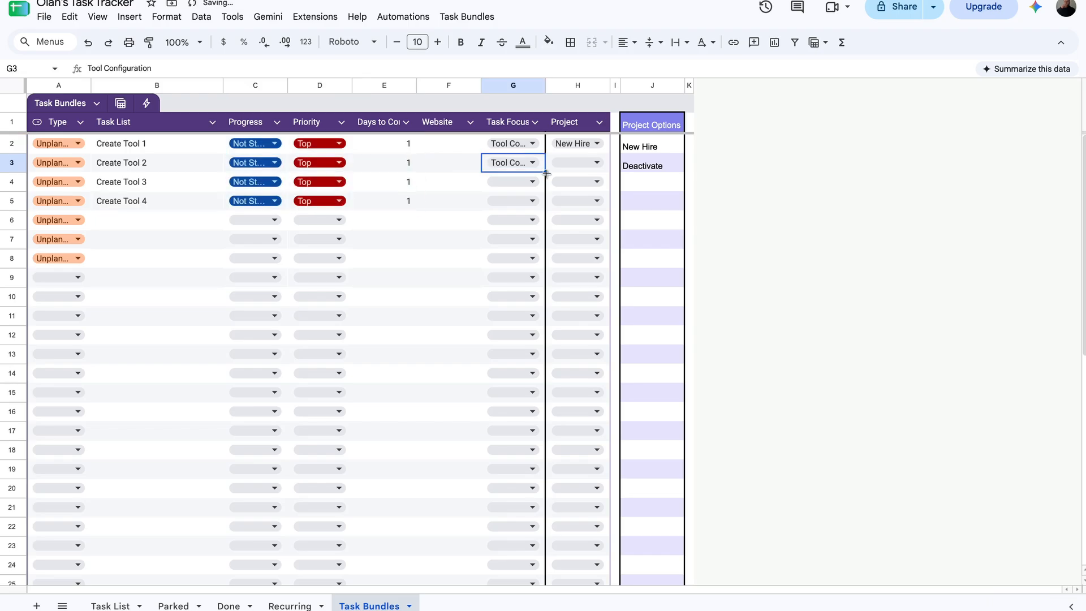
pyautogui.moveTo(546, 172); pyautogui.dragTo(539, 201)
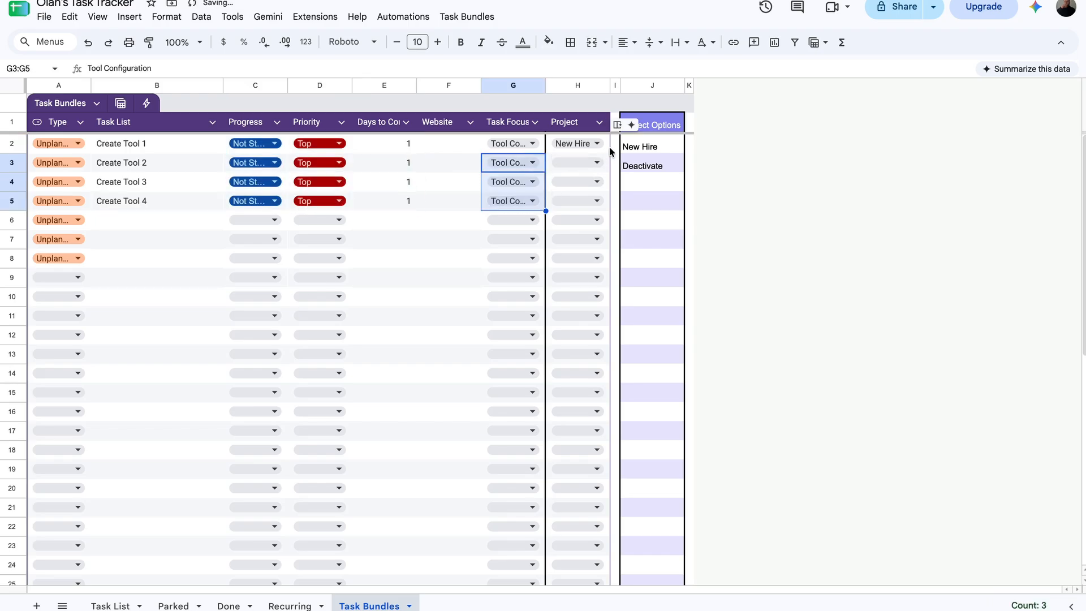
pyautogui.click(577, 143)
pyautogui.moveTo(610, 153); pyautogui.dragTo(594, 207)
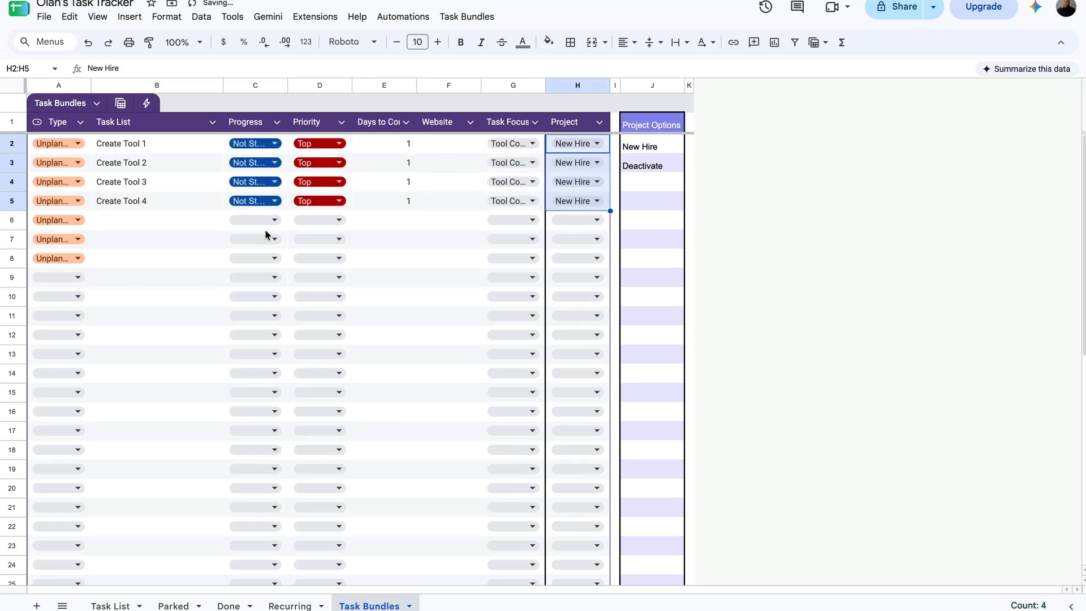
# - Enter "Deactivate User 1" in row 6 of the task column and fill the series down to Deactivate User 3
pyautogui.click(202, 220)
pyautogui.write('Deactivate User 1')
pyautogui.press('Return')
pyautogui.click(203, 220)
pyautogui.moveTo(223, 229); pyautogui.dragTo(221, 266)
# - Copy the Progress through Project values from the Create Tool 4 row down to the three Deactivate User rows
pyautogui.click(281, 221)
pyautogui.click(281, 219)
pyautogui.moveTo(277, 201); pyautogui.dragTo(595, 261)
# - Change the Project of the three Deactivate User tasks to Deactivate
pyautogui.click(582, 220)
pyautogui.click(578, 262)
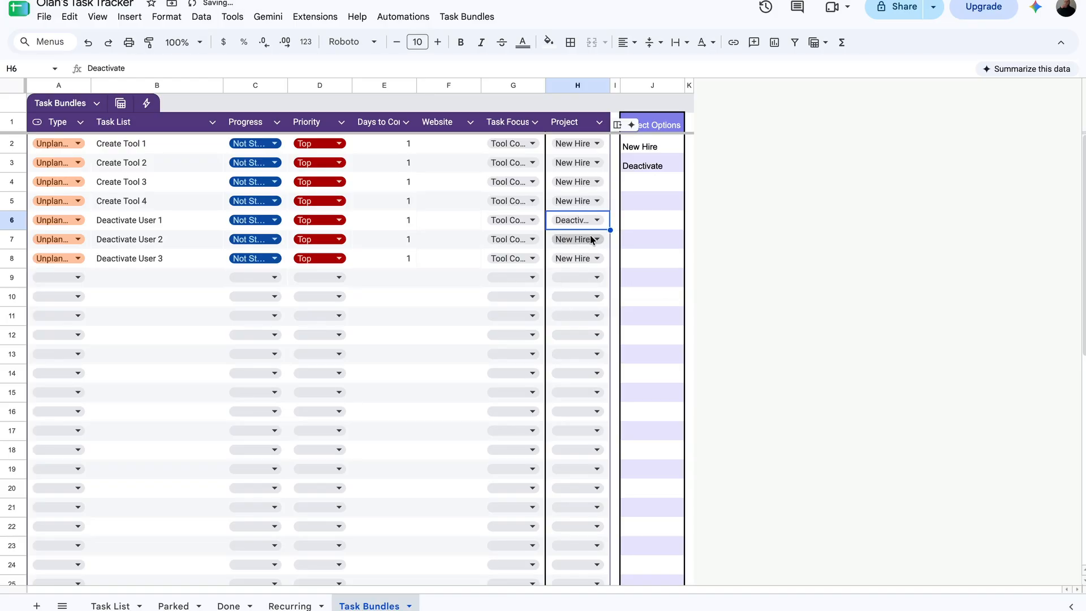
pyautogui.click(591, 238)
pyautogui.click(580, 281)
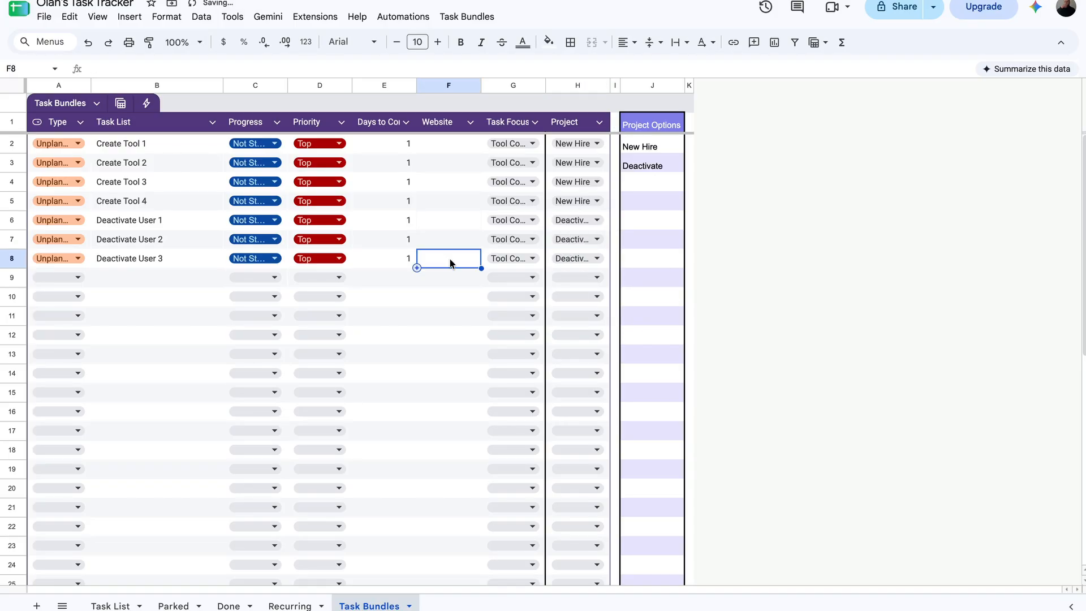
pyautogui.click(403, 236)
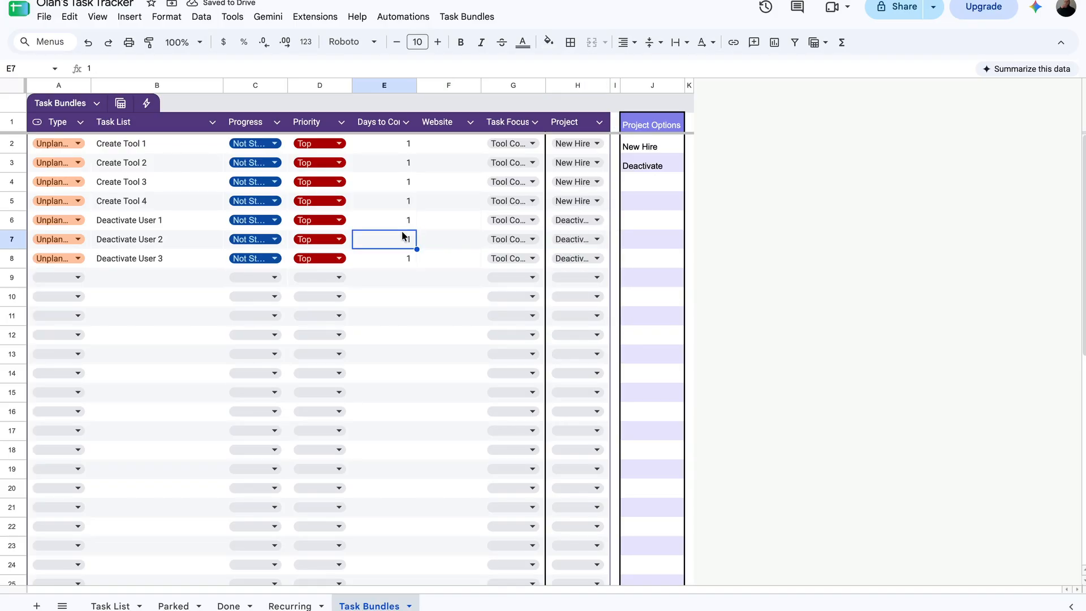
# - Add the New Hire task bundle to the Task List sheet
pyautogui.click(111, 604)
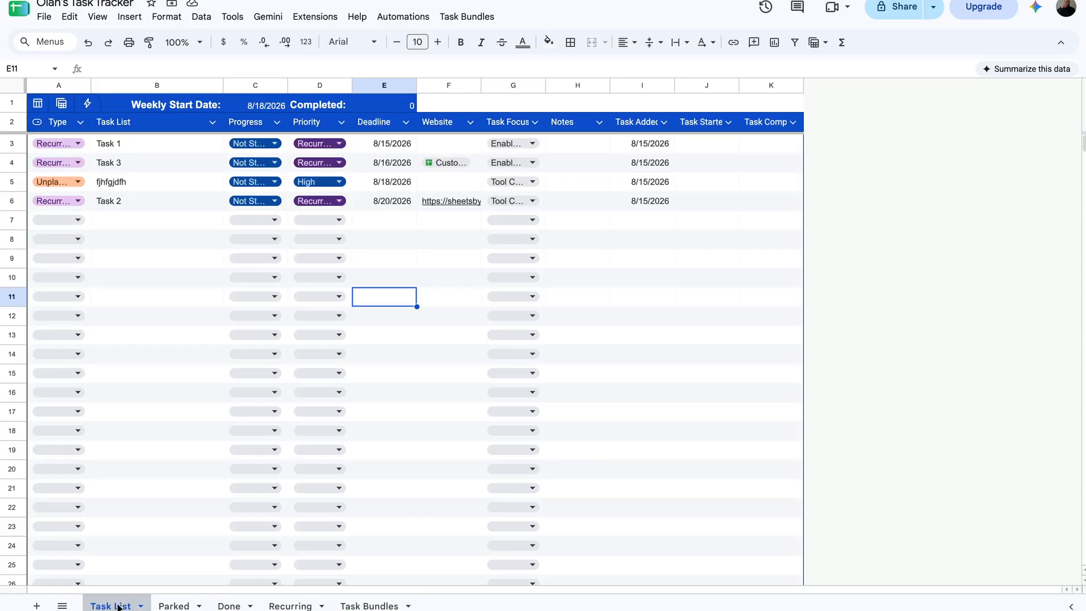
pyautogui.click(471, 16)
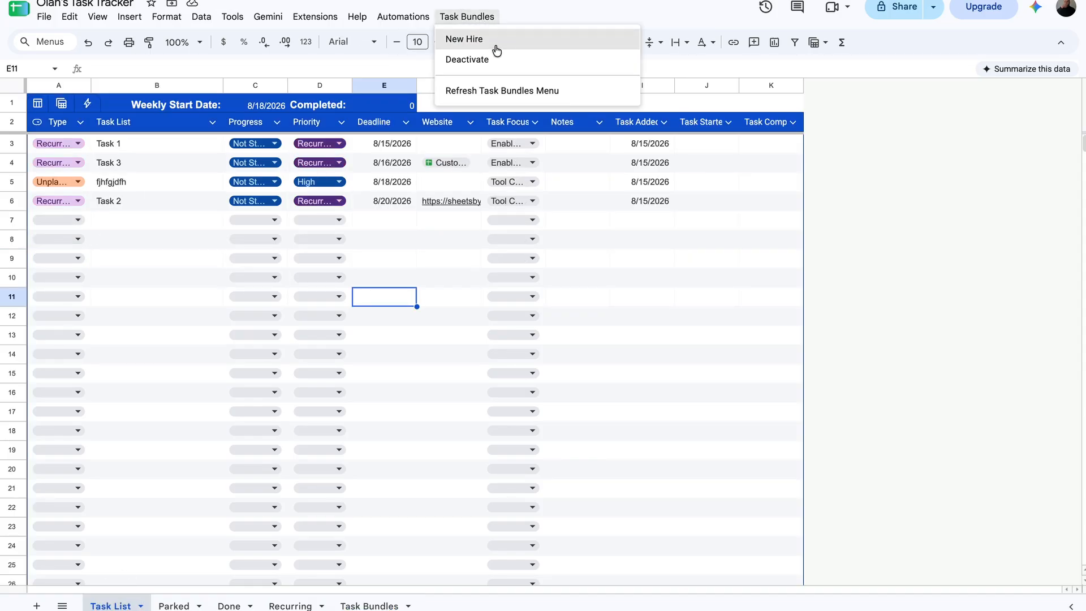
pyautogui.click(494, 45)
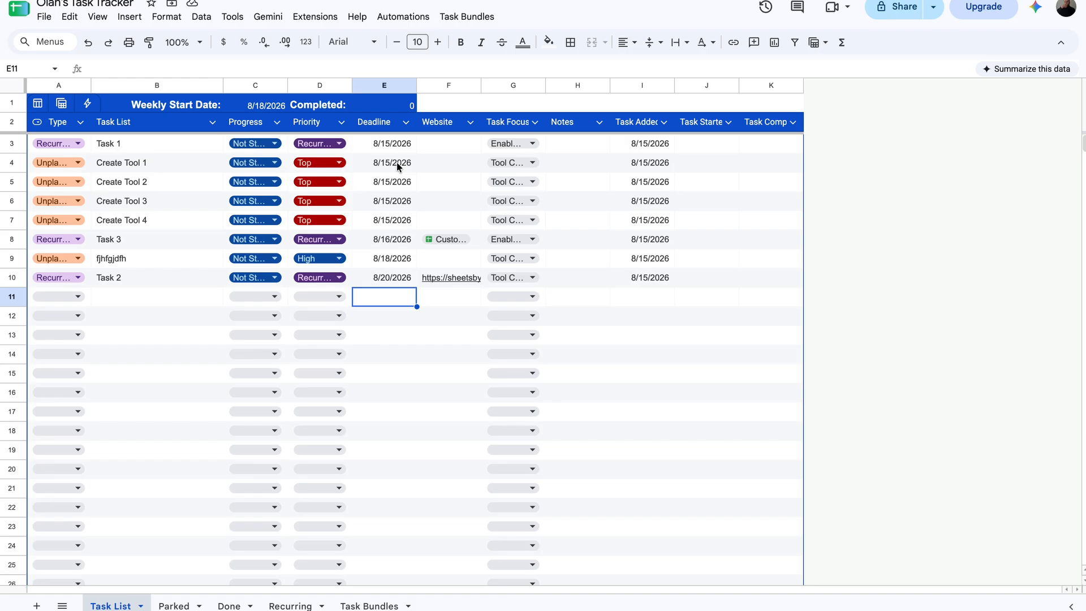
# - Set Task 1's Progress to Pending in the Task List, and after its start date is logged, to Done
pyautogui.click(274, 143)
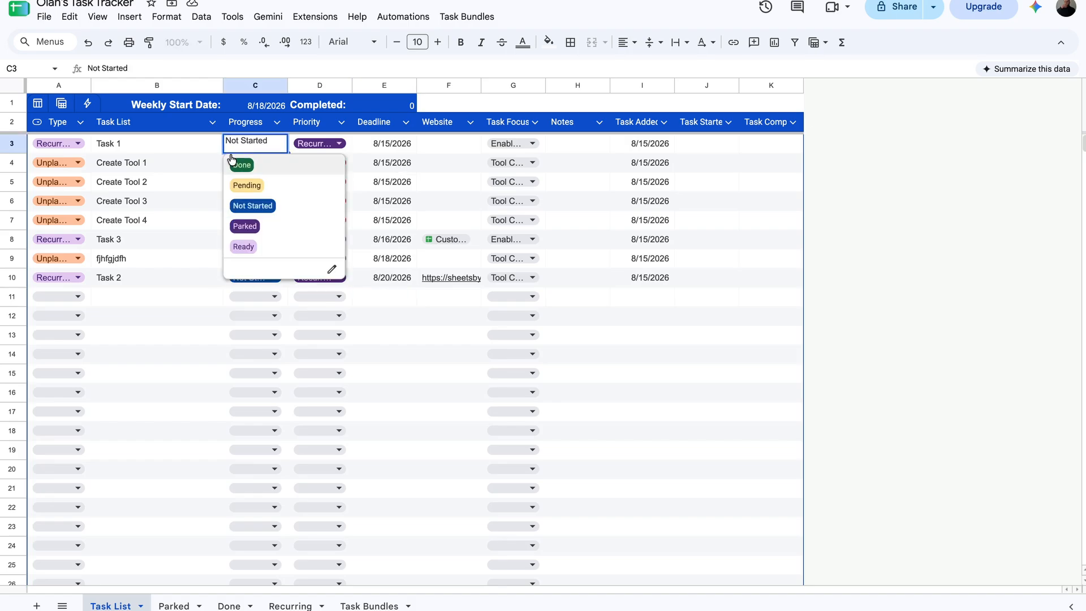
pyautogui.click(260, 185)
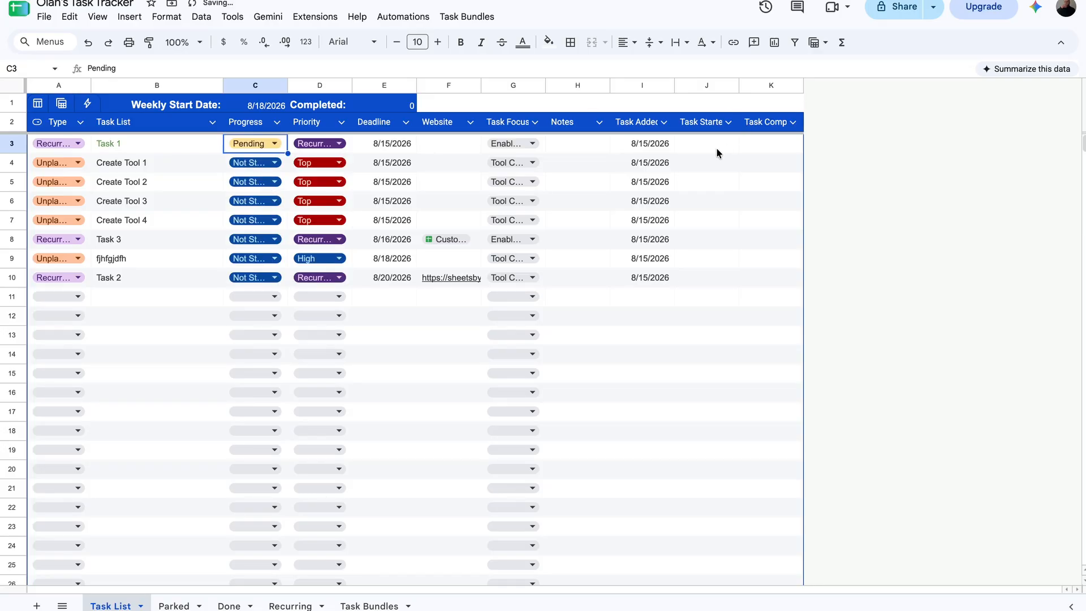
pyautogui.click(275, 143)
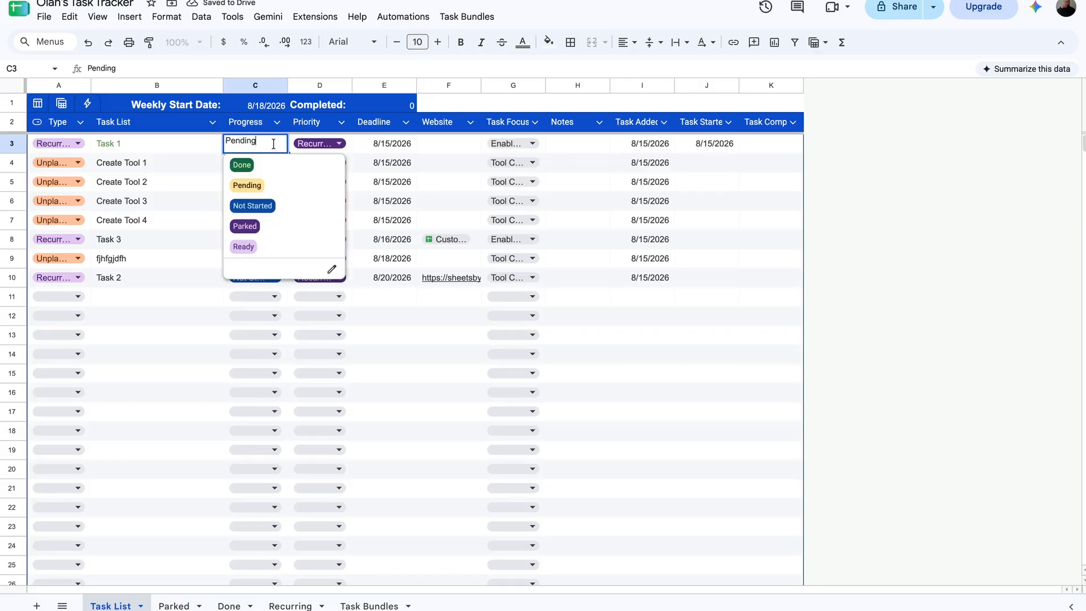
pyautogui.click(252, 165)
# - Examine Task 1's record on the Done sheet, including its completion date and the Met Deadline and Week Start formulas
pyautogui.click(229, 605)
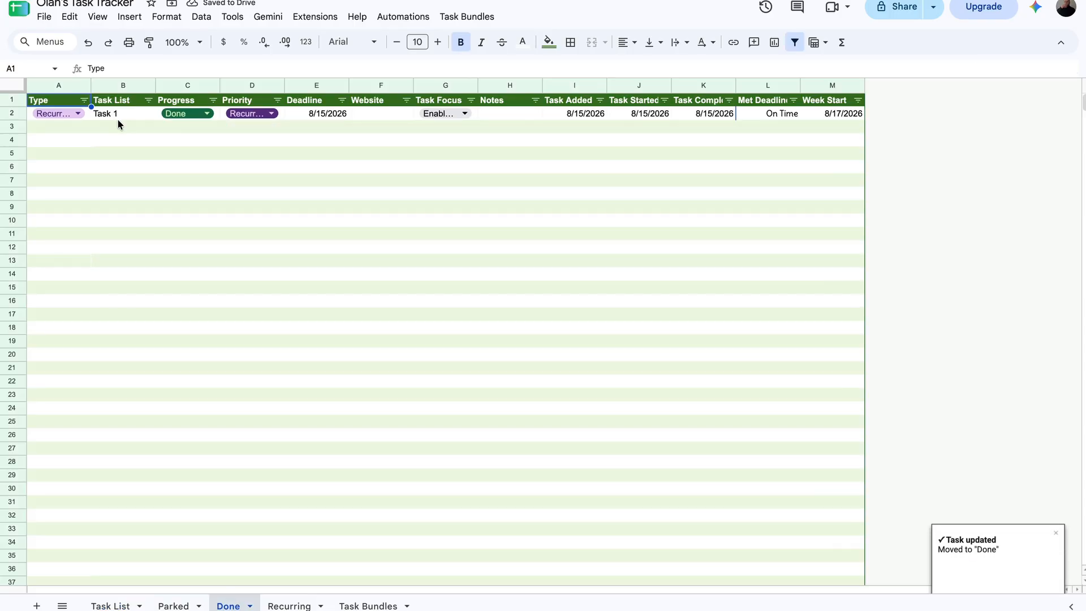
pyautogui.click(729, 114)
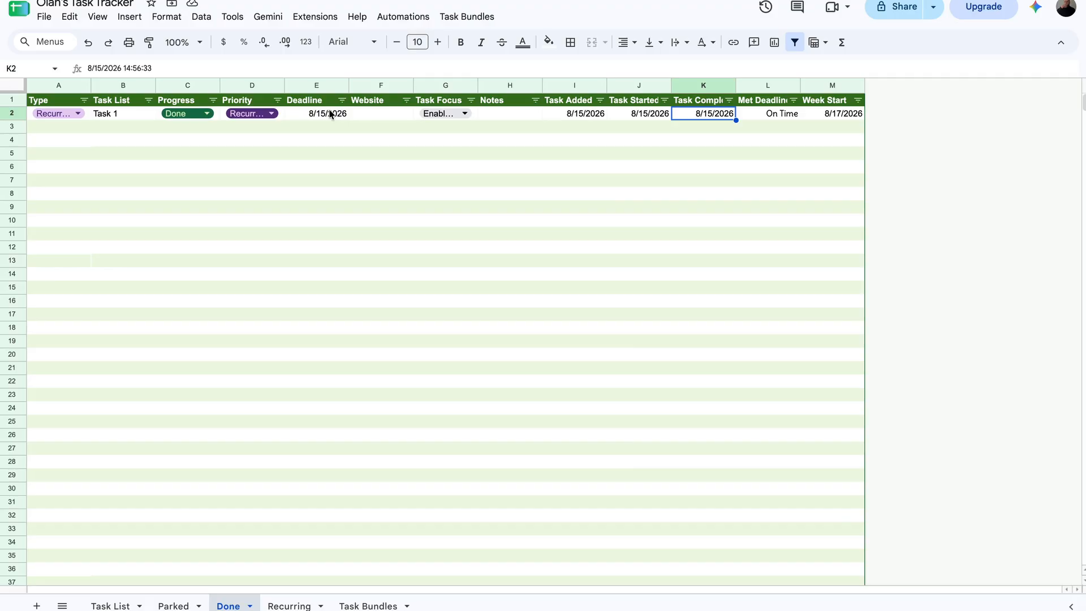
pyautogui.click(841, 118)
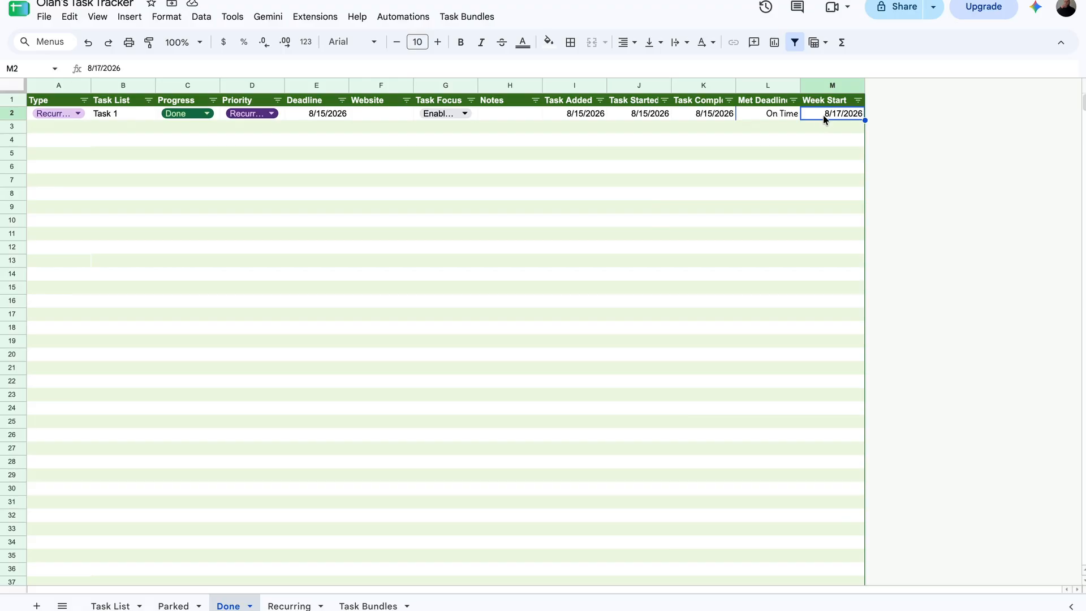
pyautogui.click(698, 114)
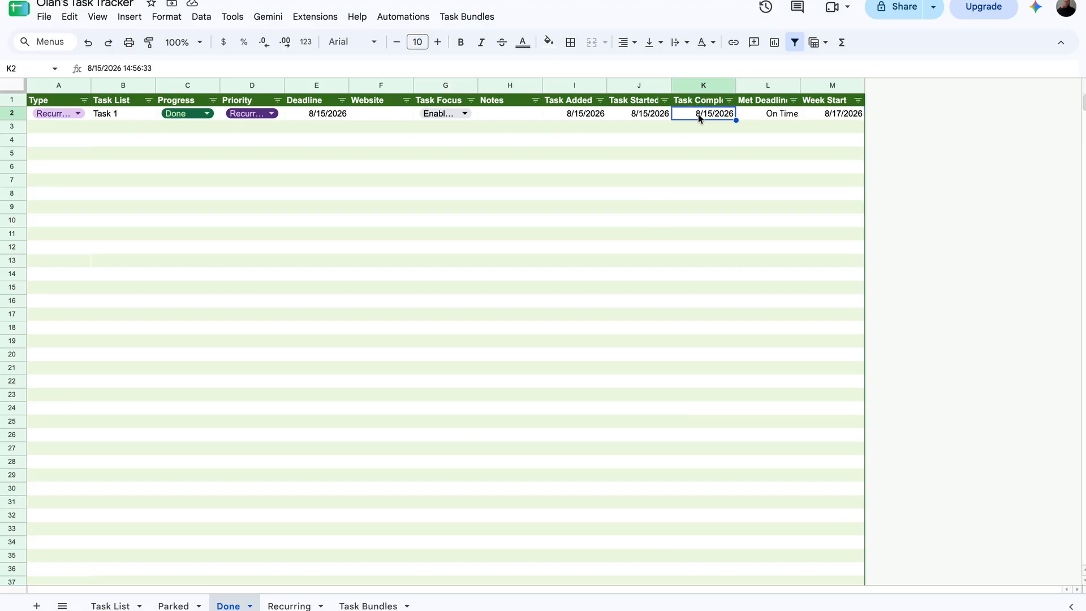
pyautogui.click(835, 110)
pyautogui.click(827, 101)
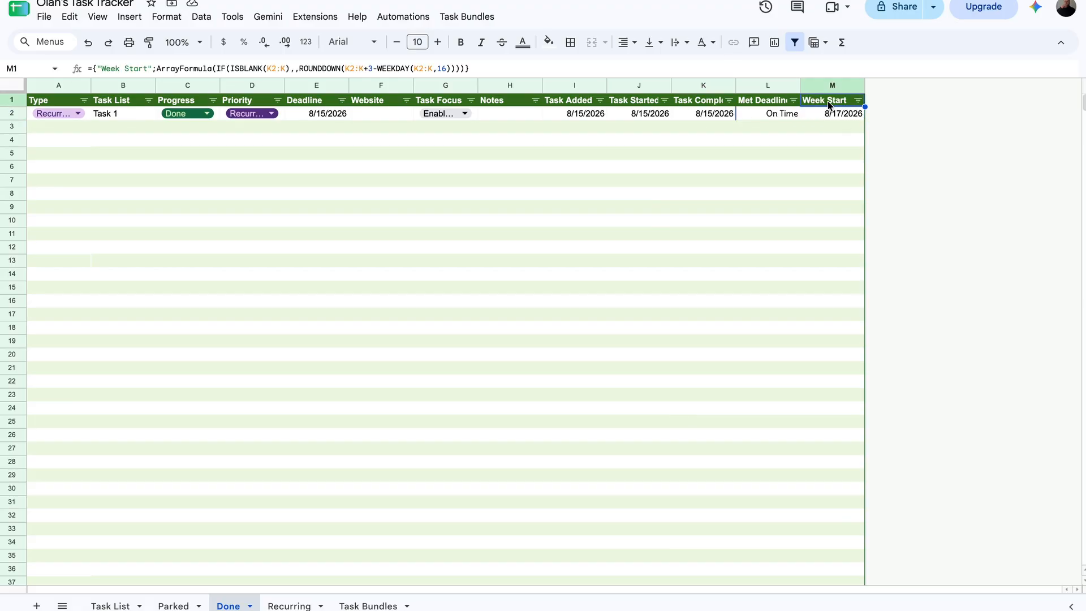
pyautogui.click(775, 102)
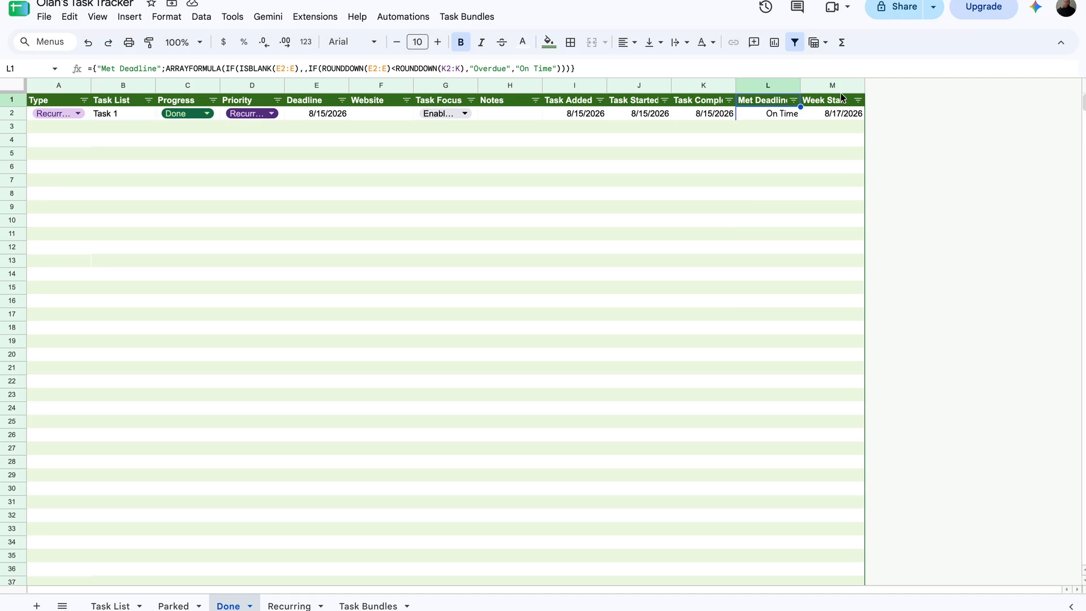
pyautogui.click(819, 102)
pyautogui.click(764, 102)
pyautogui.click(837, 104)
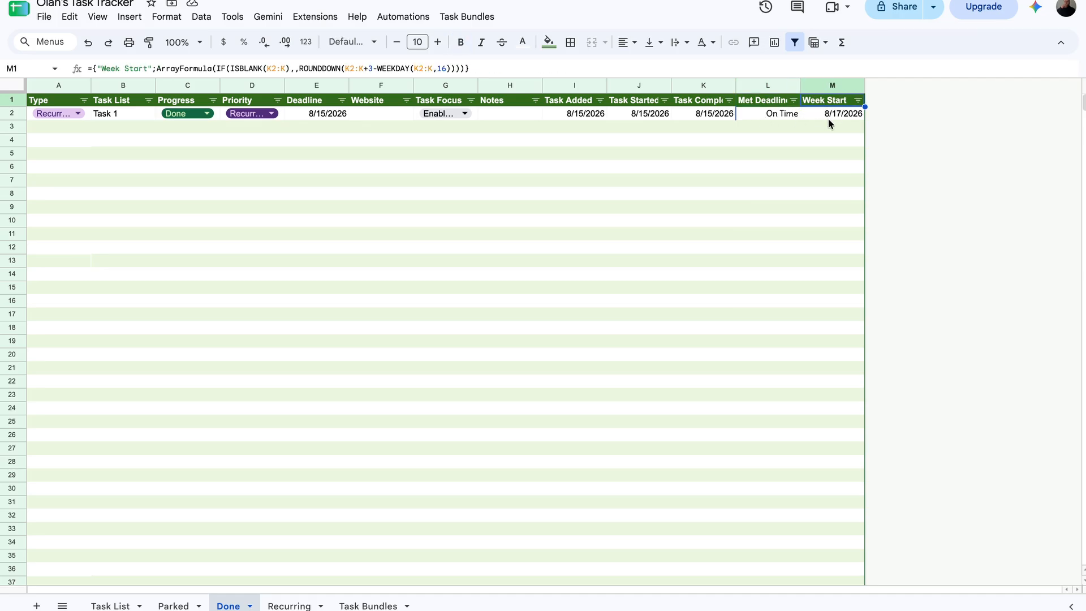
pyautogui.click(828, 119)
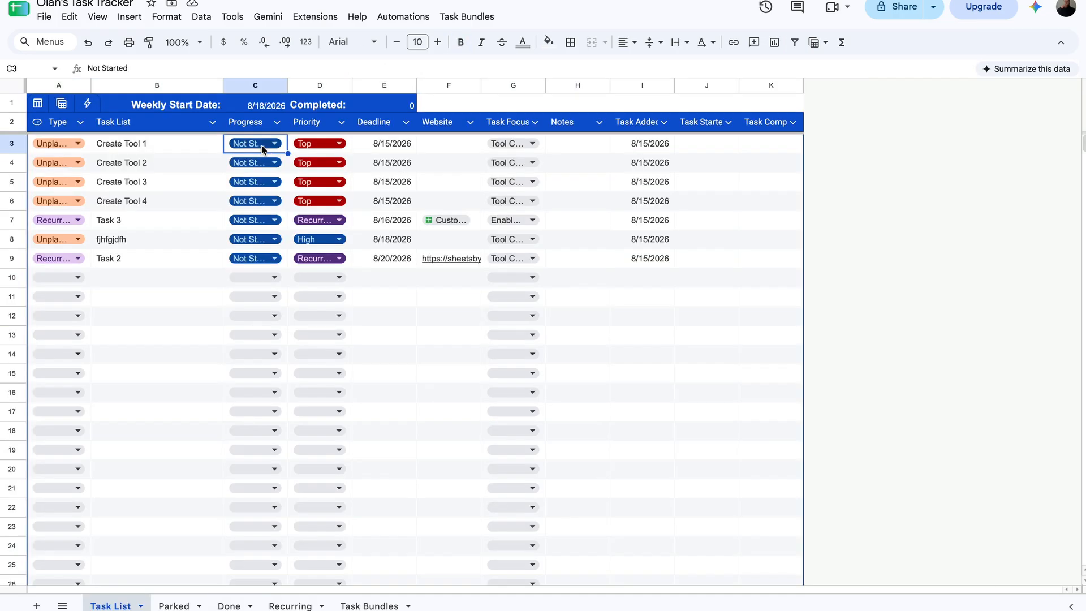
# - Set Create Tool 1's Progress to Parked in the Task List and open the Parked sheet
pyautogui.doubleClick(261, 144)
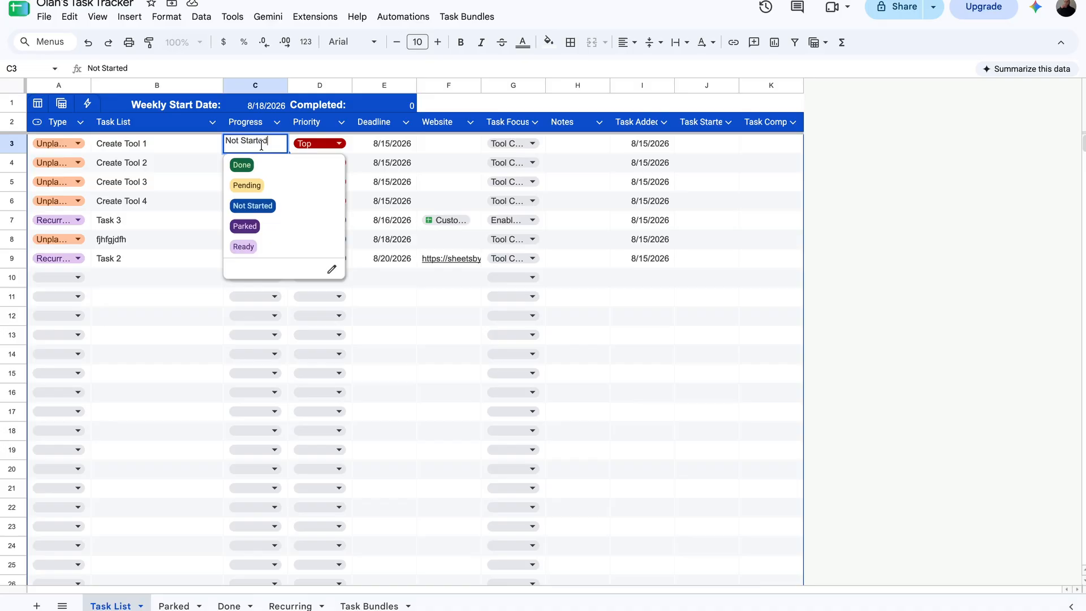
pyautogui.click(245, 226)
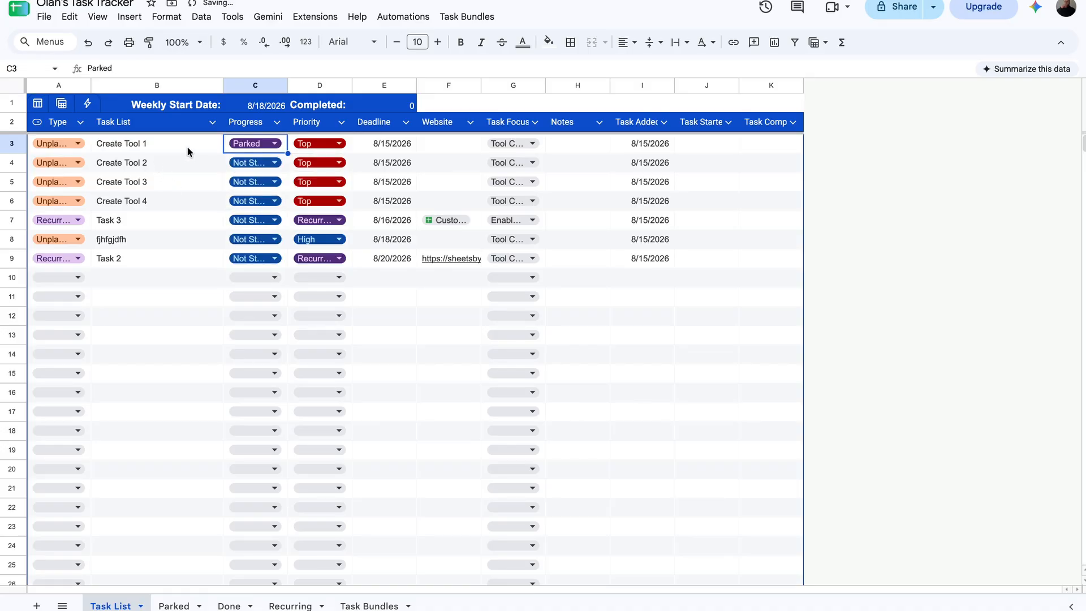
pyautogui.click(180, 605)
# - Set Create Tool 1's Progress to Ready on the Parked sheet and check its row back in the Task List
pyautogui.click(266, 143)
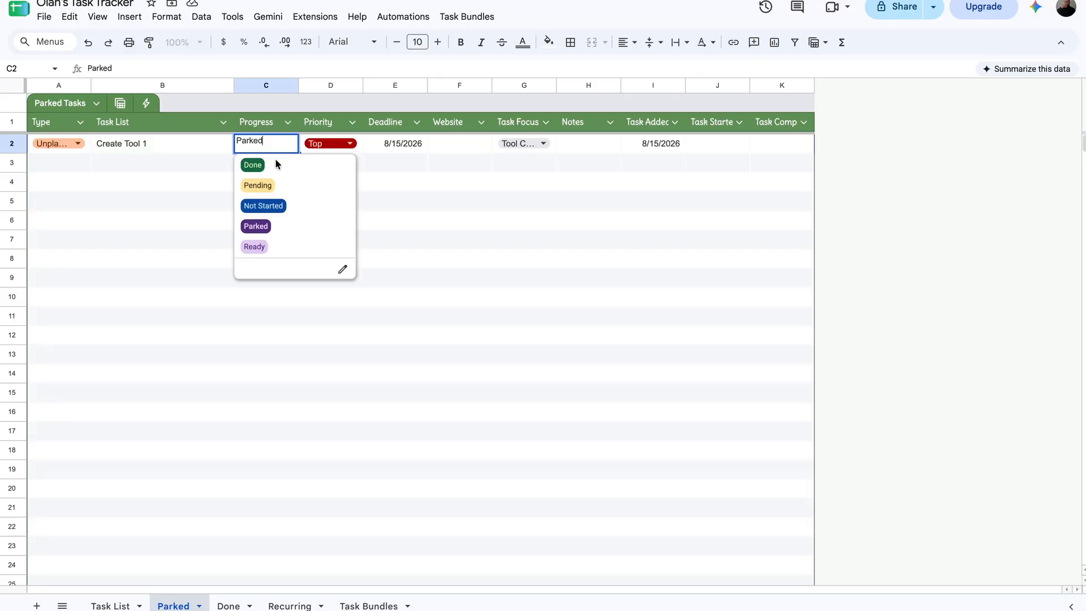
pyautogui.click(262, 252)
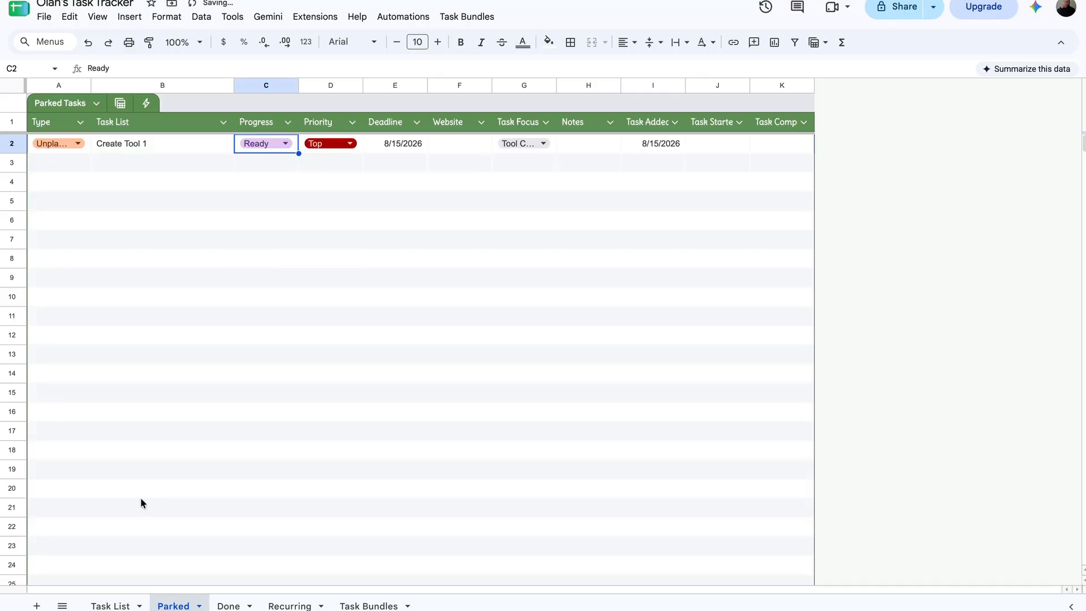
pyautogui.click(110, 604)
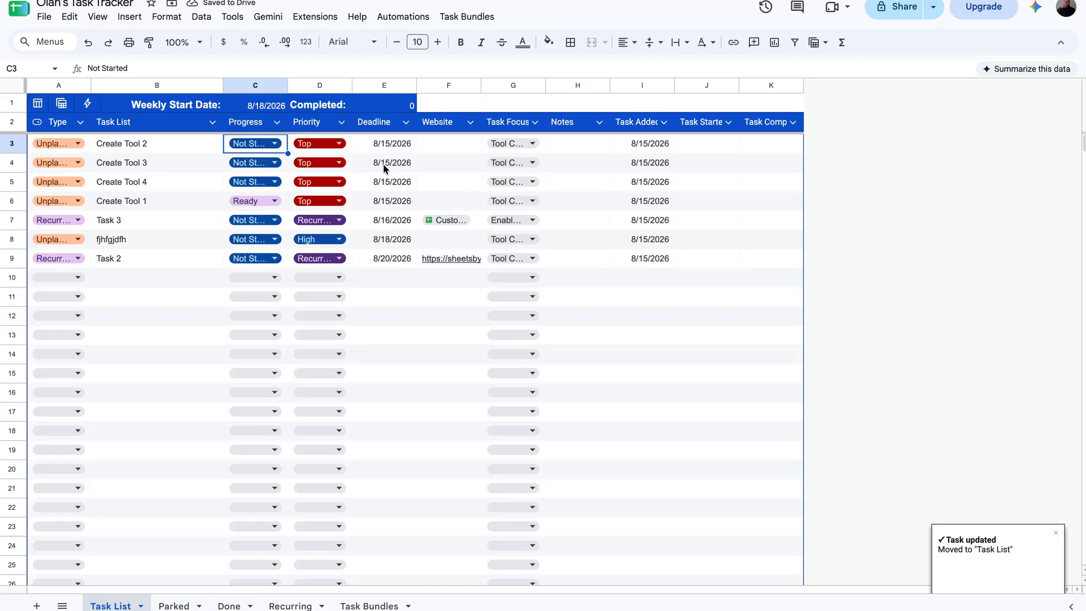
pyautogui.click(373, 201)
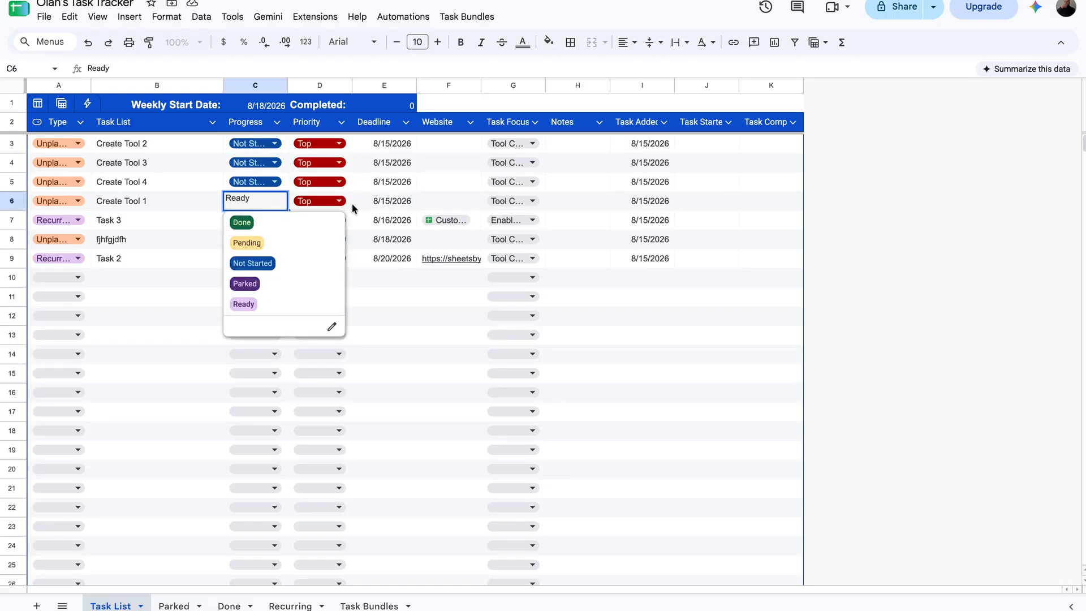